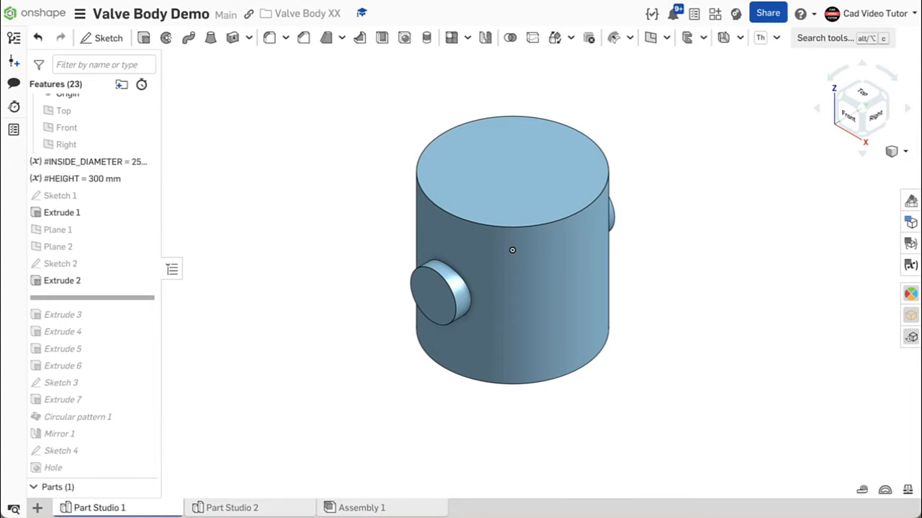
- Step through the finished valve body's feature history with the rollback bar to review how it is built
{"action": "mouse_move", "coordinate": [512, 250]}
{"action": "right_mouse_down"}
{"action": "mouse_move", "coordinate": [547, 271]}
{"action": "mouse_move", "coordinate": [506, 267]}
{"action": "mouse_move", "coordinate": [505, 260]}
{"action": "right_mouse_up"}
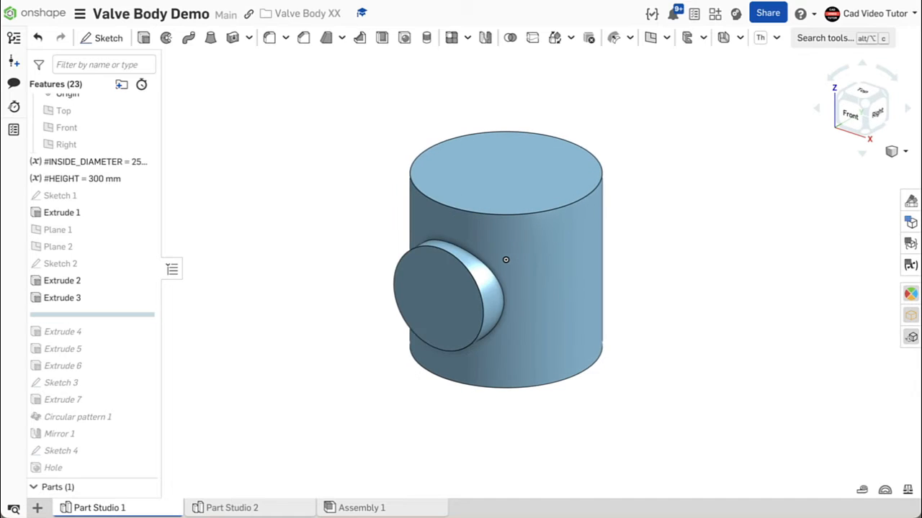
{"action": "left_click_drag", "start_coordinate": [132, 314], "coordinate": [133, 336]}
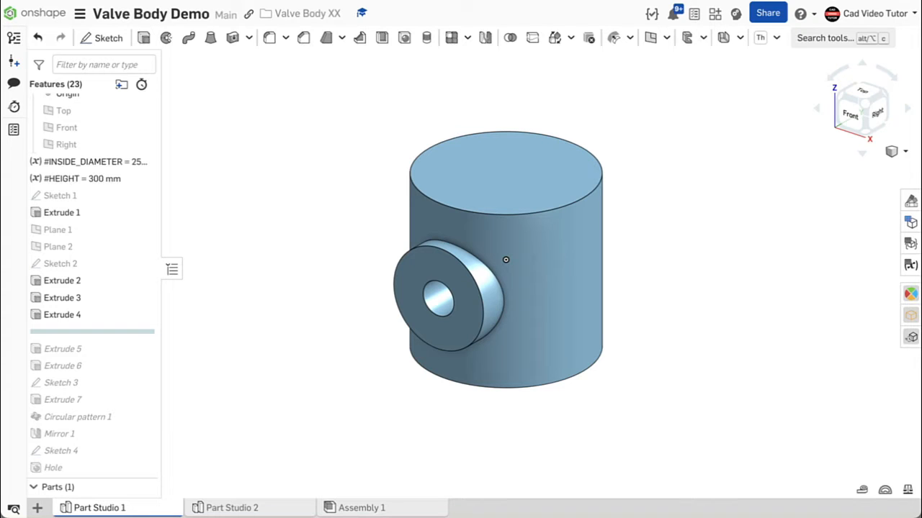
{"action": "left_click_drag", "start_coordinate": [132, 332], "coordinate": [132, 349]}
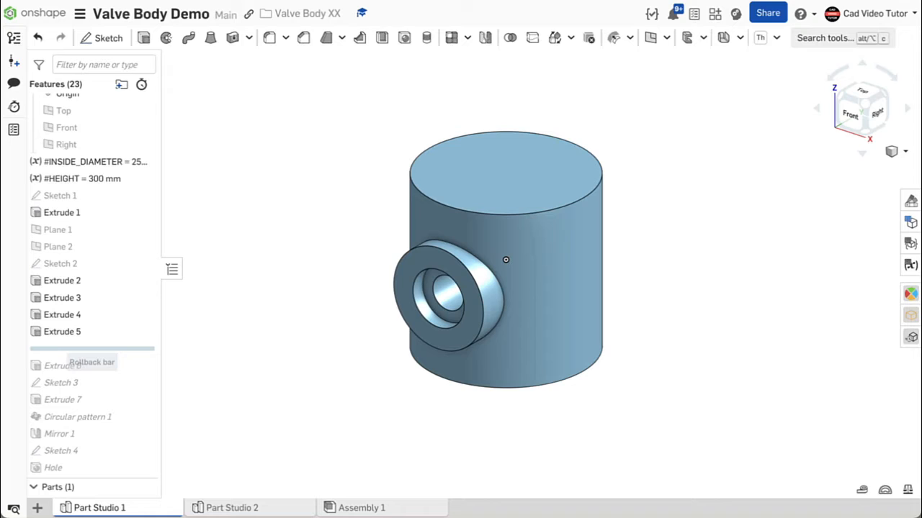
{"action": "left_click_drag", "start_coordinate": [91, 350], "coordinate": [92, 365]}
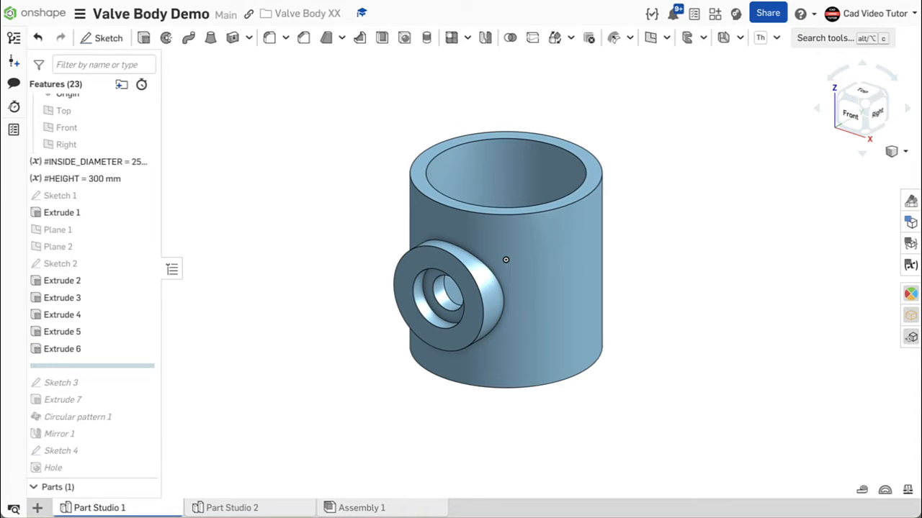
{"action": "key", "text": "Down"}
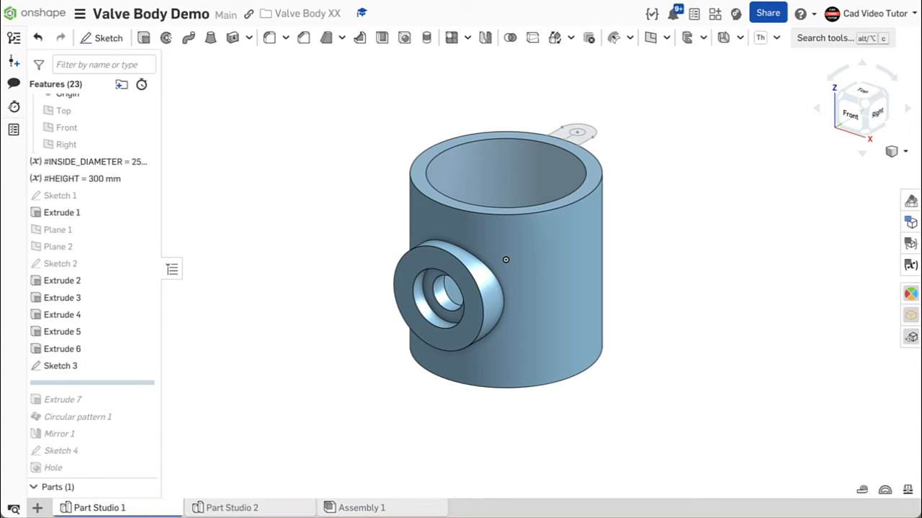
{"action": "key", "text": "Down"}
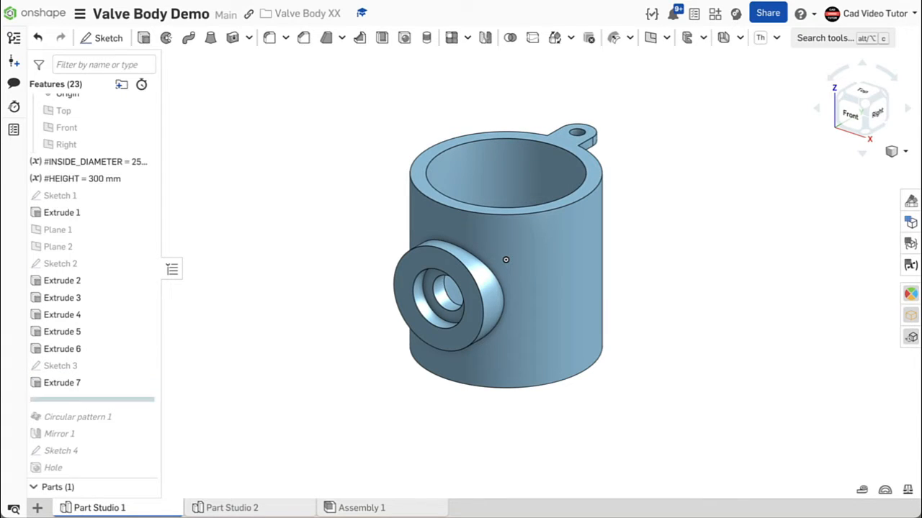
{"action": "key", "text": "Down"}
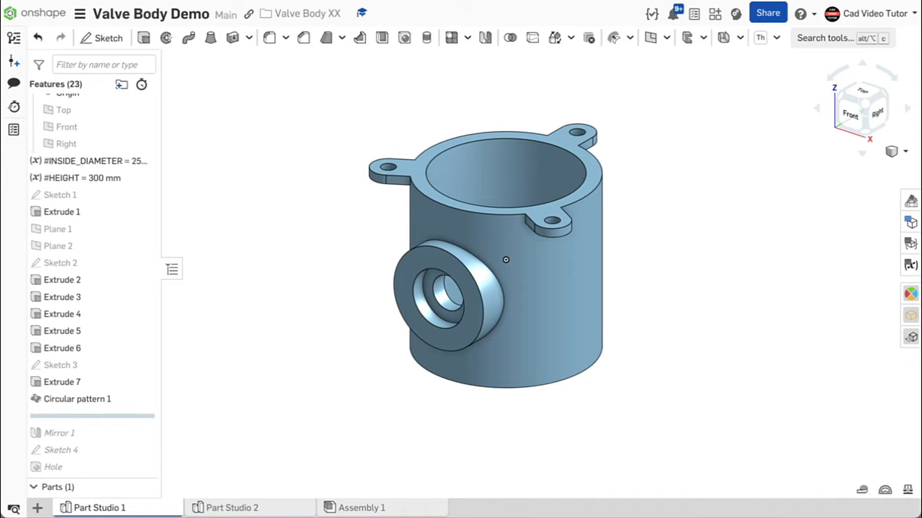
{"action": "key", "text": "Down"}
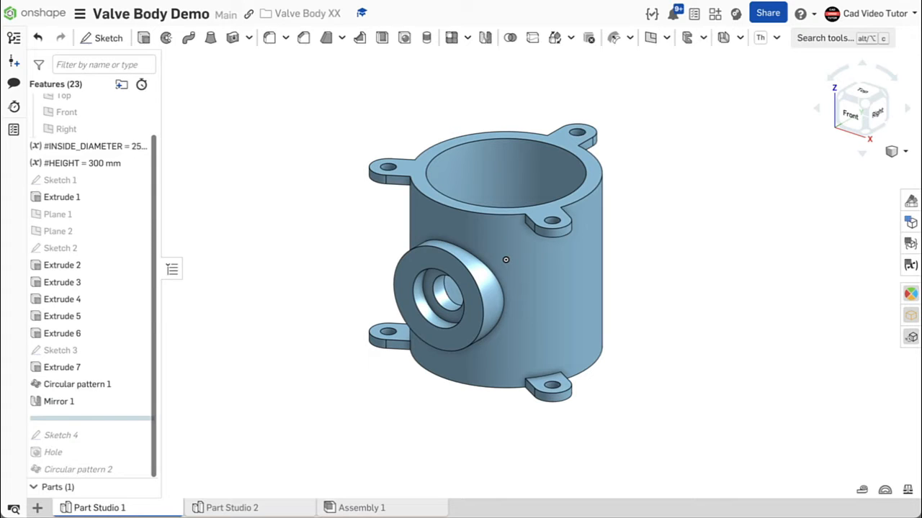
{"action": "key", "text": "Down"}
{"action": "key", "text": "Down"}
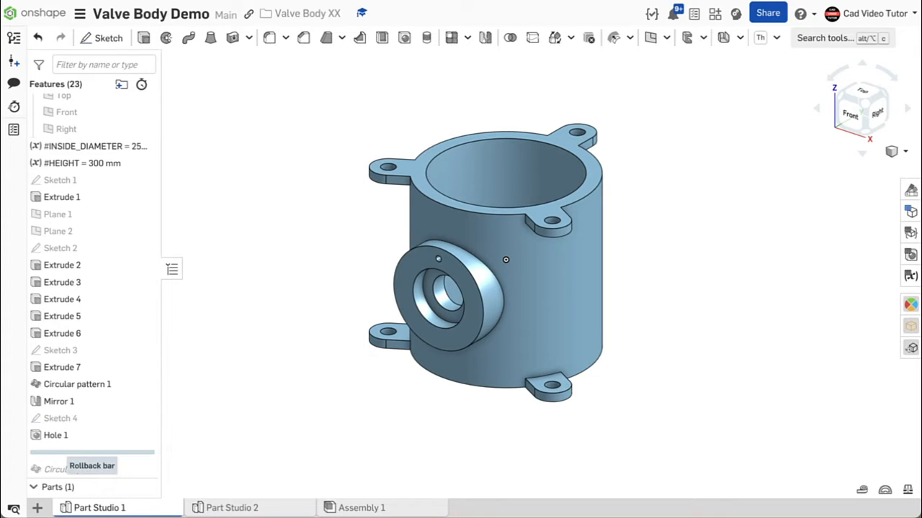
{"action": "key", "text": "Down"}
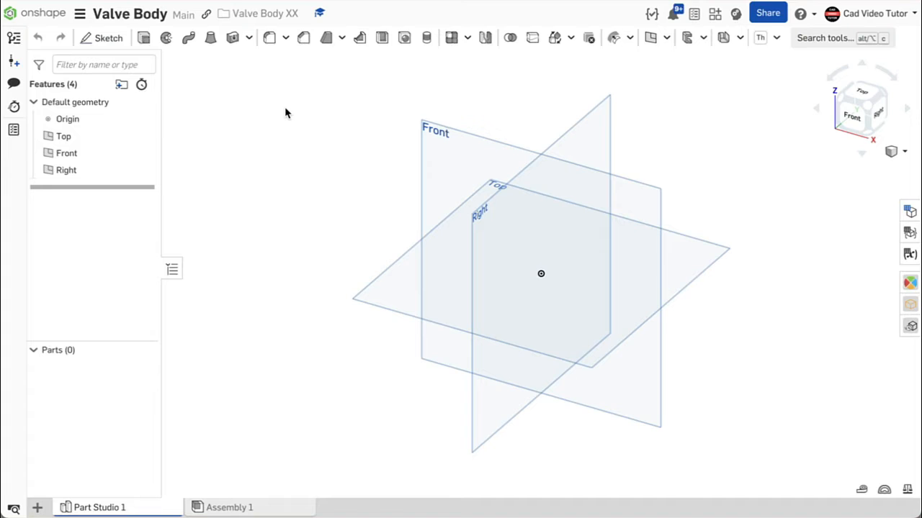
- Set the workspace units to millimetres for length and kilograms for mass
{"action": "left_click", "coordinate": [80, 16]}
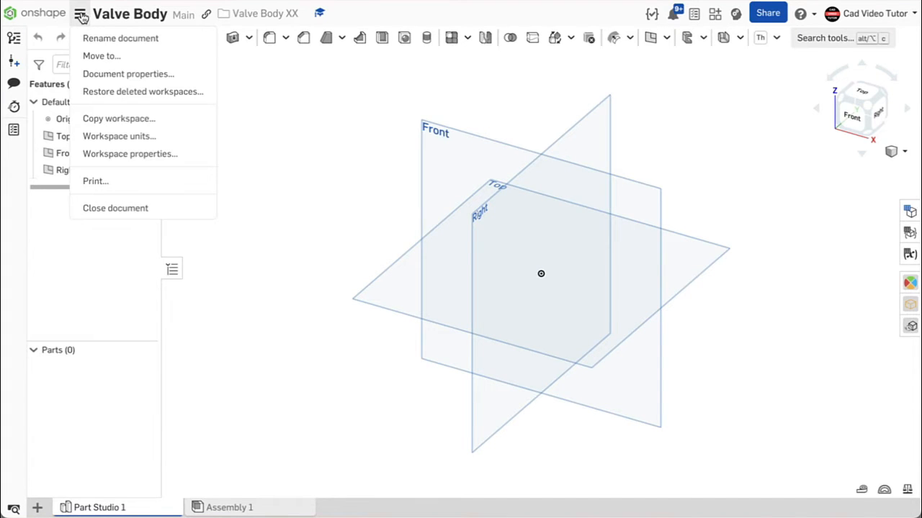
{"action": "left_click", "coordinate": [151, 139]}
{"action": "left_click", "coordinate": [299, 117]}
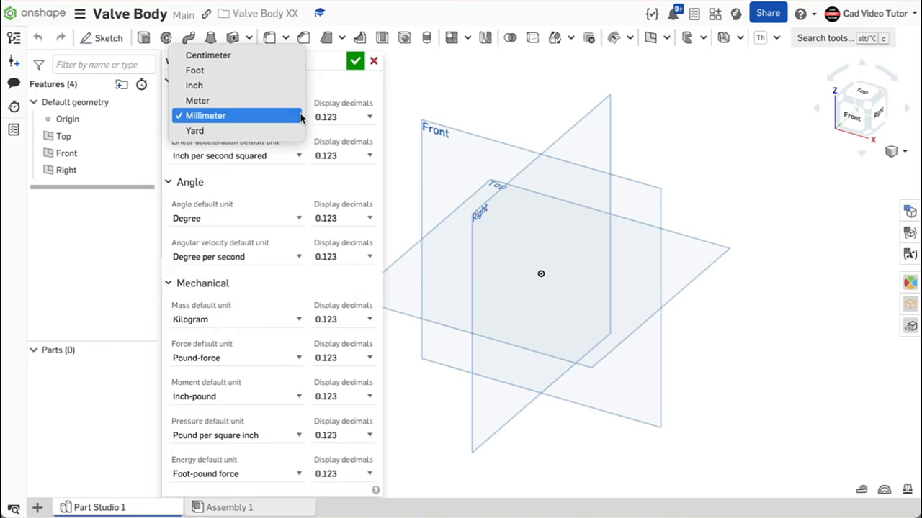
{"action": "left_click", "coordinate": [300, 117]}
{"action": "left_click", "coordinate": [296, 322]}
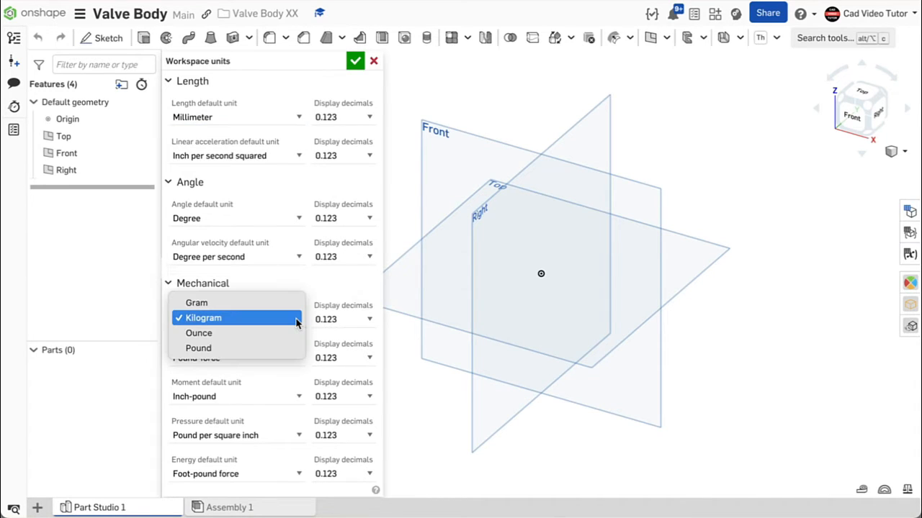
{"action": "left_click", "coordinate": [297, 323]}
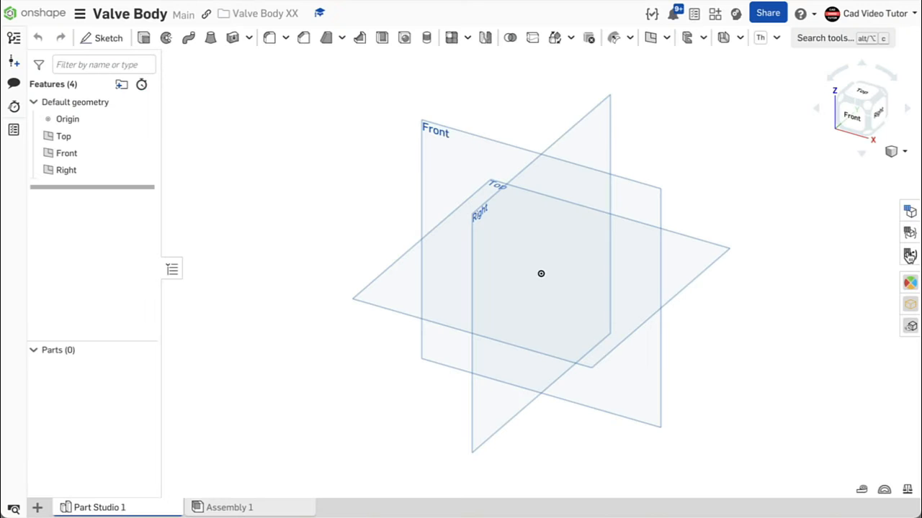
- Open the variable table and add a length variable named ID with a value of 200 mm
{"action": "left_click", "coordinate": [910, 256]}
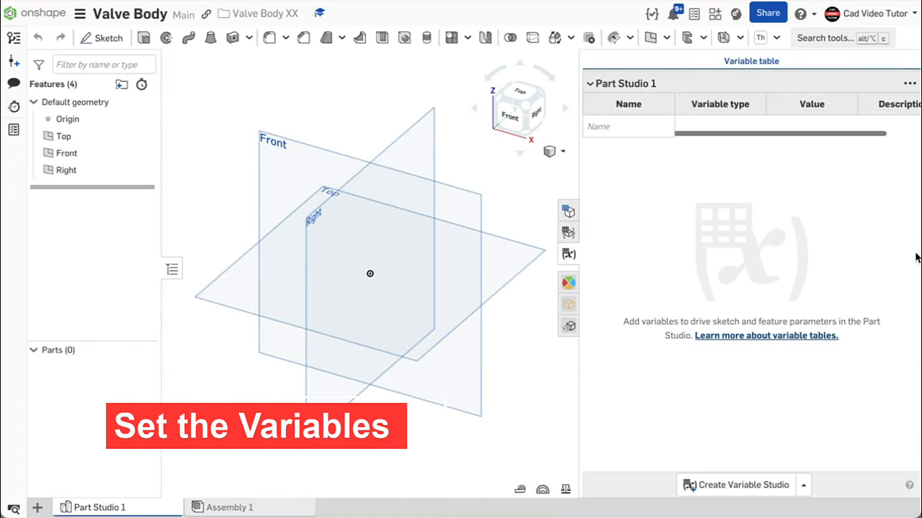
{"action": "left_click", "coordinate": [610, 126]}
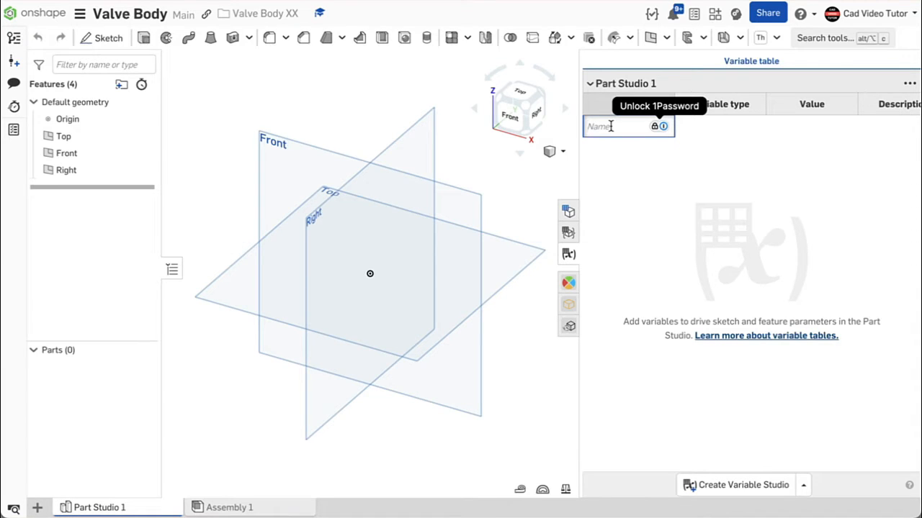
{"action": "type", "text": "ID"}
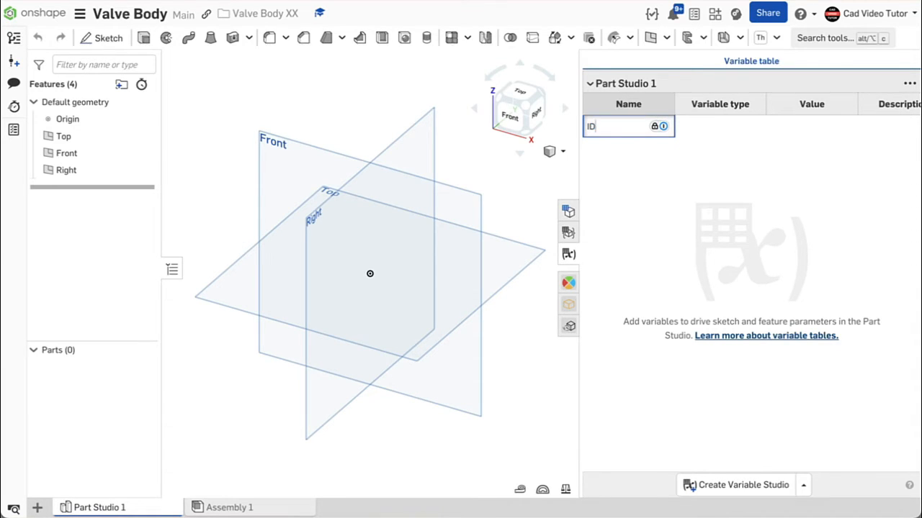
{"action": "key", "text": "Return"}
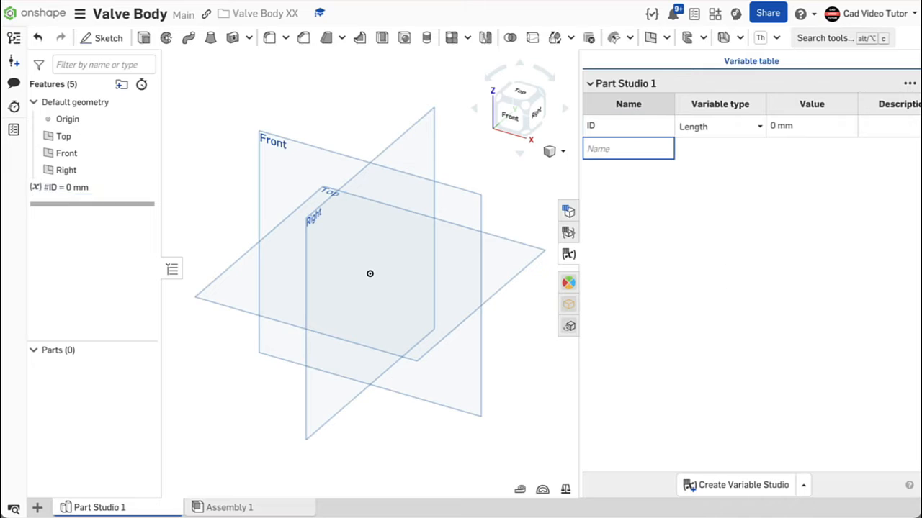
{"action": "left_click", "coordinate": [775, 130]}
{"action": "type", "text": "200"}
{"action": "key", "text": "Return"}
- Add a length variable named HEIGHT with a value of 250 mm, then close the variable table
{"action": "left_click", "coordinate": [619, 149]}
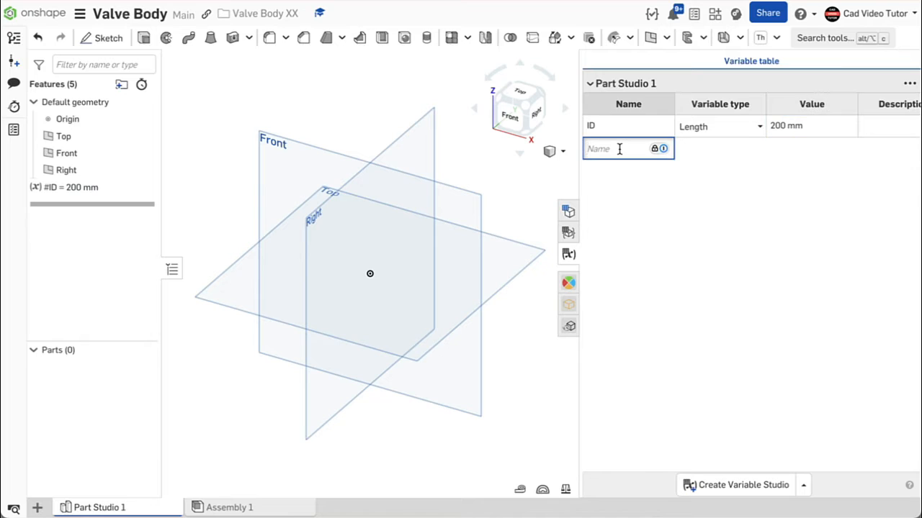
{"action": "type", "text": "HEIGHT"}
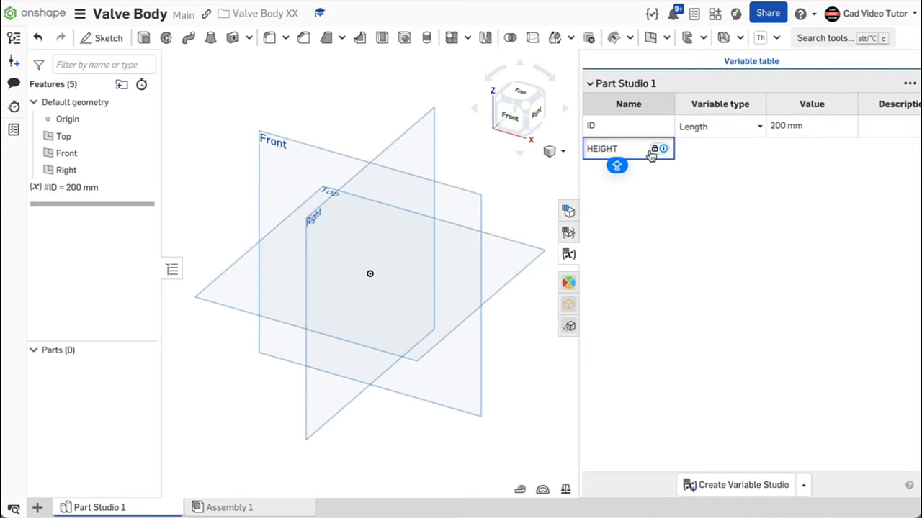
{"action": "key", "text": "Return"}
{"action": "left_click", "coordinate": [769, 149]}
{"action": "type", "text": "250"}
{"action": "key", "text": "Return"}
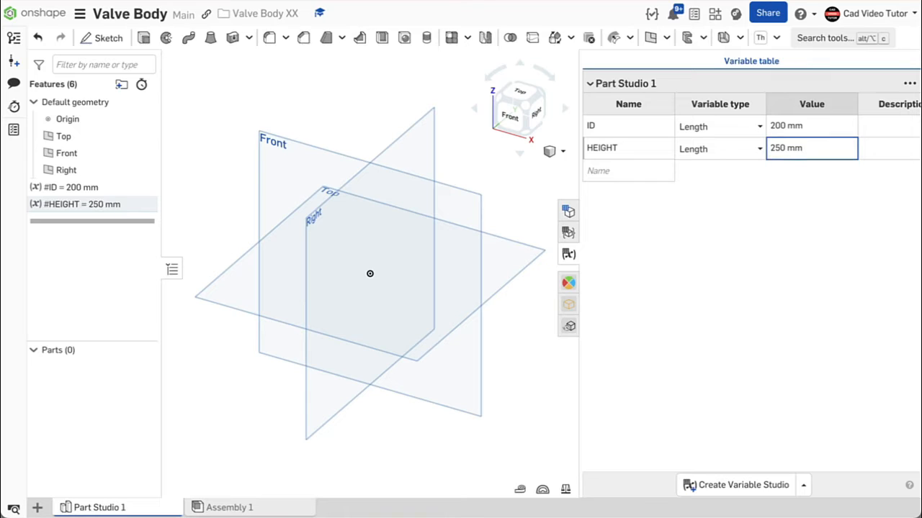
{"action": "left_click", "coordinate": [546, 178]}
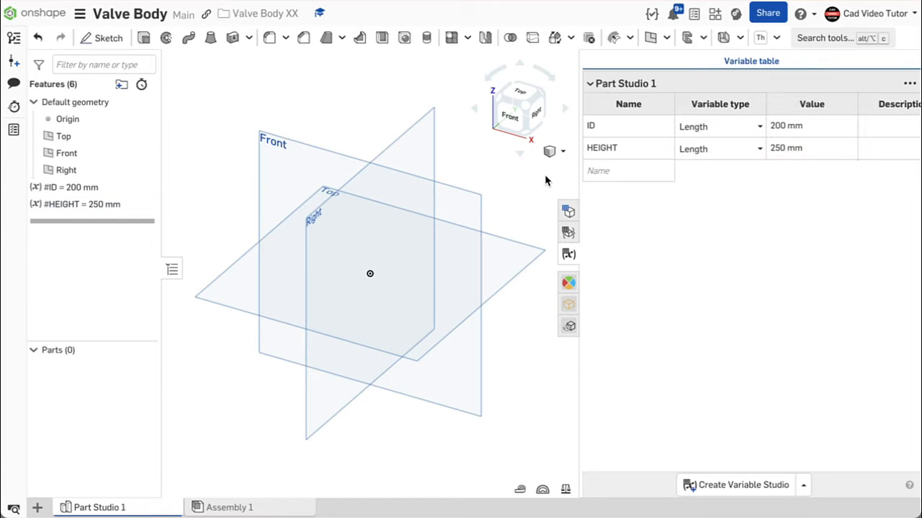
{"action": "left_click", "coordinate": [568, 256]}
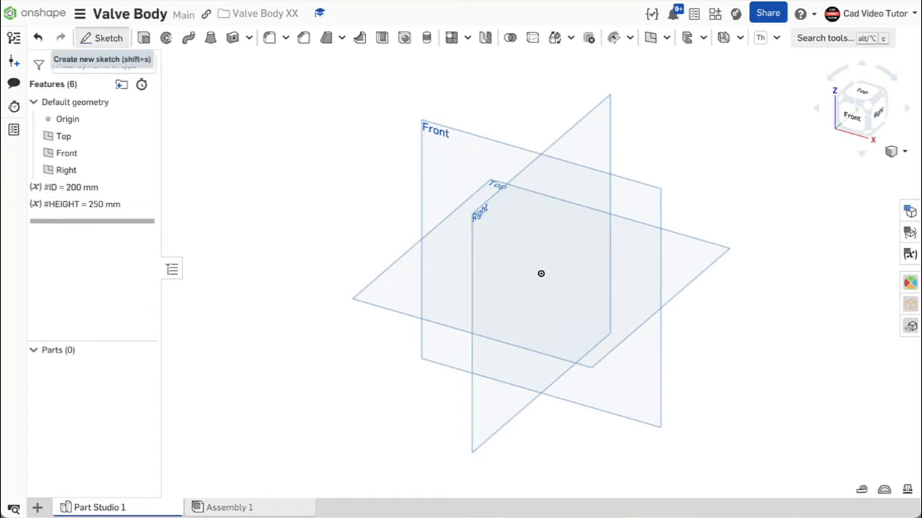
- Create a sketch on the Top plane, view it face-on, and hide the default planes
{"action": "left_click", "coordinate": [103, 37]}
{"action": "left_click", "coordinate": [496, 186]}
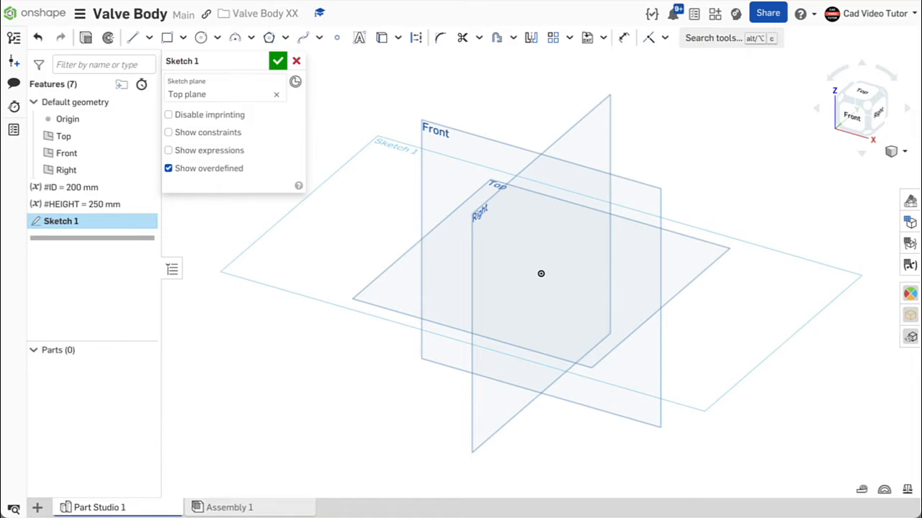
{"action": "key", "text": "n"}
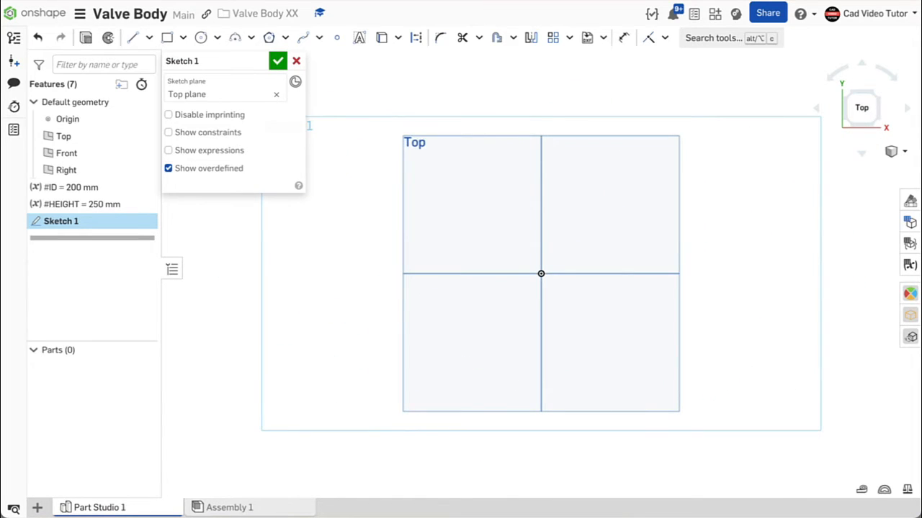
{"action": "key", "text": "p"}
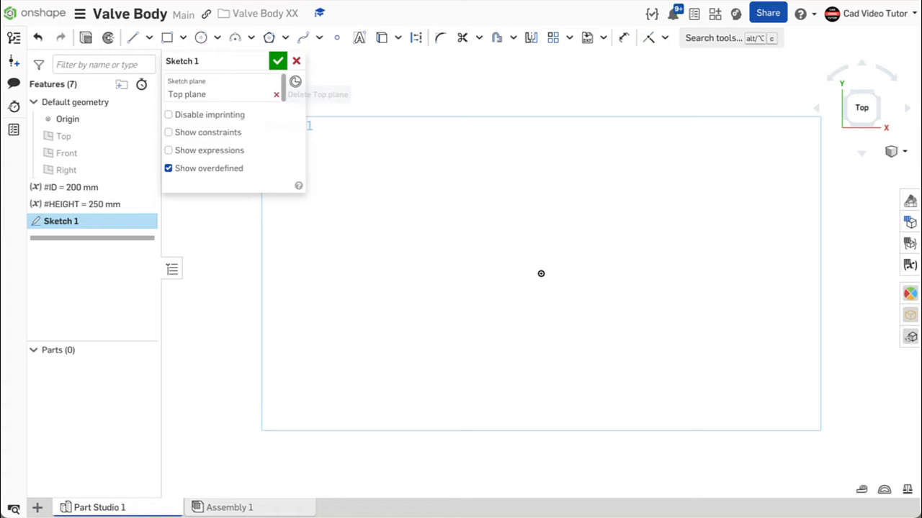
- Draw two concentric circles centred on the origin, about 85 mm and 118 mm in diameter
{"action": "key", "text": "c"}
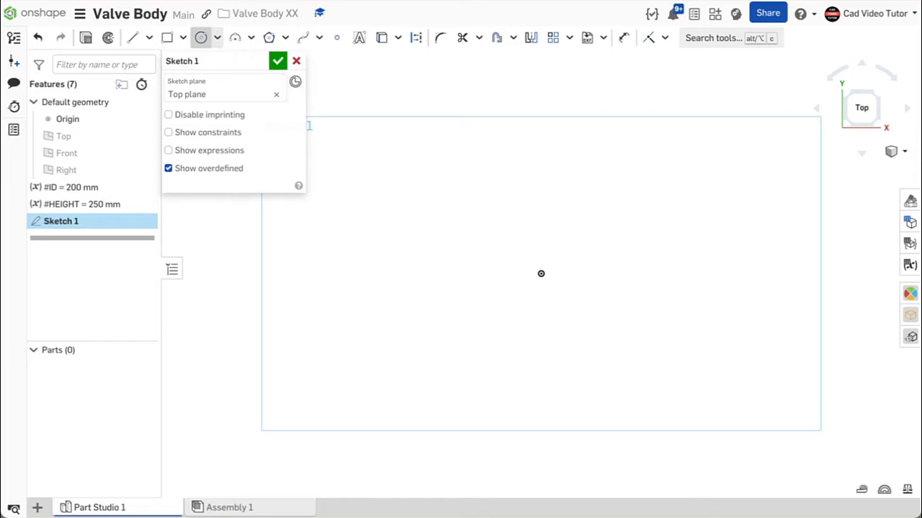
{"action": "left_click", "coordinate": [541, 274]}
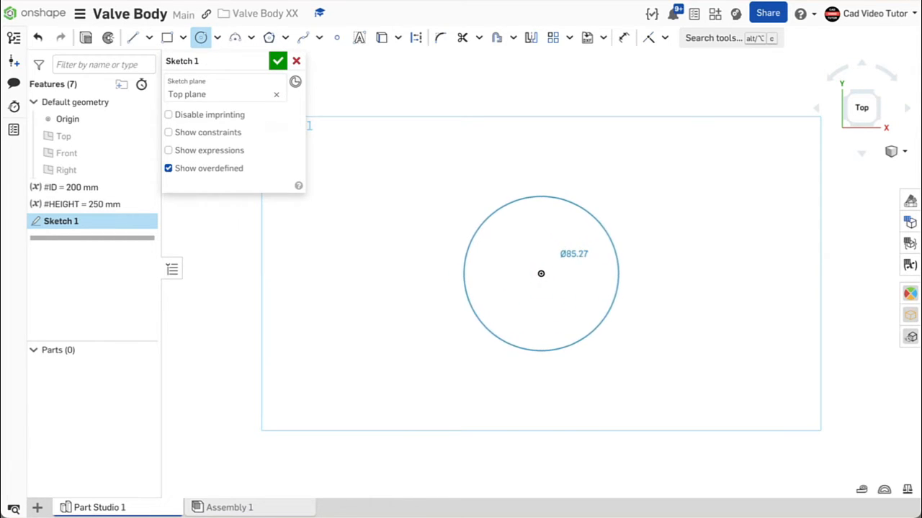
{"action": "left_click", "coordinate": [607, 234]}
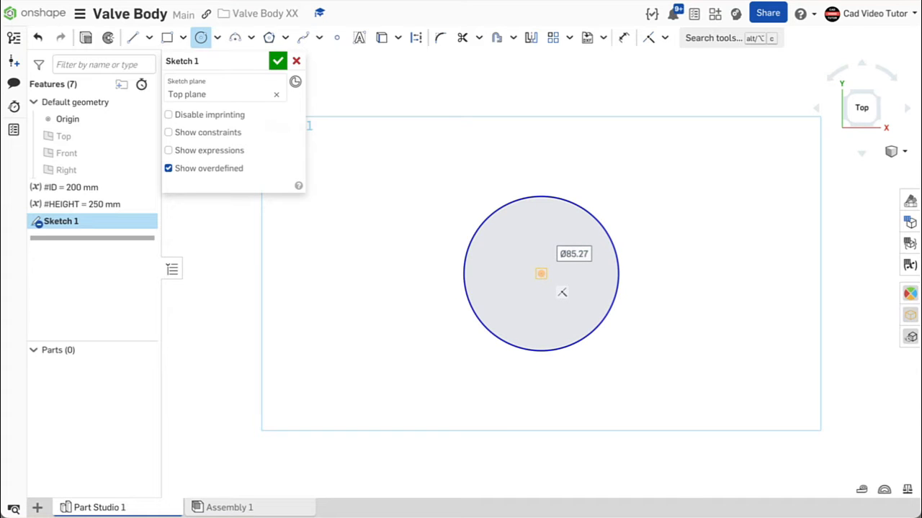
{"action": "left_click", "coordinate": [541, 273]}
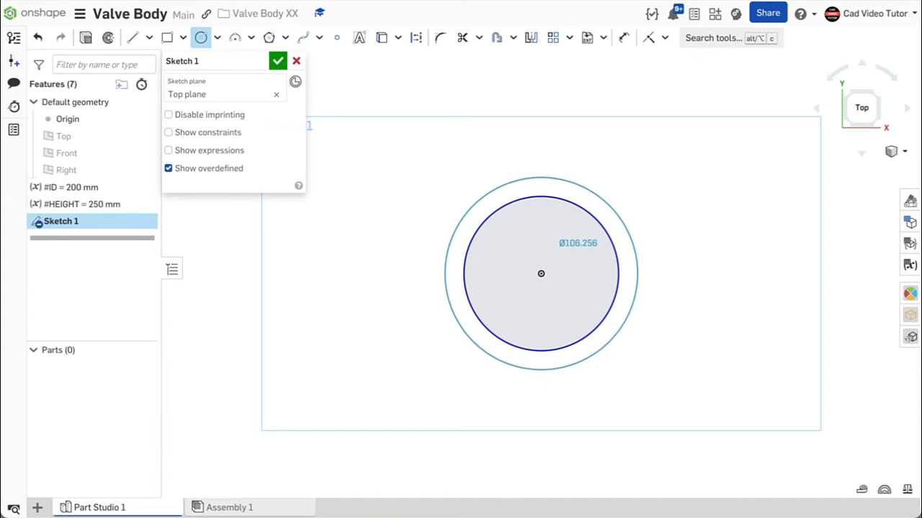
{"action": "left_click", "coordinate": [633, 218]}
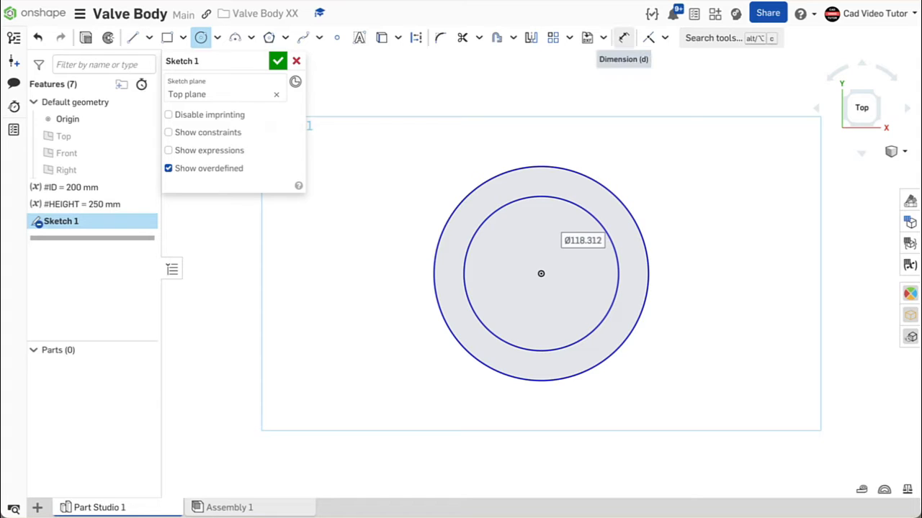
- Dimension the radial gap between the two circles as 25 mm
{"action": "left_click", "coordinate": [623, 37]}
{"action": "left_click", "coordinate": [543, 196]}
{"action": "left_click", "coordinate": [545, 166]}
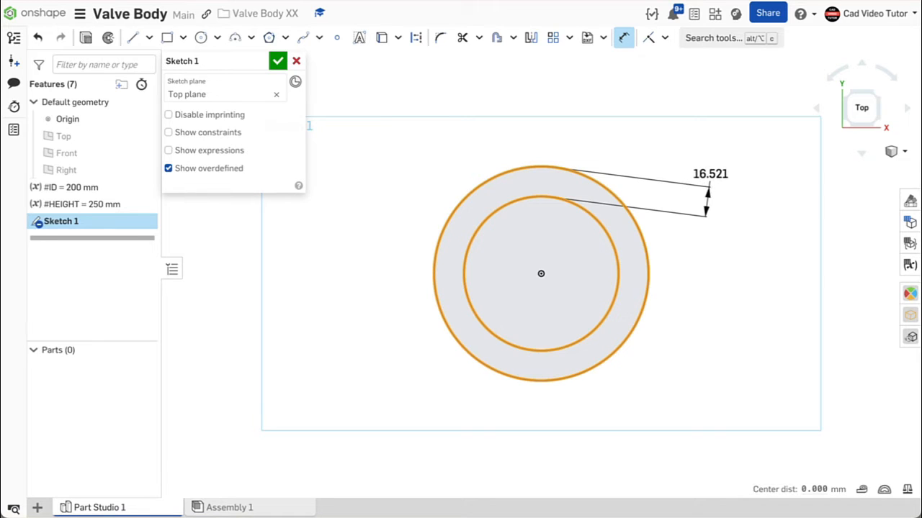
{"action": "left_click", "coordinate": [710, 179]}
{"action": "type", "text": "25"}
{"action": "key", "text": "Return"}
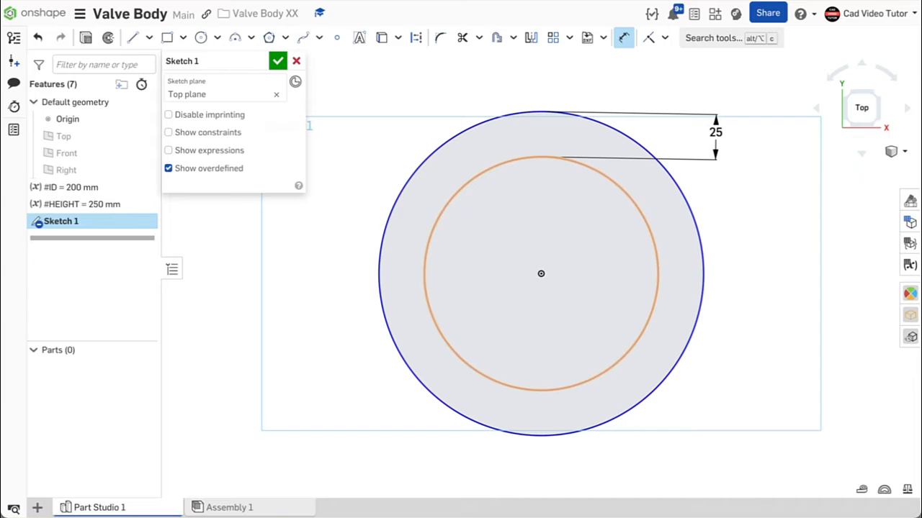
- Dimension the inner circle's diameter and link it to the #ID variable
{"action": "left_click", "coordinate": [656, 241]}
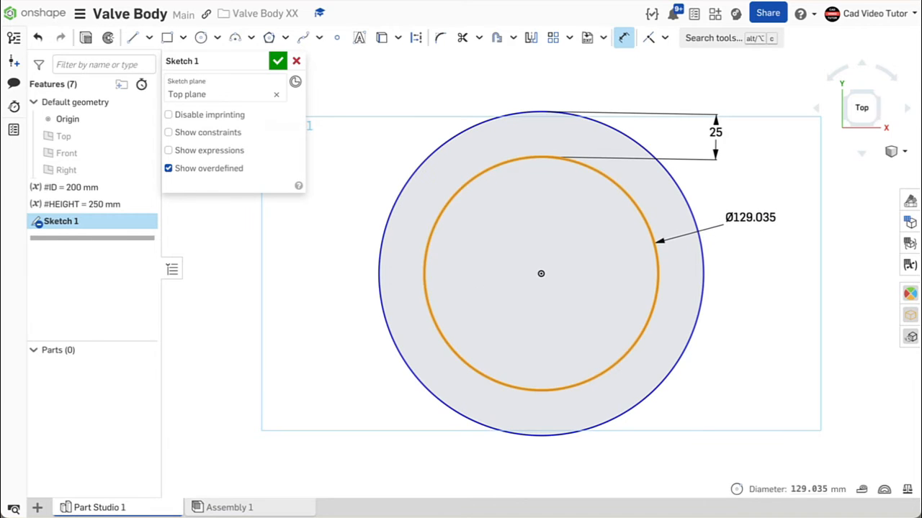
{"action": "left_click", "coordinate": [727, 217]}
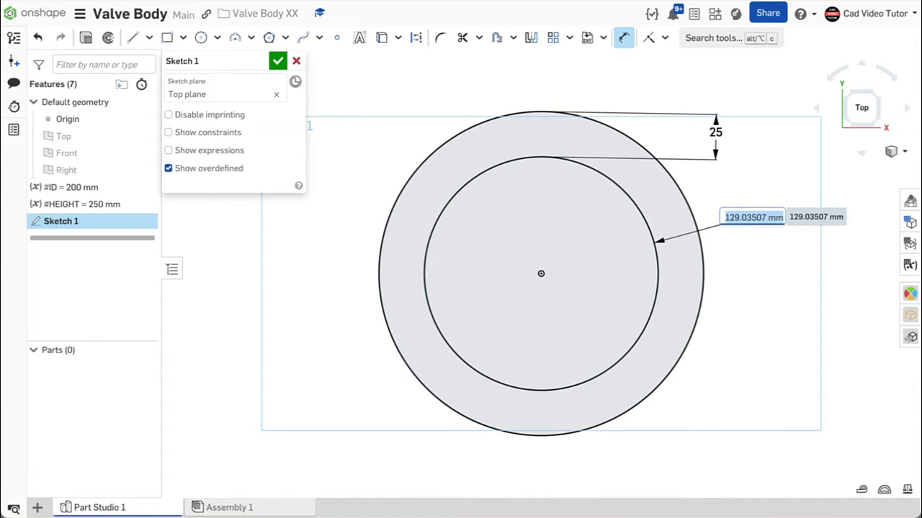
{"action": "type", "text": "#"}
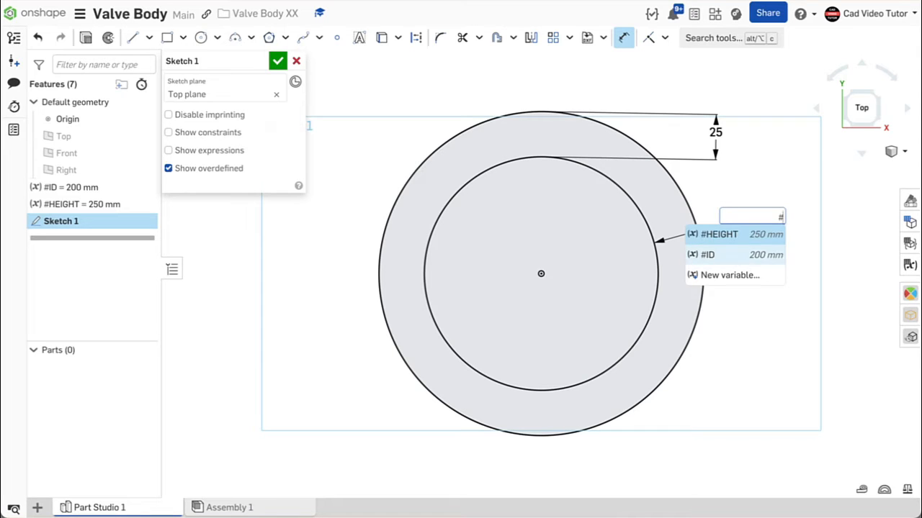
{"action": "left_click", "coordinate": [734, 255]}
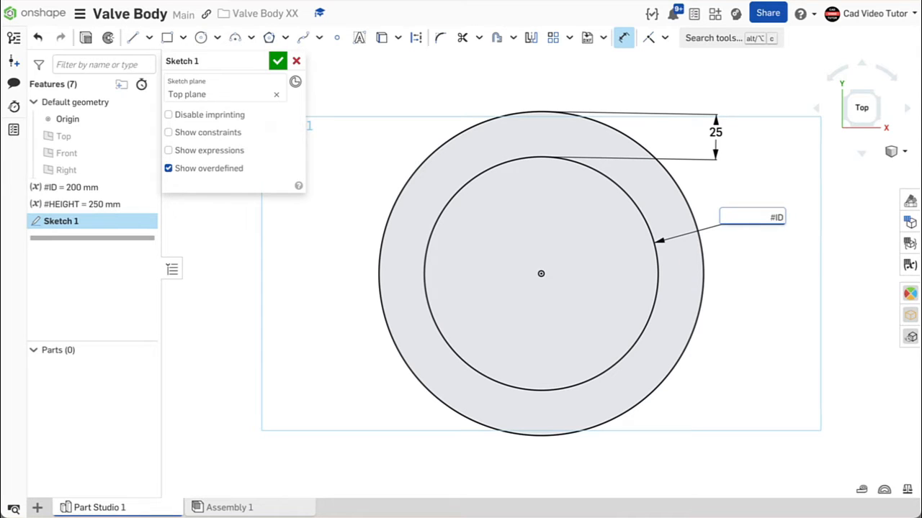
{"action": "key", "text": "Return"}
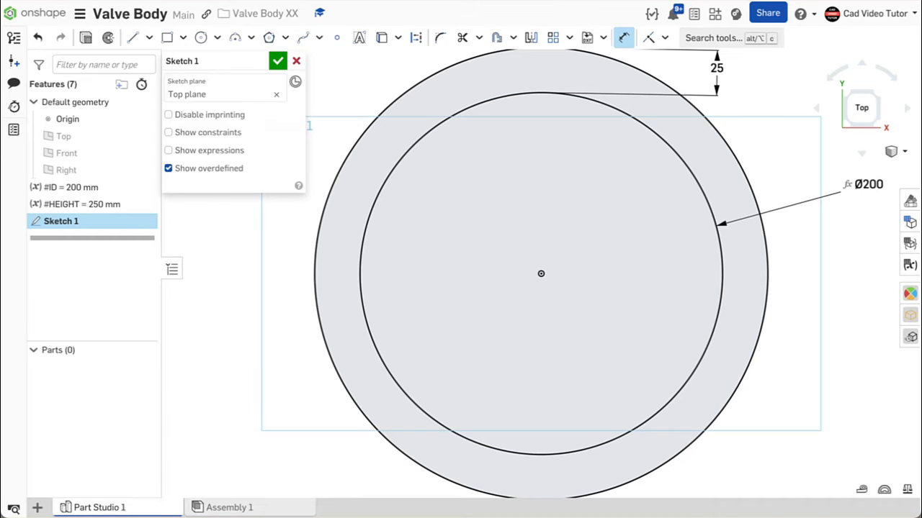
- Draw a vertical construction line 25 mm long downward from the outer circle's bottom point
{"action": "scroll", "coordinate": [720, 255], "scroll_direction": "down", "scroll_amount": 2}
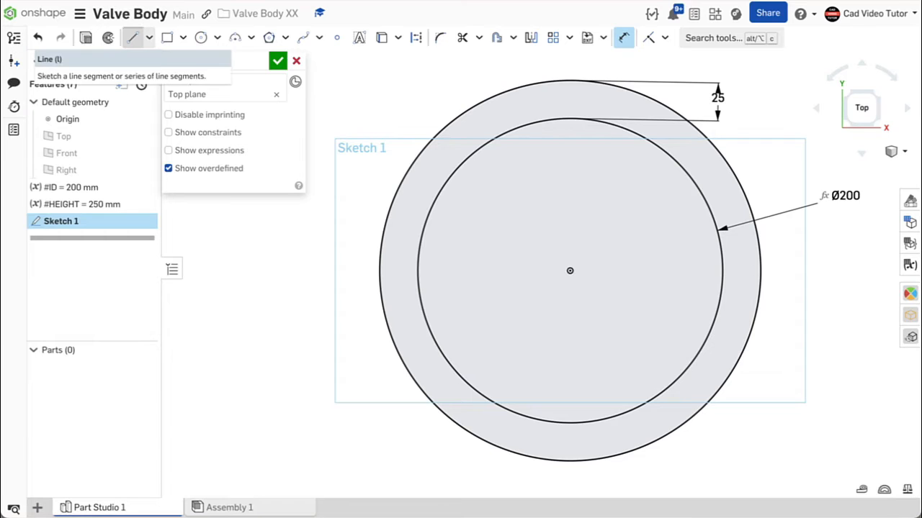
{"action": "left_click", "coordinate": [132, 38]}
{"action": "left_click", "coordinate": [415, 38]}
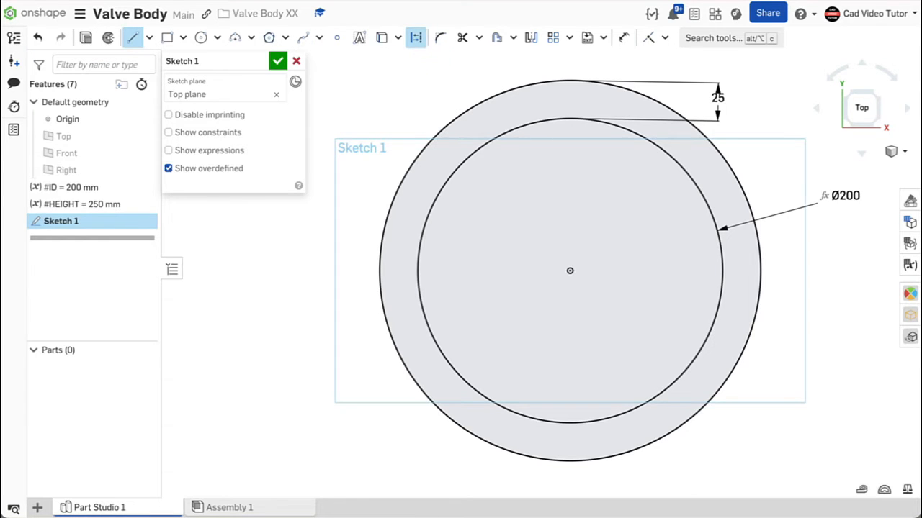
{"action": "scroll", "coordinate": [634, 360], "scroll_direction": "down", "scroll_amount": 3}
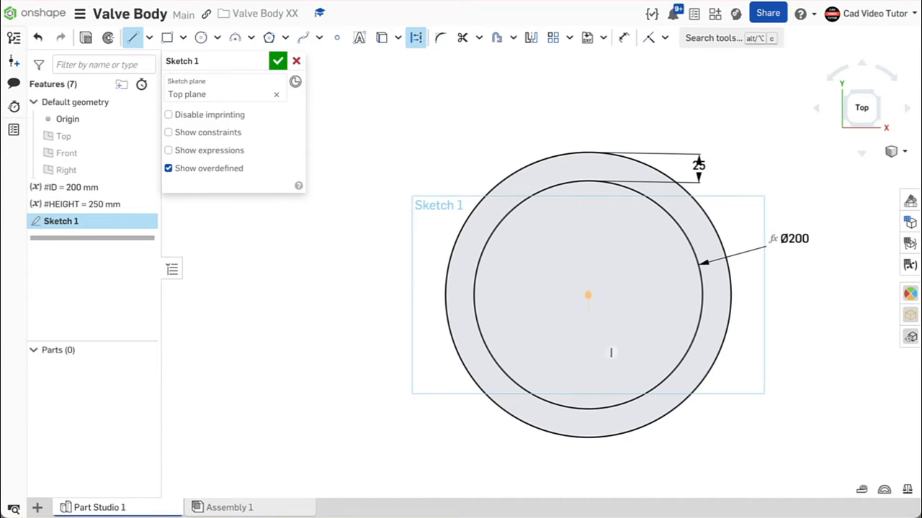
{"action": "left_click", "coordinate": [588, 437]}
{"action": "left_click", "coordinate": [588, 473]}
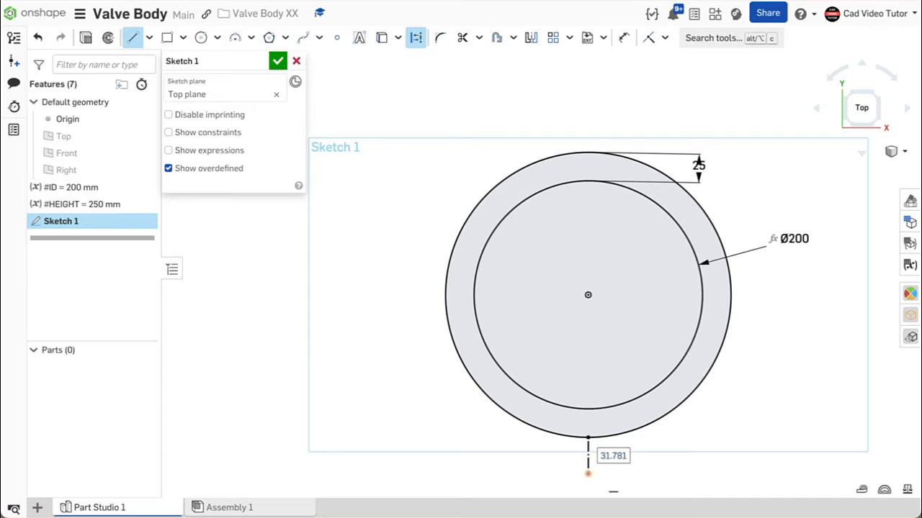
{"action": "type", "text": "25"}
{"action": "key", "text": "Return"}
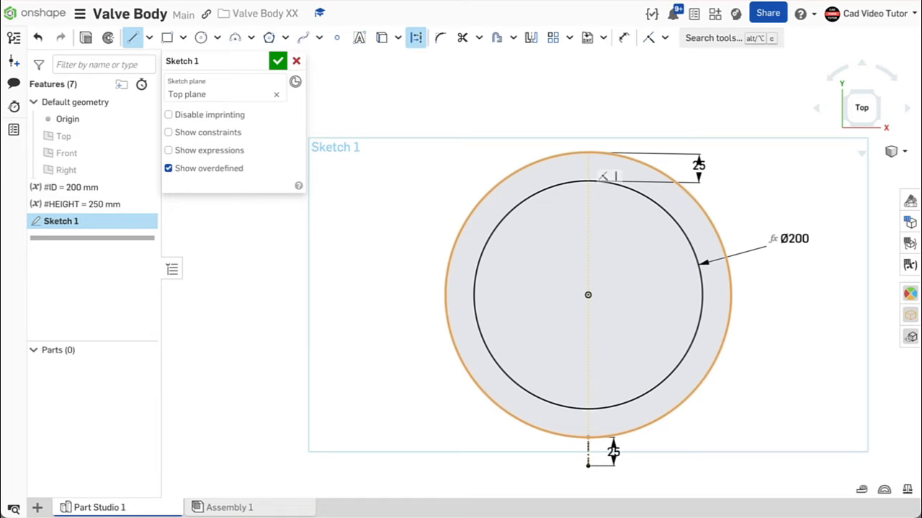
- Draw a second vertical construction line upward from the outer circle's top point
{"action": "left_click", "coordinate": [588, 153]}
{"action": "left_click", "coordinate": [588, 108]}
{"action": "left_click", "coordinate": [623, 37]}
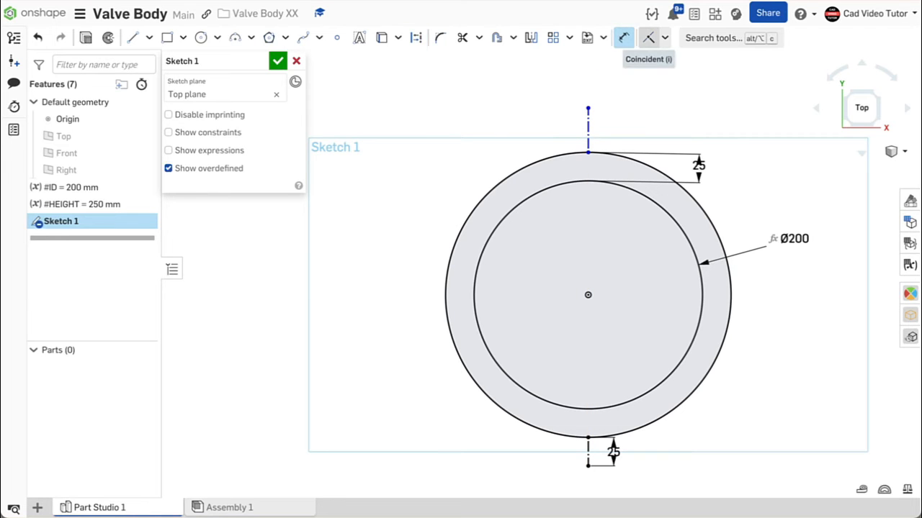
- Constrain the two construction lines to be equal, then finish the sketch
{"action": "left_click", "coordinate": [665, 38]}
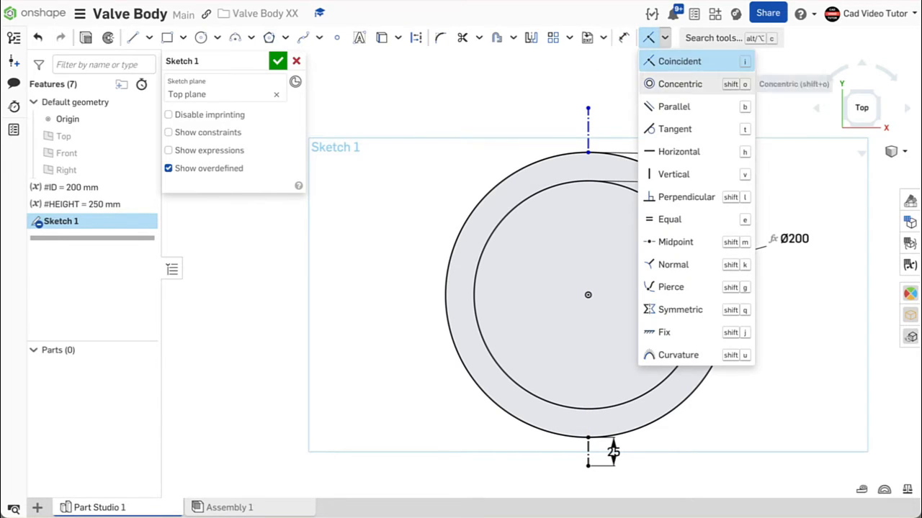
{"action": "left_click", "coordinate": [669, 218]}
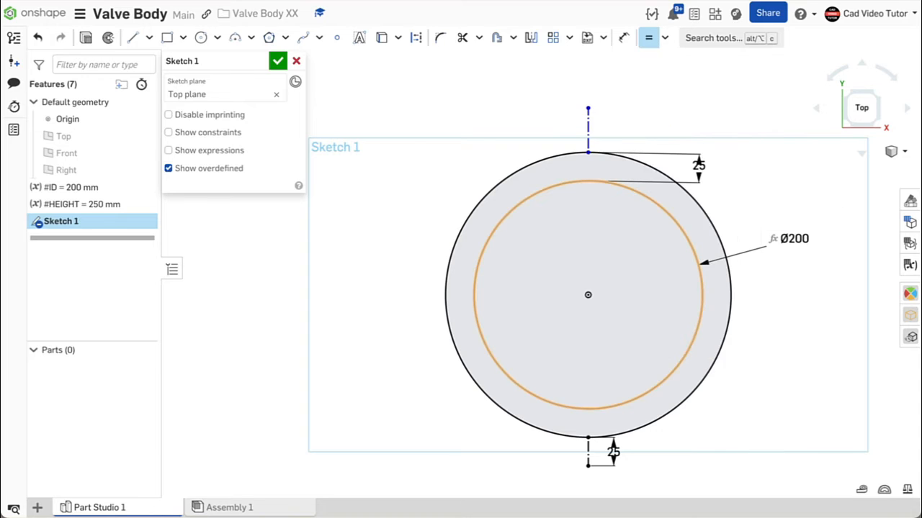
{"action": "left_click", "coordinate": [588, 452]}
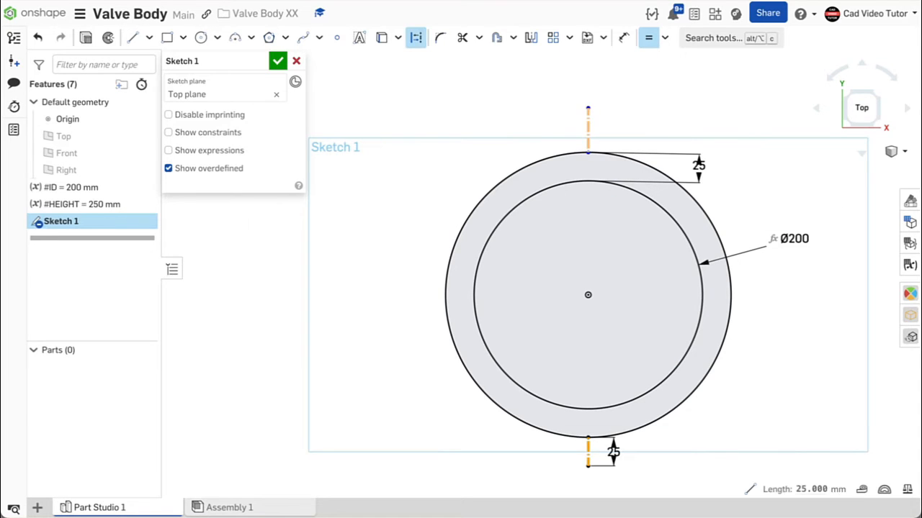
{"action": "left_click", "coordinate": [588, 129]}
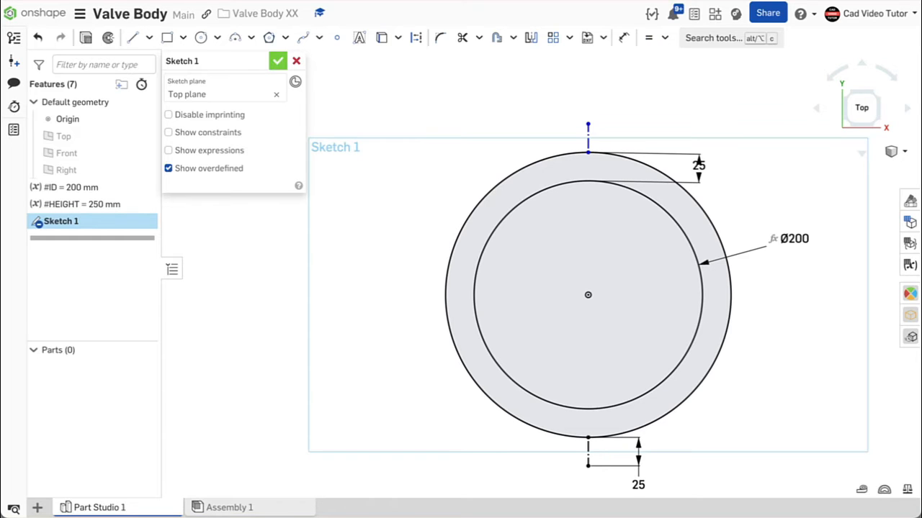
{"action": "left_click", "coordinate": [278, 61]}
- Extrude both ring regions symmetrically as a new solid with depth set to the #HEIGHT variable
{"action": "right_click", "coordinate": [314, 226]}
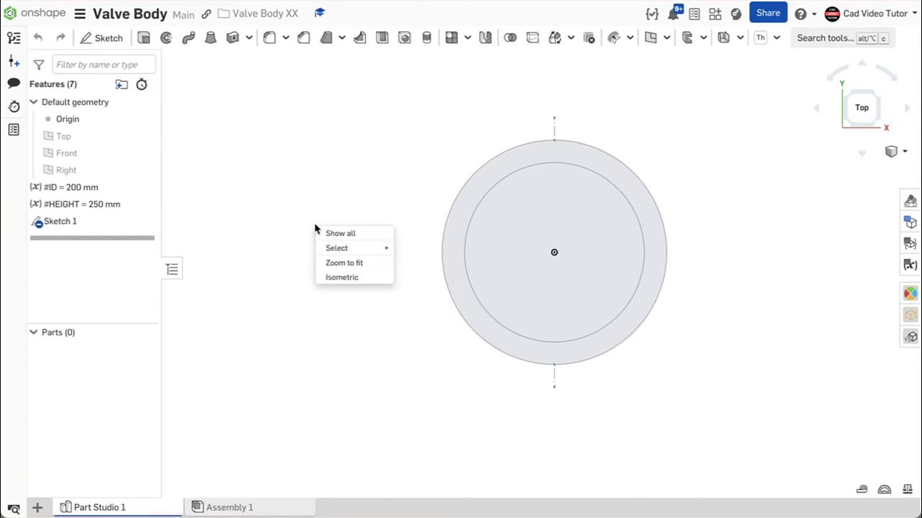
{"action": "left_click", "coordinate": [330, 280]}
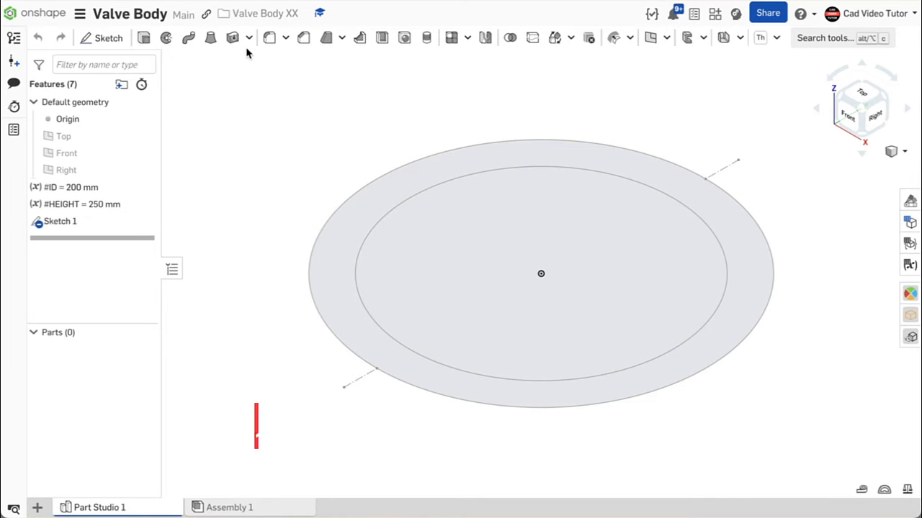
{"action": "left_click", "coordinate": [146, 40]}
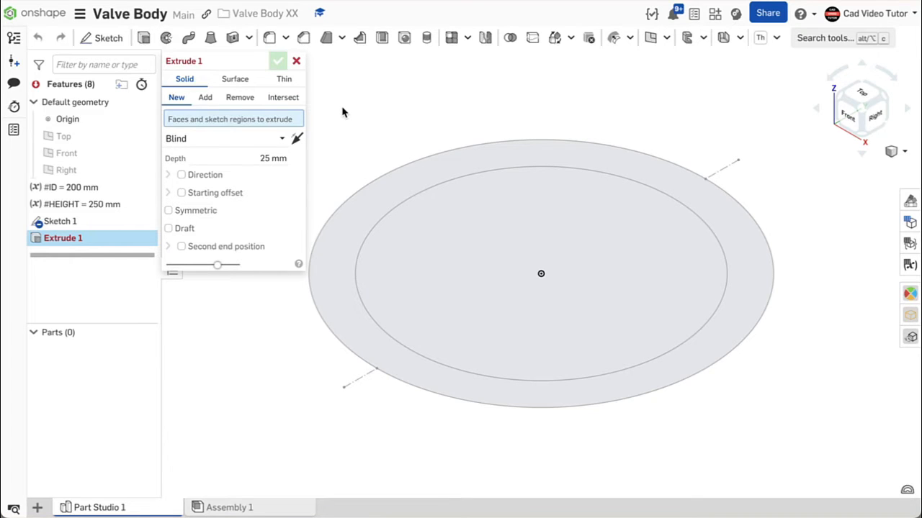
{"action": "left_click", "coordinate": [453, 177]}
{"action": "left_click", "coordinate": [481, 202]}
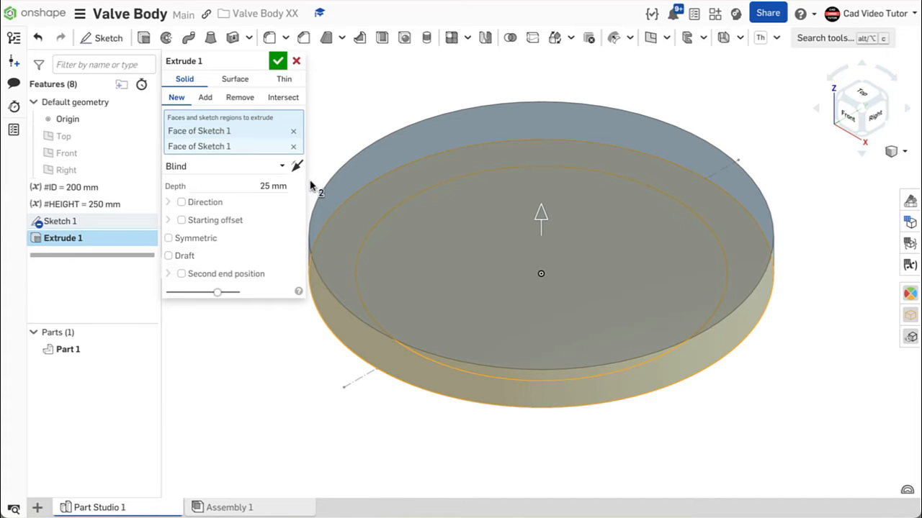
{"action": "left_click", "coordinate": [168, 239]}
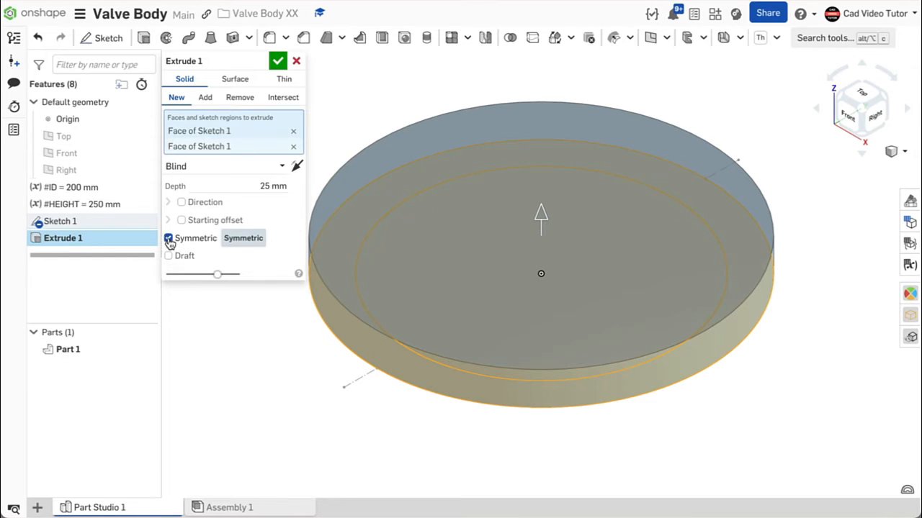
{"action": "left_click", "coordinate": [253, 186]}
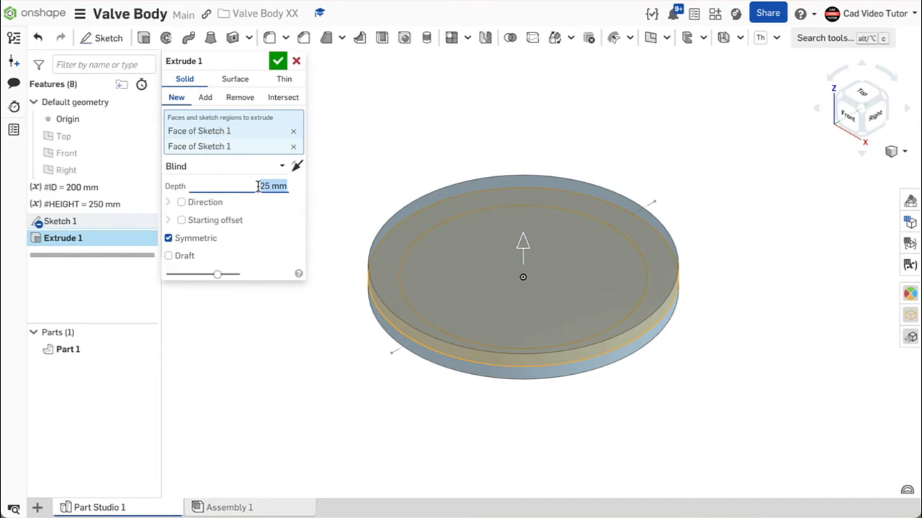
{"action": "type", "text": "#"}
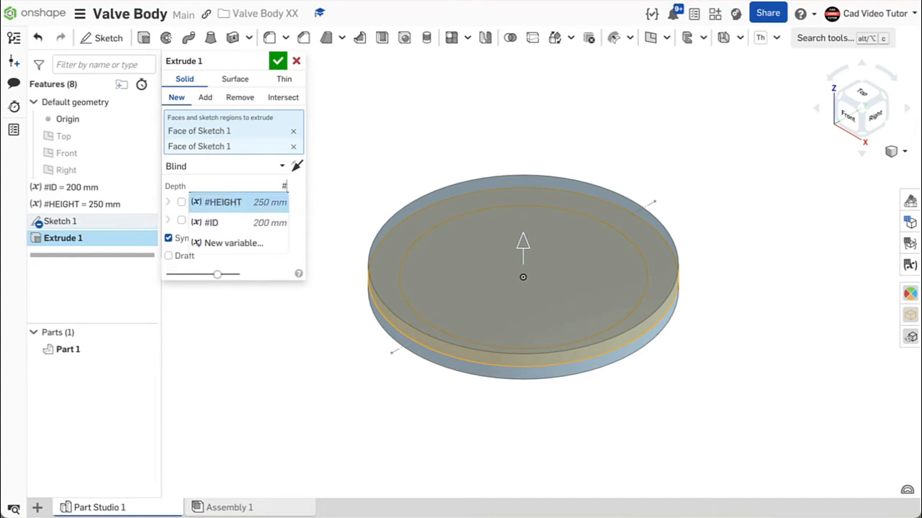
{"action": "left_click", "coordinate": [230, 202]}
{"action": "key", "text": "Return"}
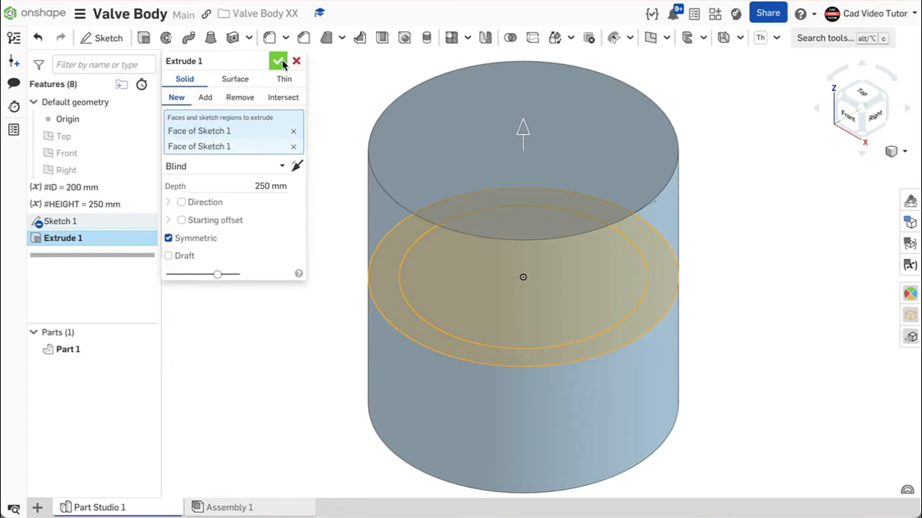
{"action": "left_click", "coordinate": [278, 62]}
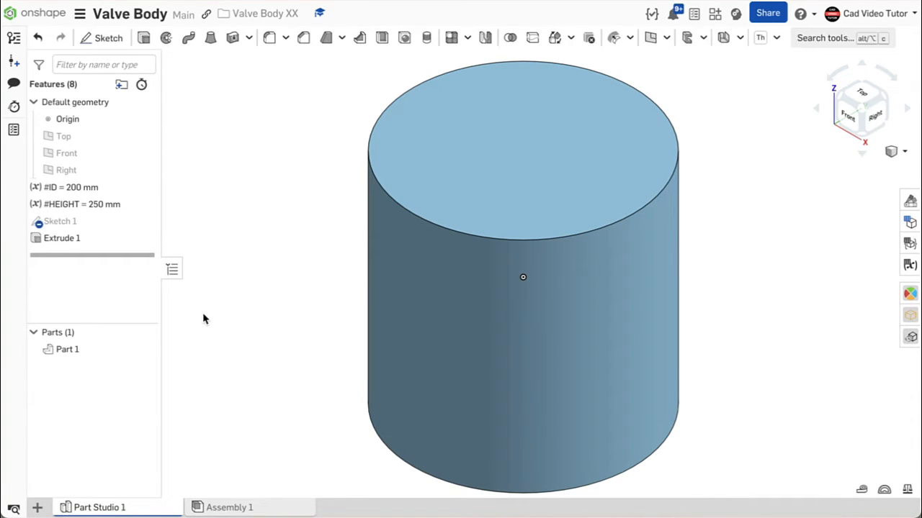
- Create a Plane point plane through the lower construction line's end vertex, parallel to the Front plane
{"action": "left_click", "coordinate": [143, 352]}
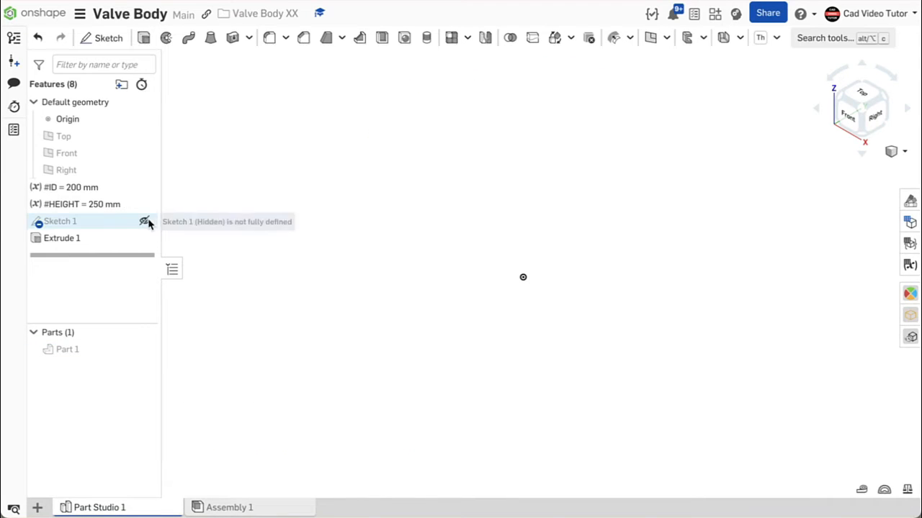
{"action": "left_click", "coordinate": [144, 222]}
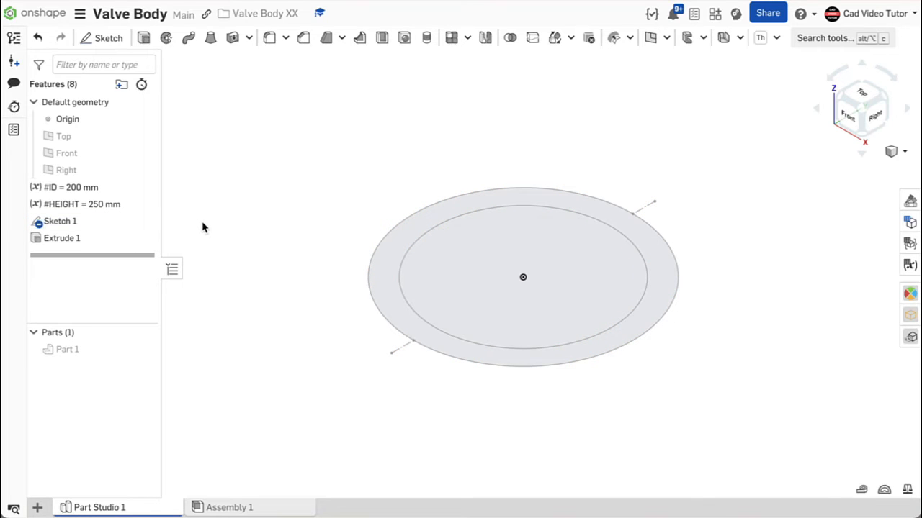
{"action": "left_click", "coordinate": [651, 39]}
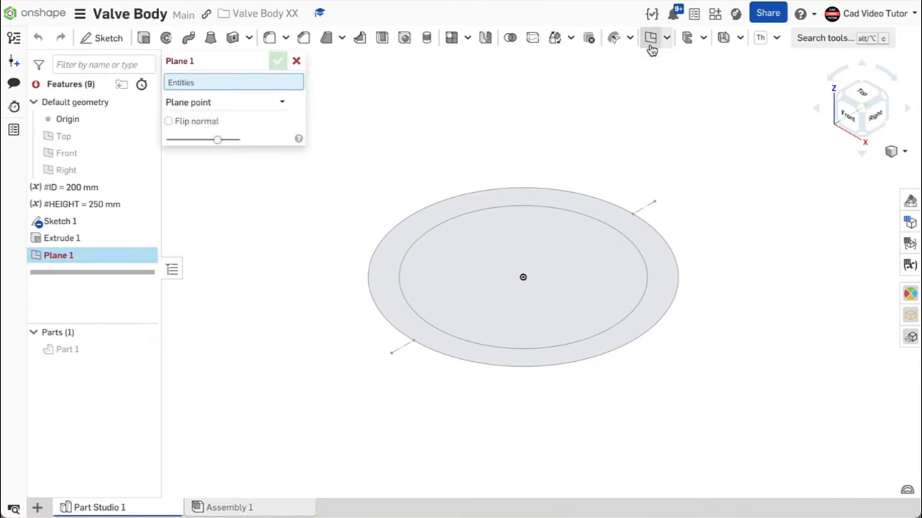
{"action": "left_click", "coordinate": [283, 99]}
{"action": "left_click", "coordinate": [250, 141]}
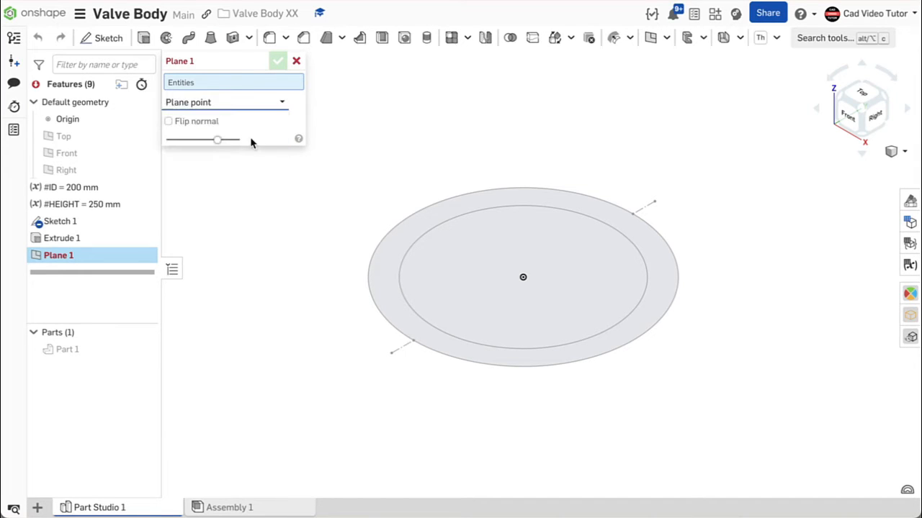
{"action": "left_click", "coordinate": [392, 355]}
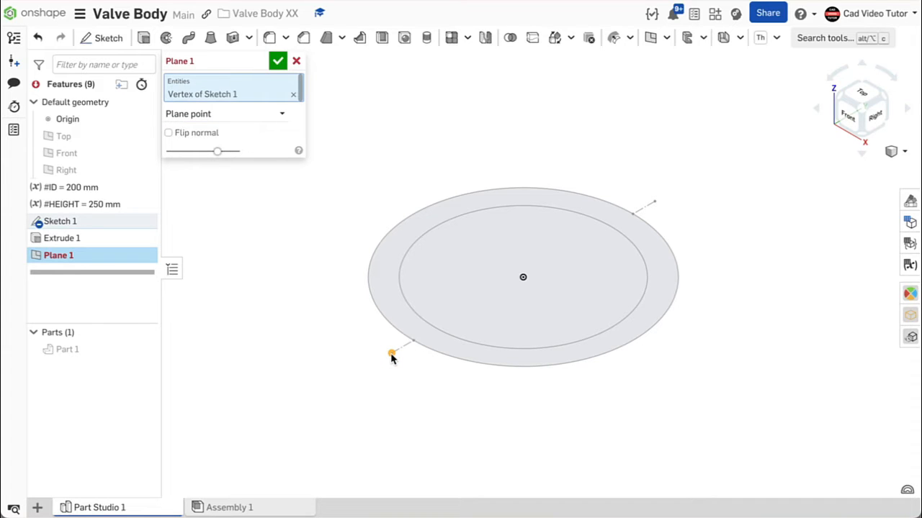
{"action": "key", "text": "p"}
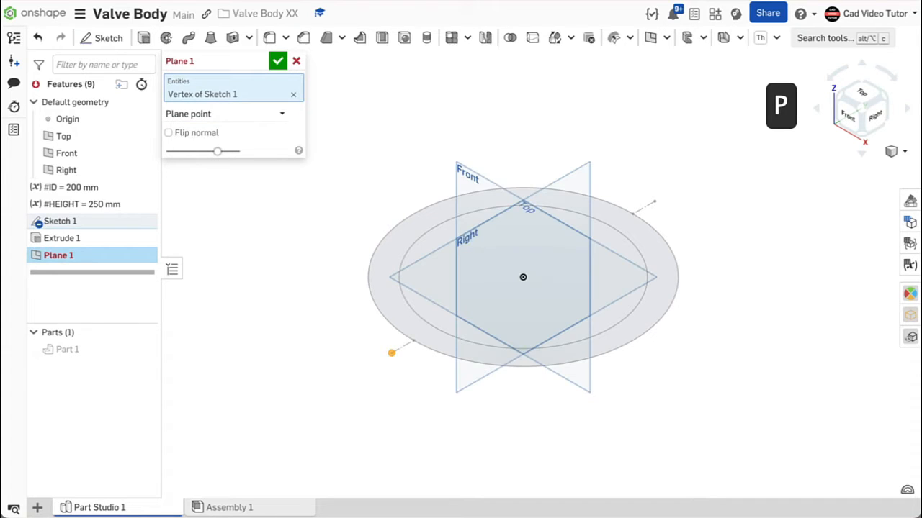
{"action": "left_click", "coordinate": [466, 180]}
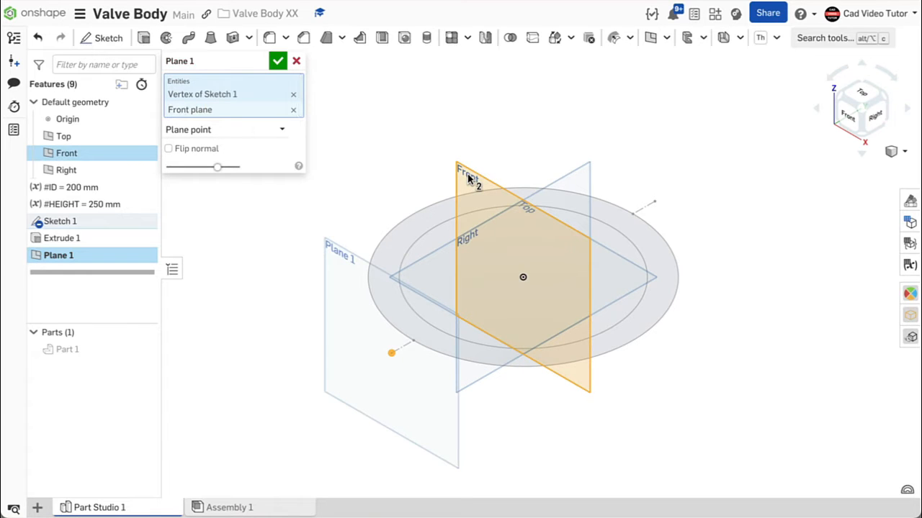
{"action": "left_click", "coordinate": [279, 61]}
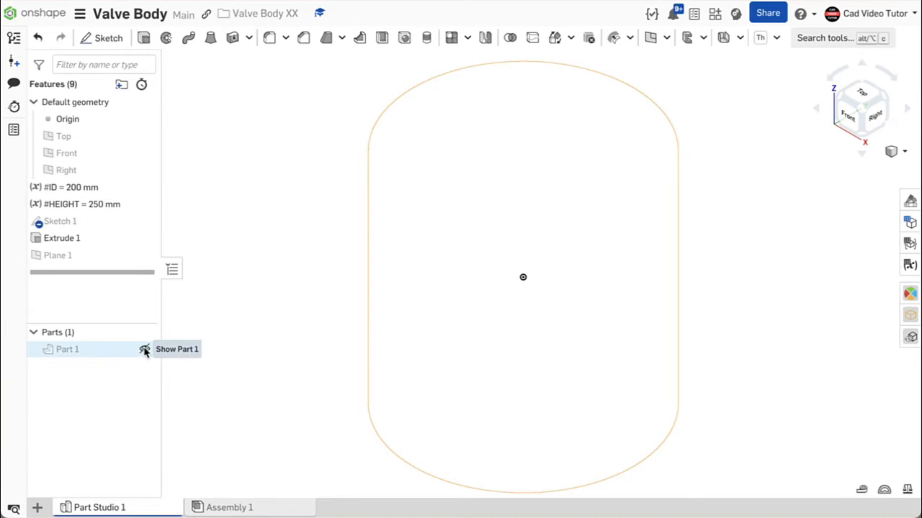
- Show the part again and start a new sketch on Plane 1
{"action": "left_click", "coordinate": [144, 350]}
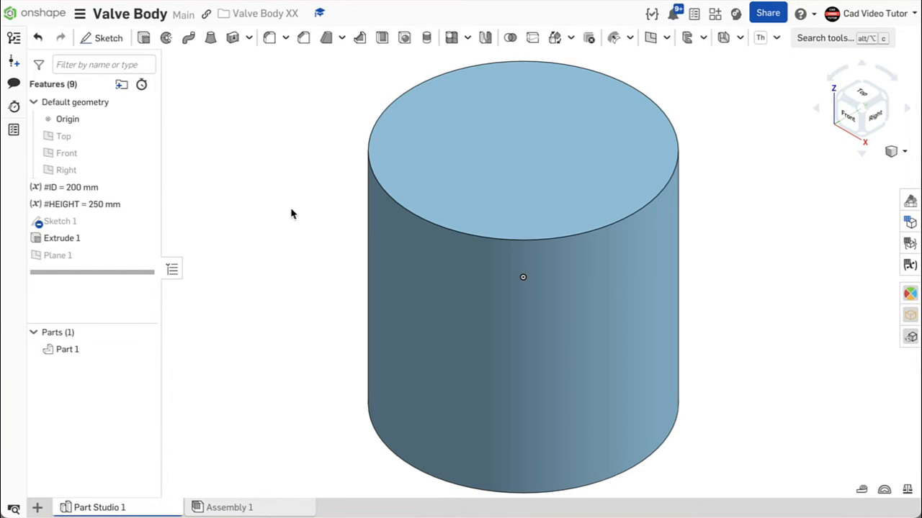
{"action": "left_click", "coordinate": [112, 36]}
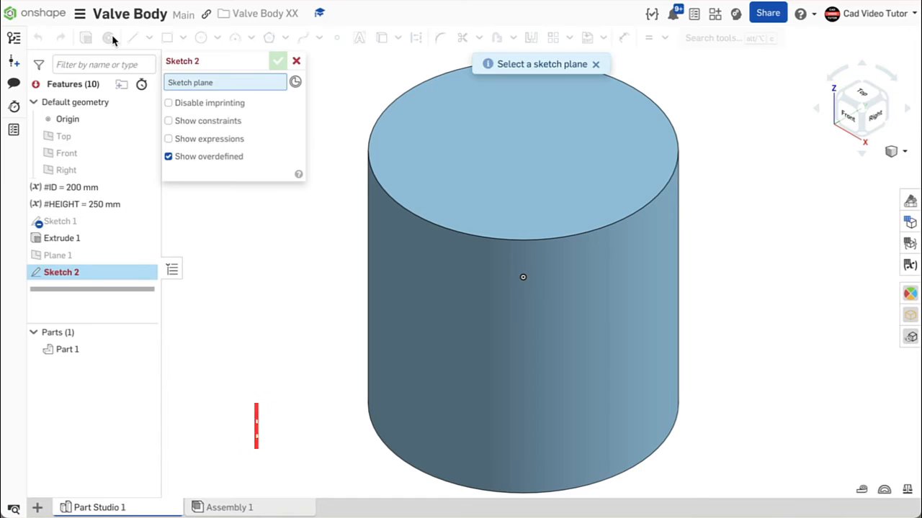
{"action": "left_click", "coordinate": [130, 256]}
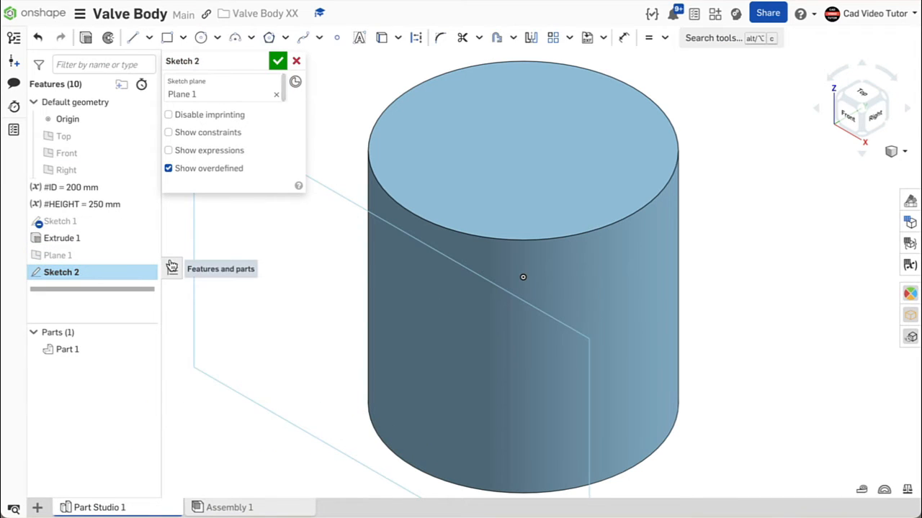
- Sketch three concentric circles centred on the origin of Plane 1 with diameters of 60, 100 and 175 mm
{"action": "key", "text": "n"}
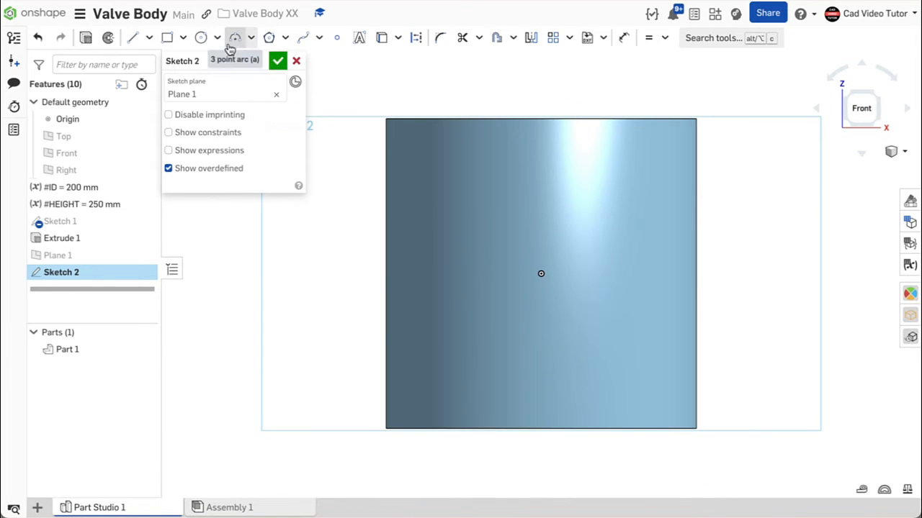
{"action": "left_click", "coordinate": [200, 38]}
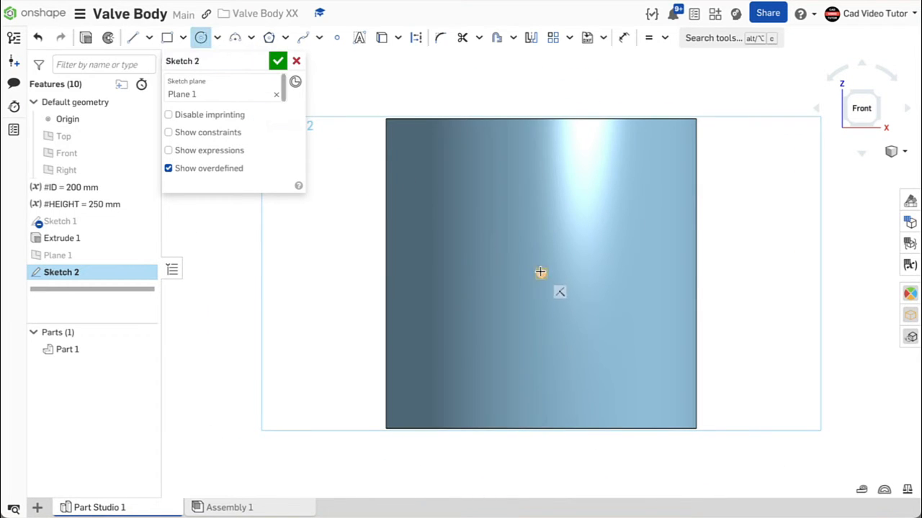
{"action": "left_click", "coordinate": [541, 273]}
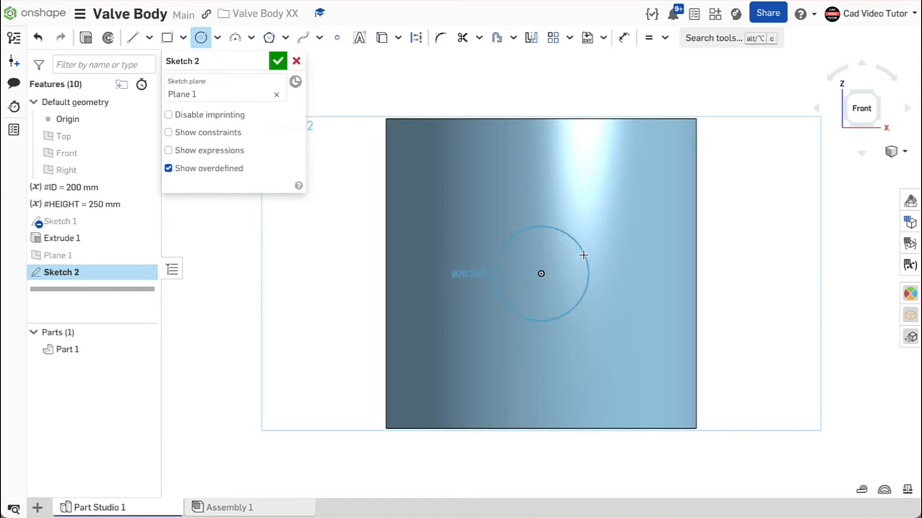
{"action": "left_click", "coordinate": [583, 255]}
{"action": "type", "text": "60"}
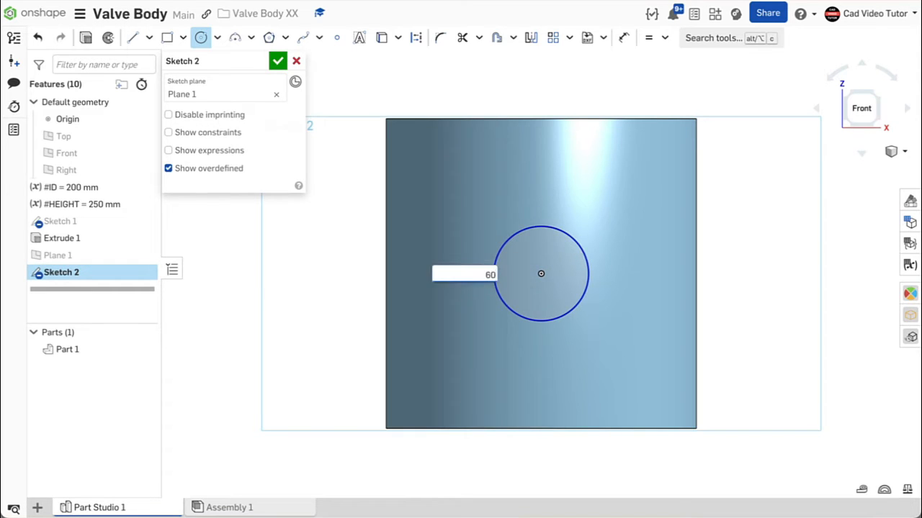
{"action": "key", "text": "Return"}
{"action": "left_click", "coordinate": [589, 235]}
{"action": "type", "text": "100"}
{"action": "key", "text": "Return"}
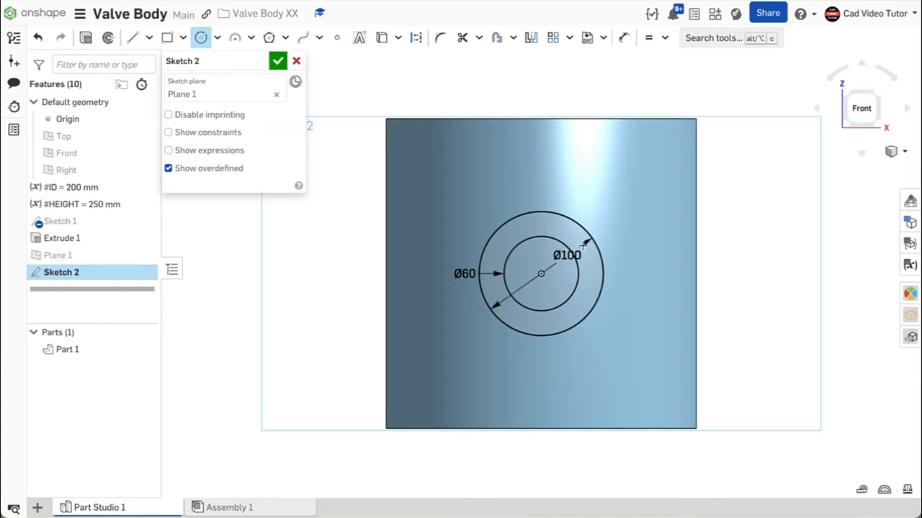
{"action": "left_click", "coordinate": [541, 274]}
{"action": "left_click", "coordinate": [598, 208]}
{"action": "type", "text": "175"}
{"action": "key", "text": "Return"}
{"action": "key", "text": "Escape"}
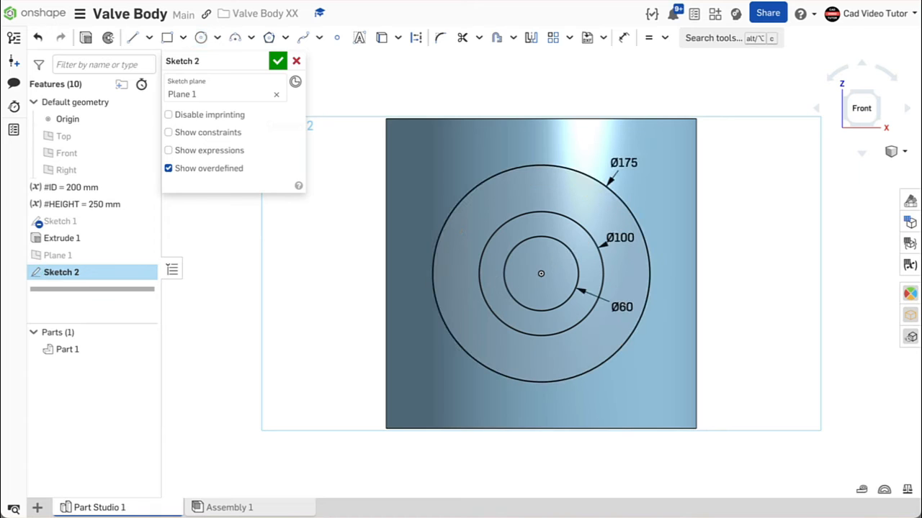
- Finish the sketch of the circles and return to an isometric view
{"action": "left_click", "coordinate": [278, 59]}
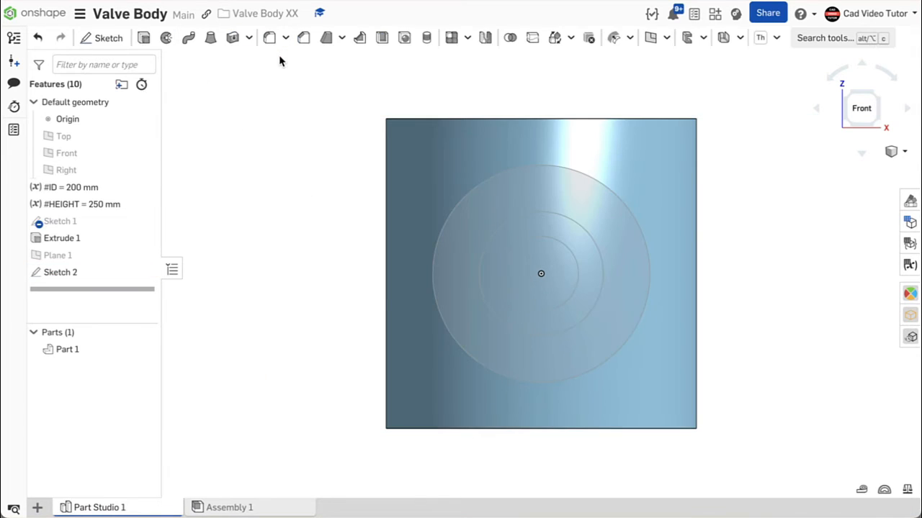
{"action": "right_click", "coordinate": [254, 102]}
{"action": "left_click", "coordinate": [282, 150]}
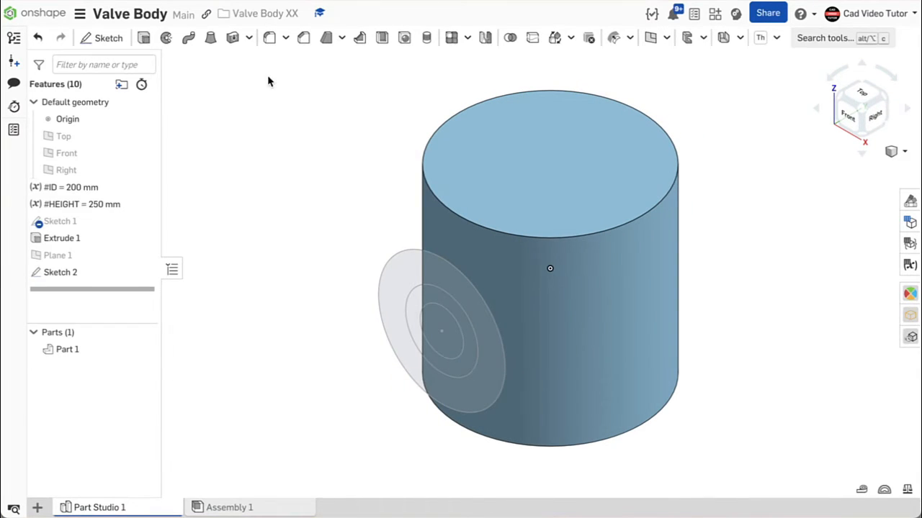
- Start an Add extrusion of the two inner circle regions of Sketch 2, flipping its direction into the body
{"action": "left_click", "coordinate": [148, 41]}
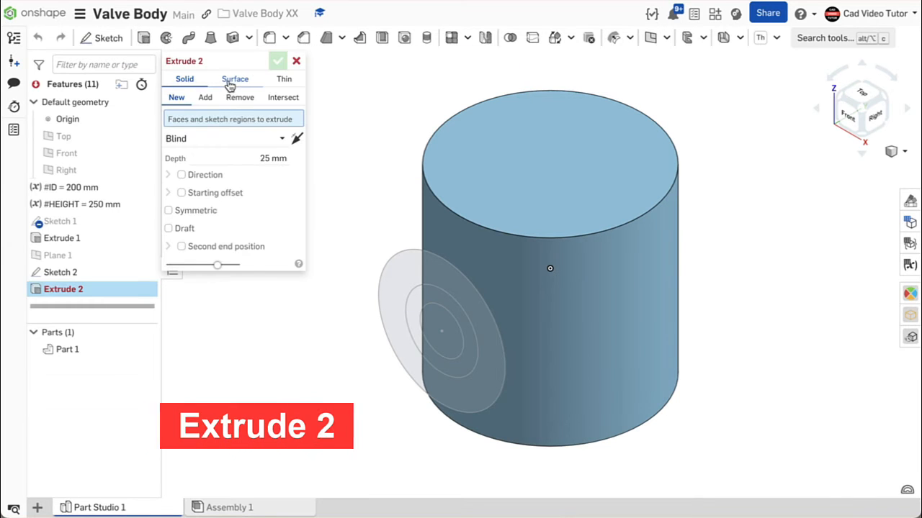
{"action": "left_click", "coordinate": [205, 98]}
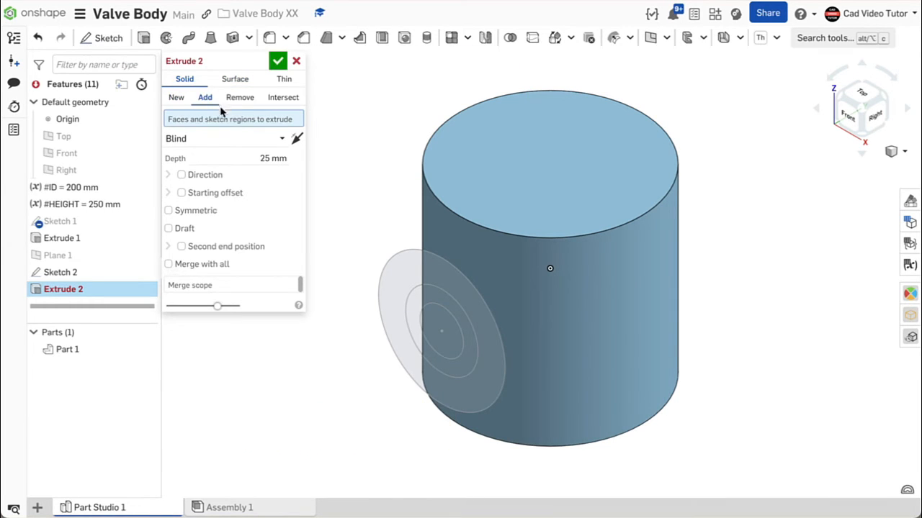
{"action": "left_click", "coordinate": [436, 317]}
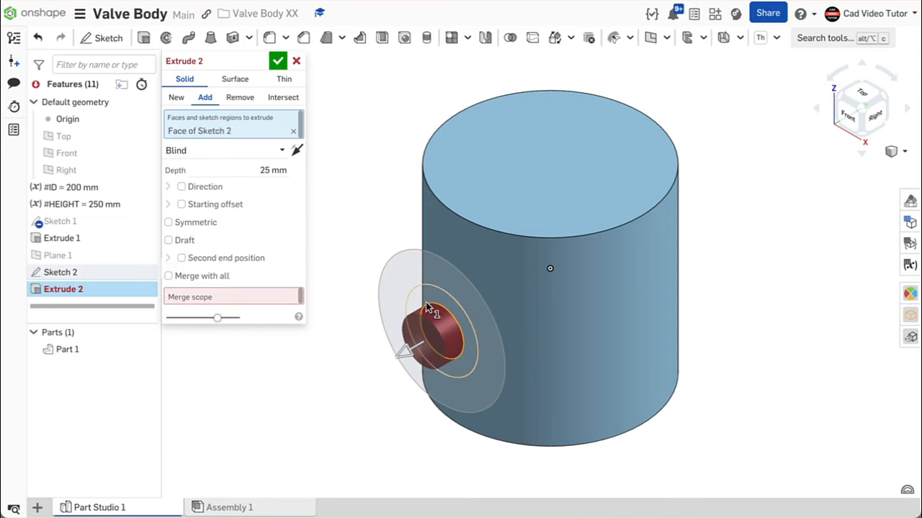
{"action": "left_click", "coordinate": [423, 296]}
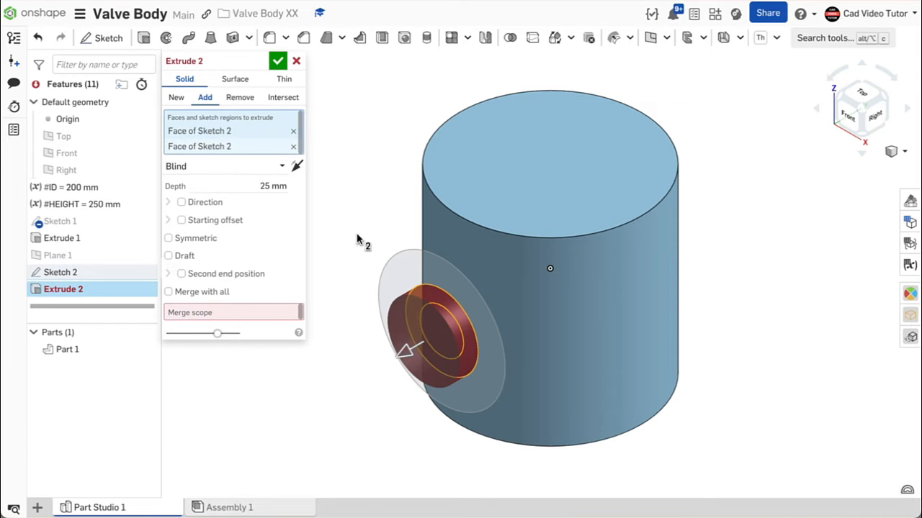
{"action": "left_click", "coordinate": [296, 166]}
- Extrude the boss Up to vertex, choosing the far end vertex of Sketch 1's construction line, and confirm
{"action": "left_click", "coordinate": [259, 168]}
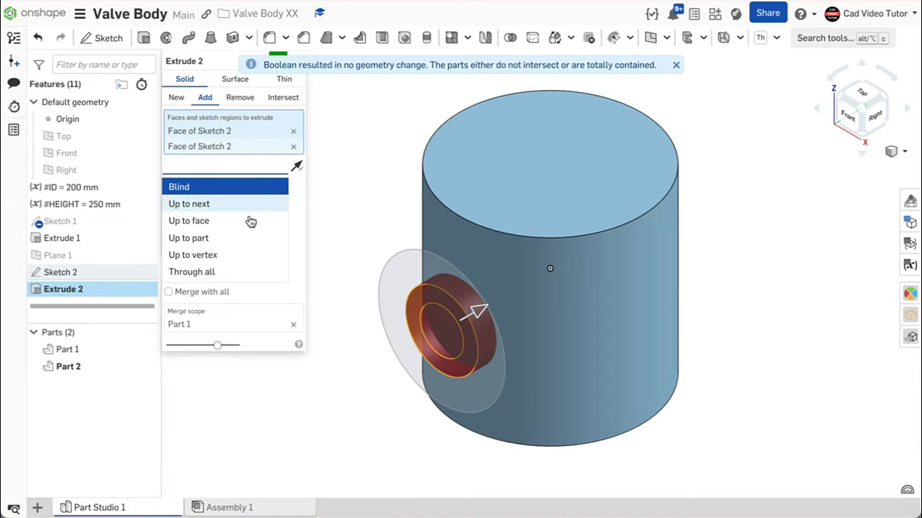
{"action": "left_click", "coordinate": [257, 255]}
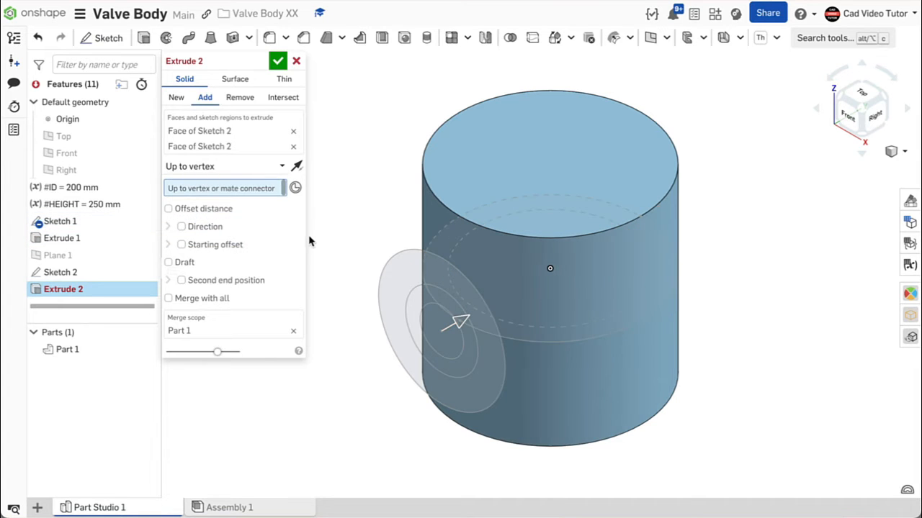
{"action": "right_click_drag", "start_coordinate": [802, 281], "coordinate": [769, 280]}
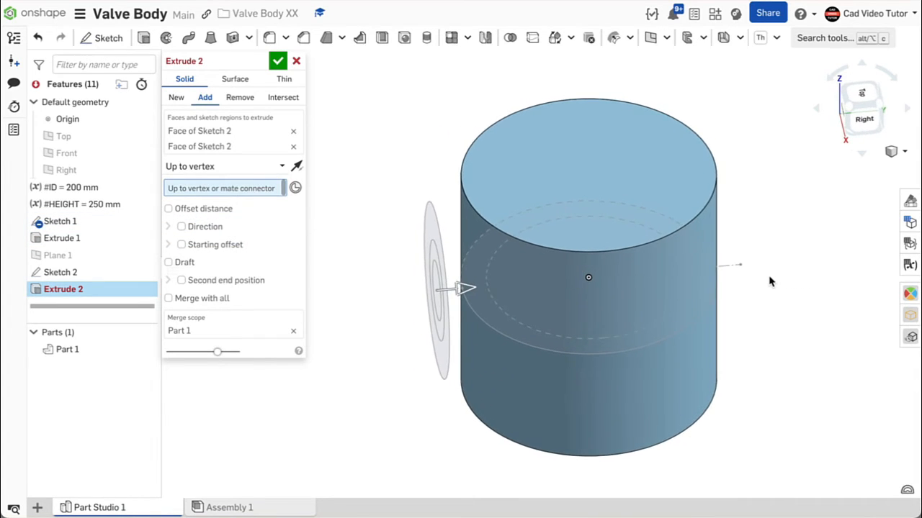
{"action": "left_click", "coordinate": [743, 267]}
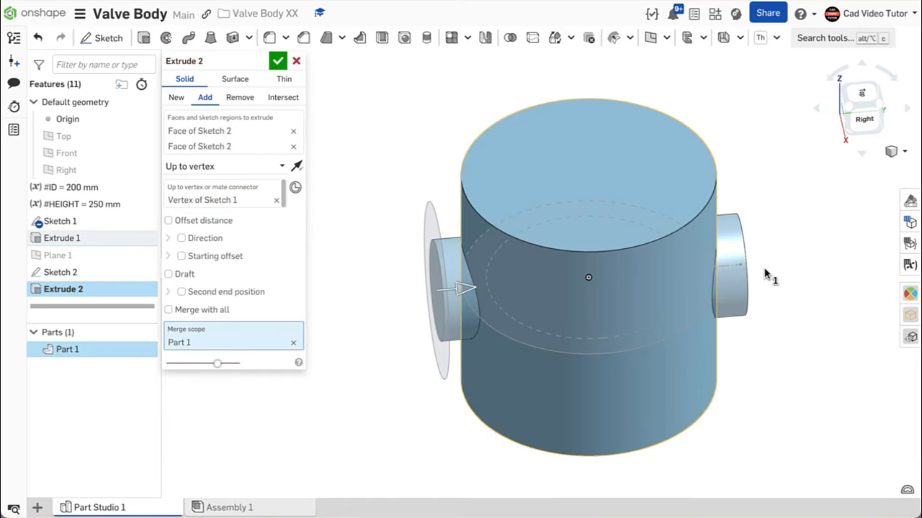
{"action": "left_click", "coordinate": [278, 62]}
- Start a Remove extrusion of the Ø60 inner circle region with the end type set to Up to face
{"action": "right_click", "coordinate": [321, 129]}
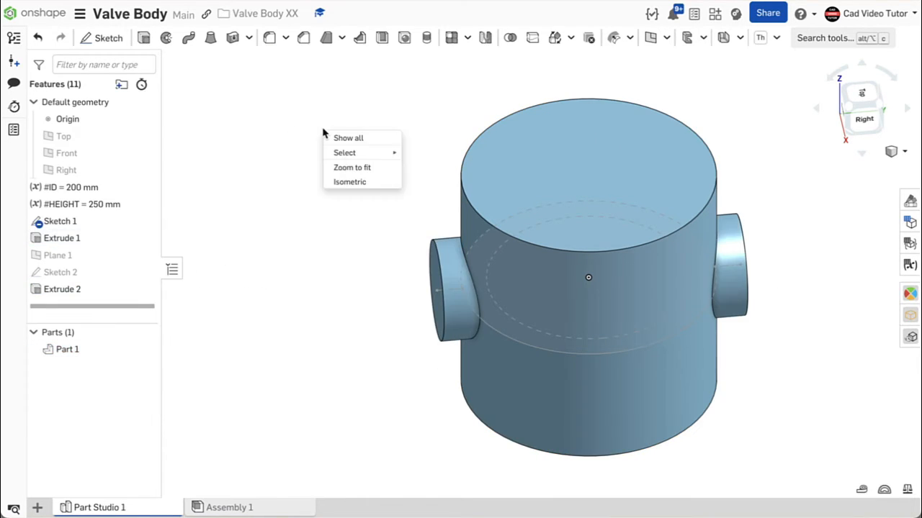
{"action": "left_click", "coordinate": [363, 184]}
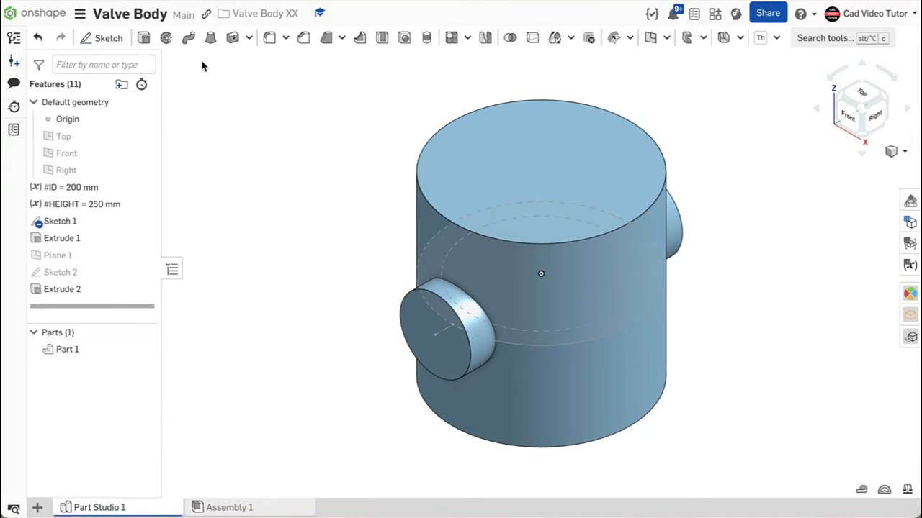
{"action": "left_click", "coordinate": [144, 38]}
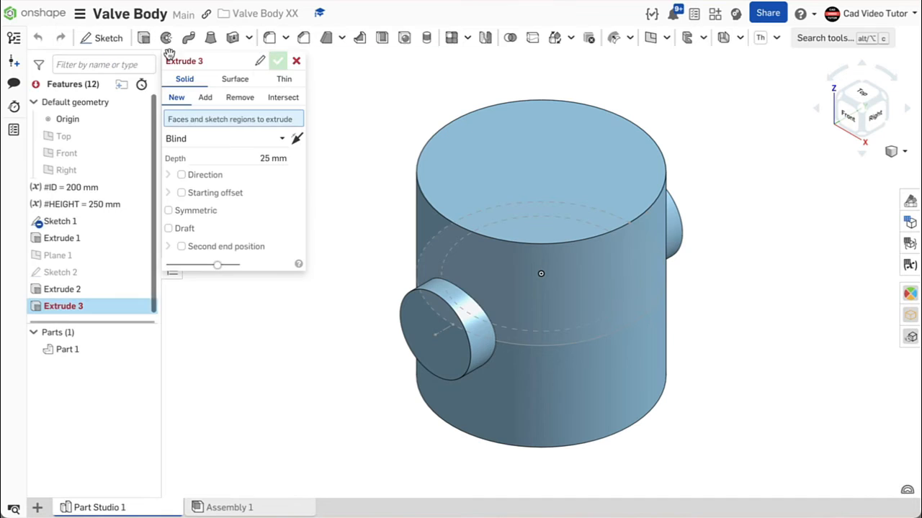
{"action": "left_click", "coordinate": [238, 100]}
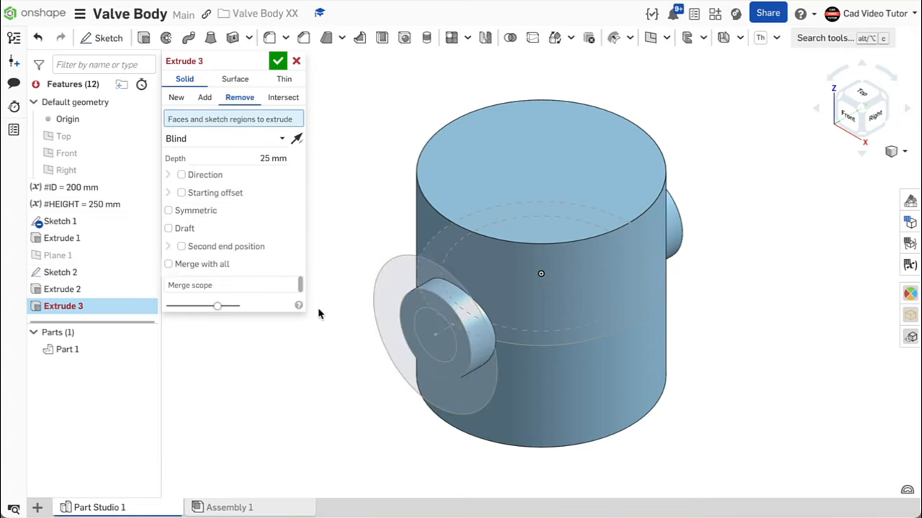
{"action": "left_click", "coordinate": [425, 333]}
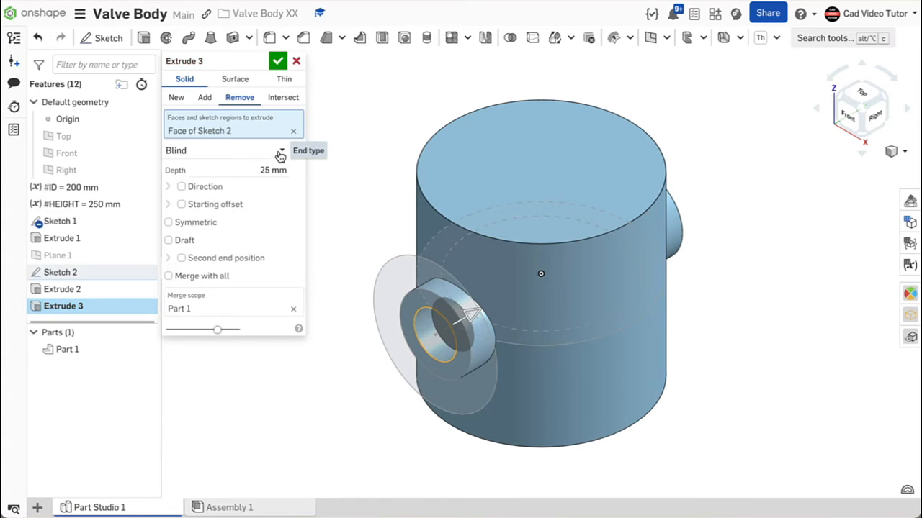
{"action": "left_click", "coordinate": [280, 152]}
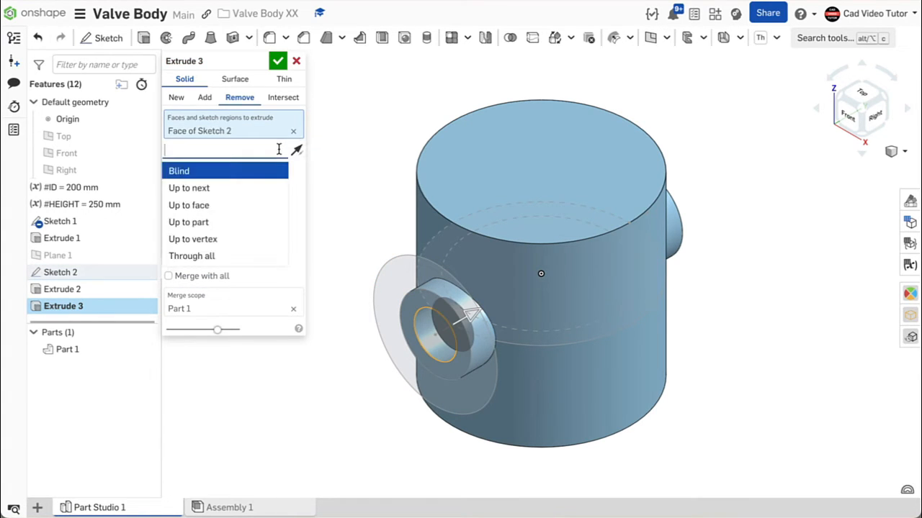
{"action": "left_click", "coordinate": [244, 206]}
- Cut up to the far boss's end face with a 15 mm offset distance and confirm the extrusion
{"action": "right_click_drag", "start_coordinate": [823, 277], "coordinate": [756, 313]}
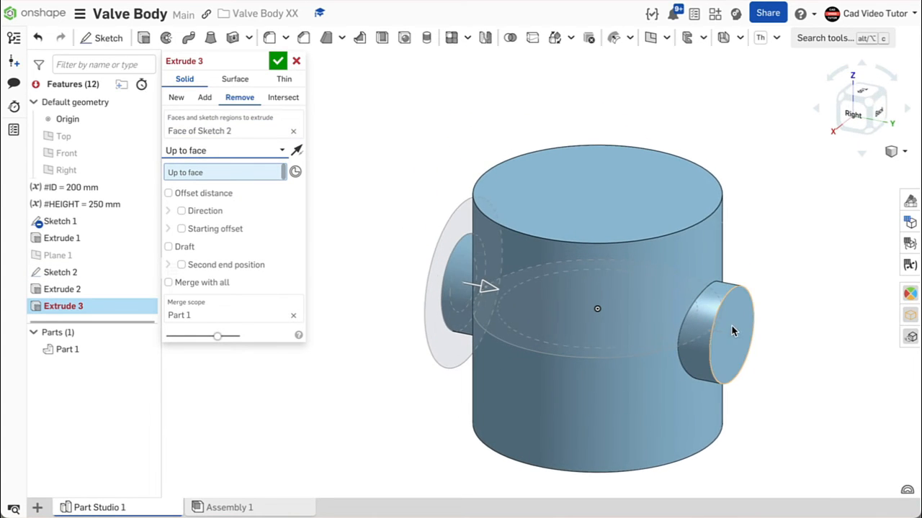
{"action": "left_click", "coordinate": [731, 327]}
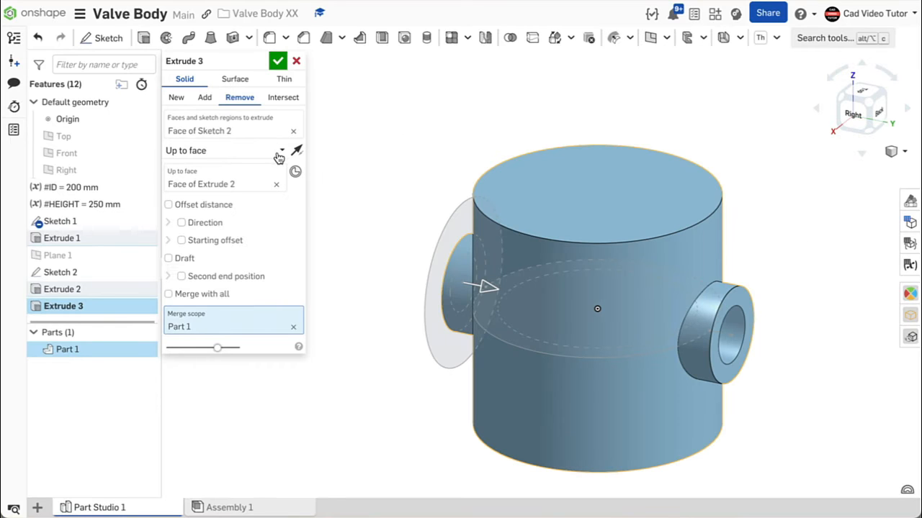
{"action": "left_click", "coordinate": [168, 206]}
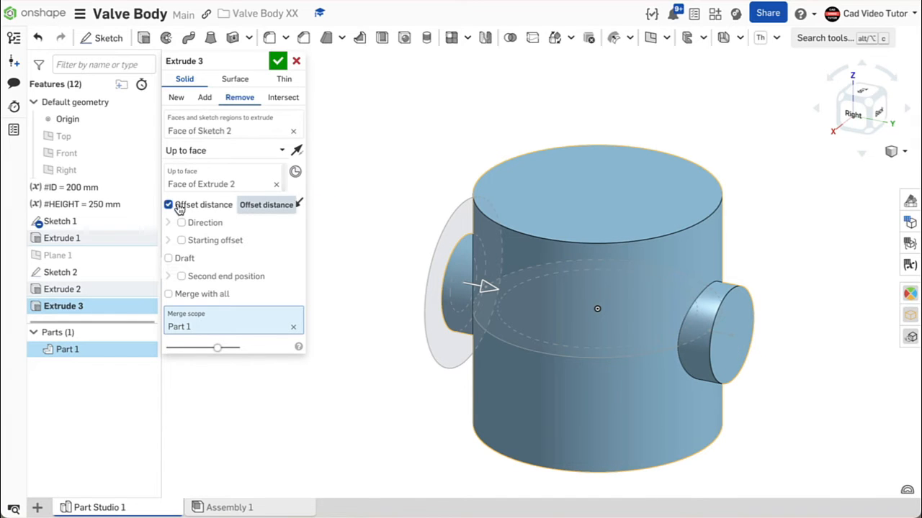
{"action": "left_click", "coordinate": [259, 204]}
{"action": "type", "text": "15"}
{"action": "key", "text": "Return"}
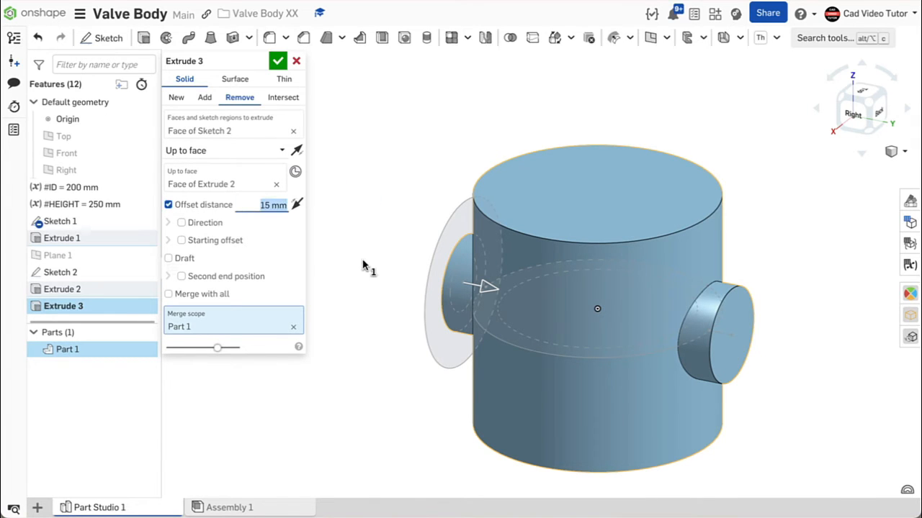
{"action": "right_click_drag", "start_coordinate": [360, 265], "coordinate": [425, 252]}
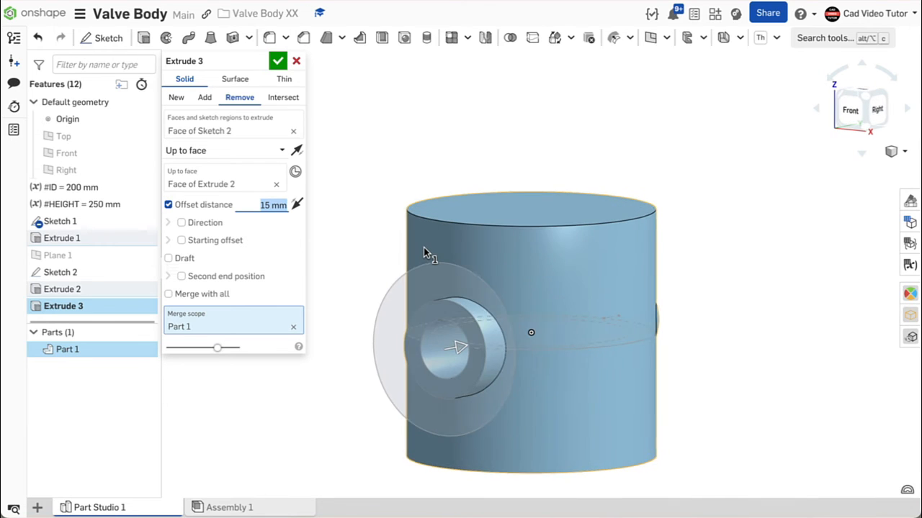
{"action": "left_click", "coordinate": [279, 62]}
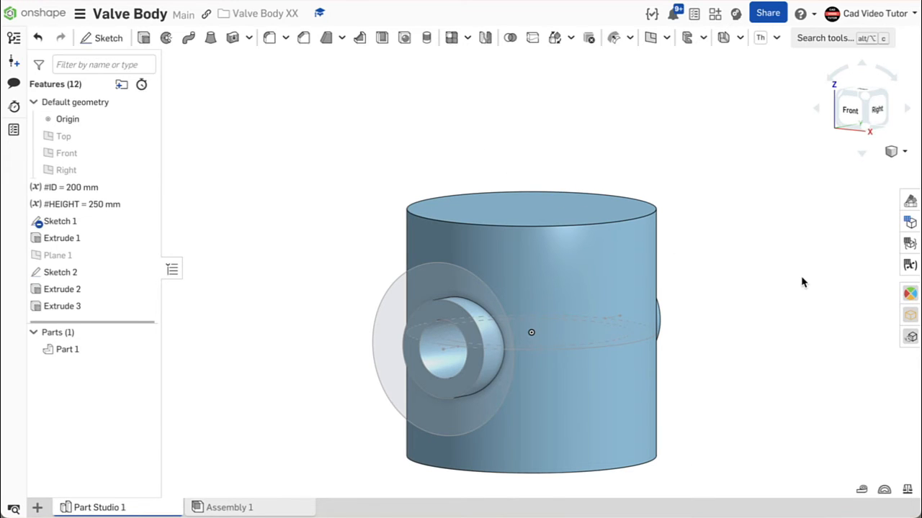
- Create a section view of the part through the Right plane
{"action": "left_click", "coordinate": [894, 153]}
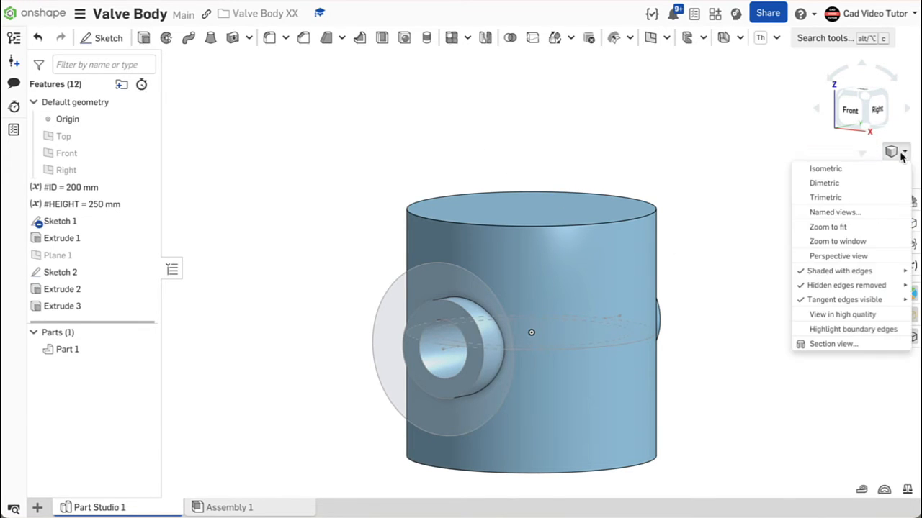
{"action": "left_click", "coordinate": [864, 348]}
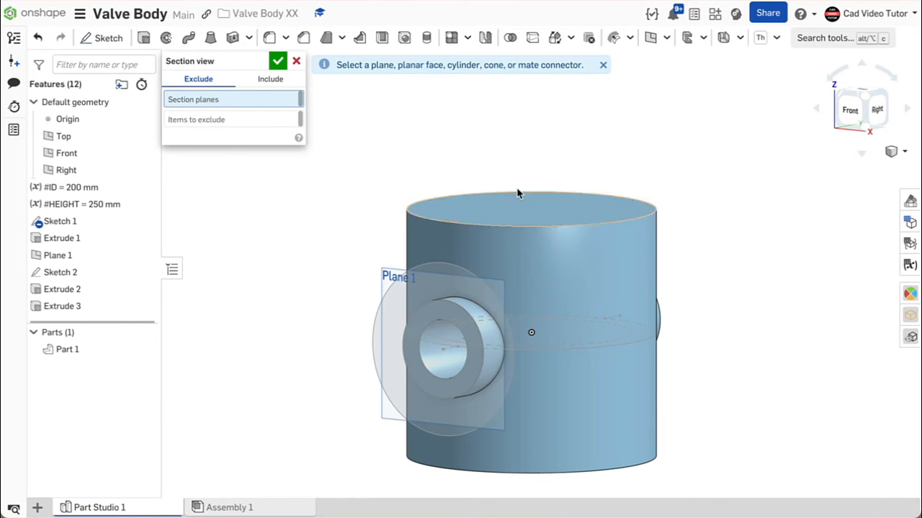
{"action": "left_click", "coordinate": [96, 166]}
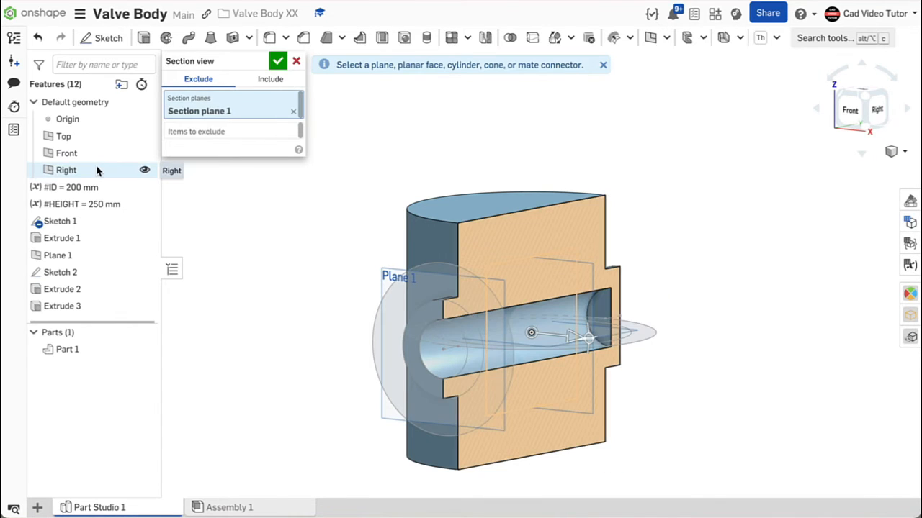
{"action": "right_click_drag", "start_coordinate": [723, 245], "coordinate": [700, 246]}
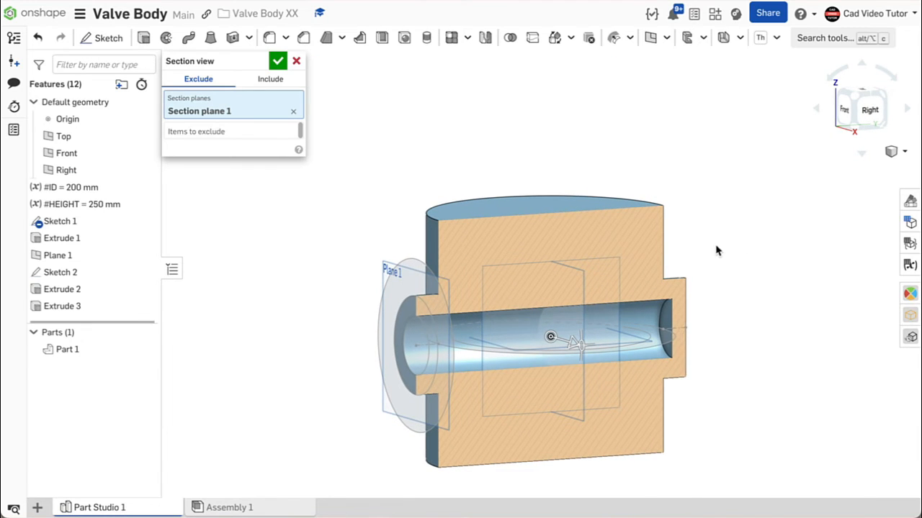
{"action": "left_click", "coordinate": [278, 61]}
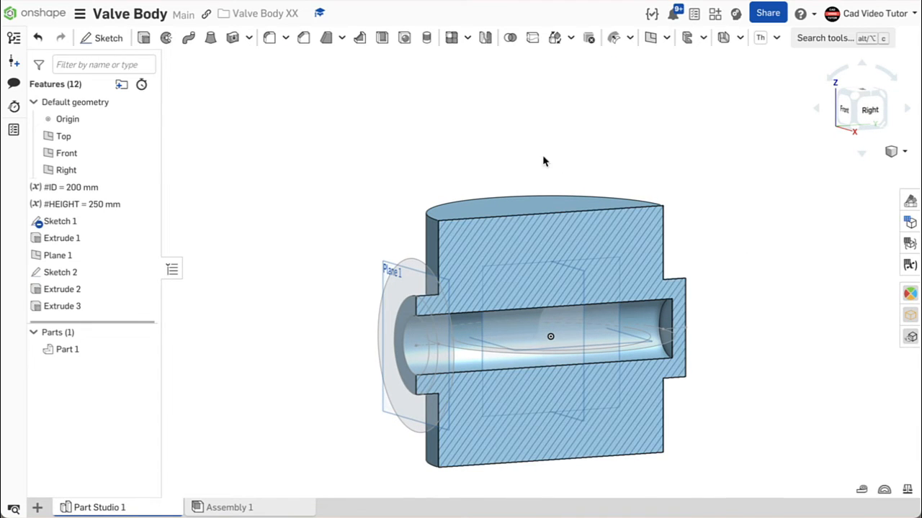
- Measure the distance between the far boss's end face and the end face of the cut bore
{"action": "left_click", "coordinate": [861, 490]}
{"action": "right_click_drag", "start_coordinate": [727, 347], "coordinate": [778, 344]}
{"action": "left_click", "coordinate": [697, 345]}
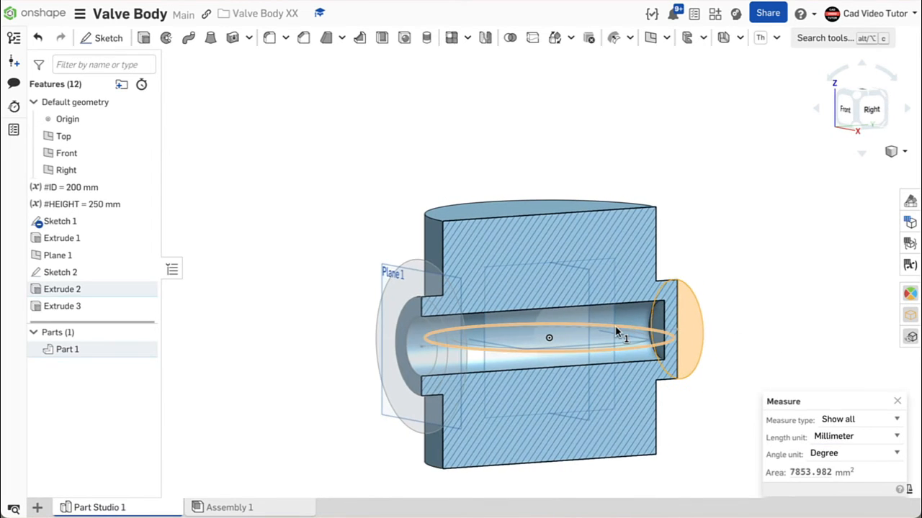
{"action": "left_click", "coordinate": [659, 322]}
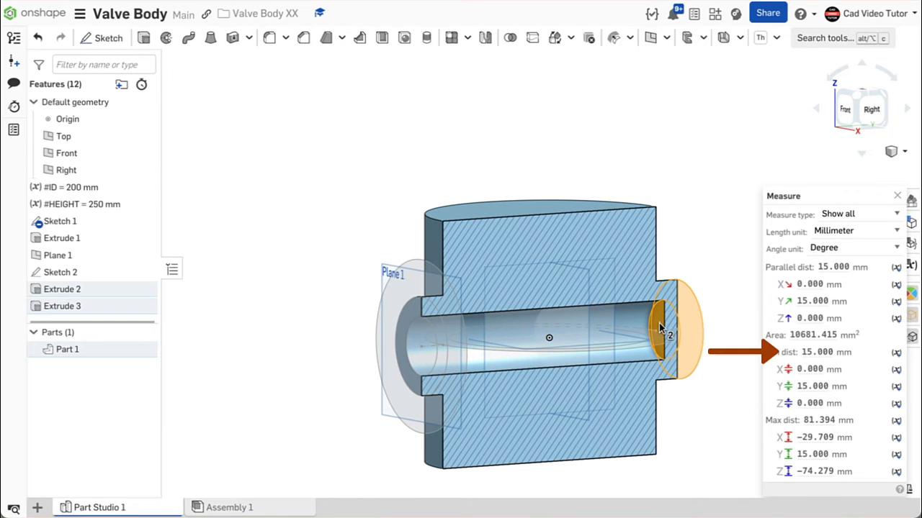
- Clear the measurement, turn off the section view and return to the isometric view
{"action": "left_click", "coordinate": [692, 381]}
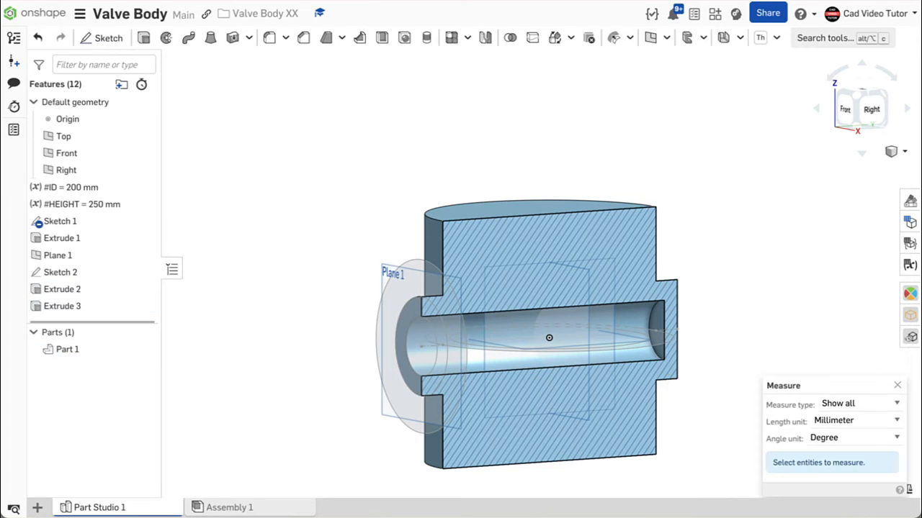
{"action": "right_click", "coordinate": [344, 108]}
{"action": "left_click", "coordinate": [372, 144]}
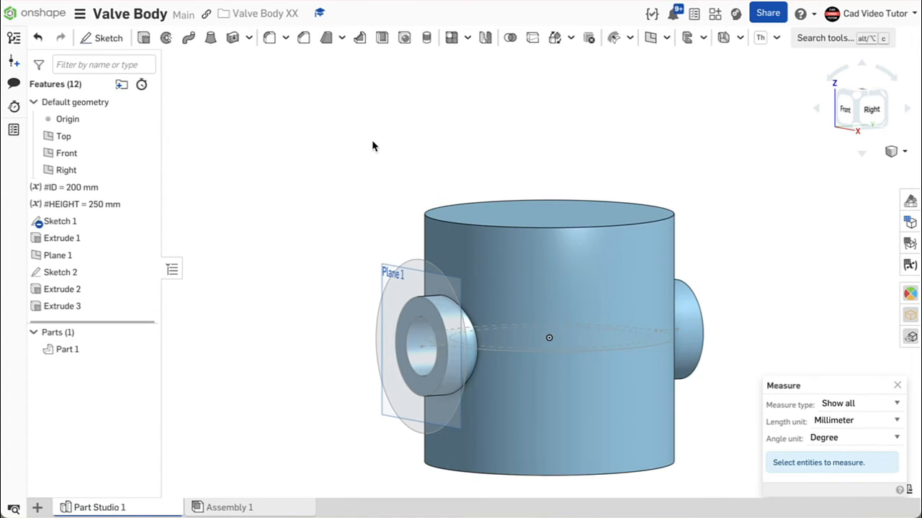
{"action": "right_click", "coordinate": [310, 146]}
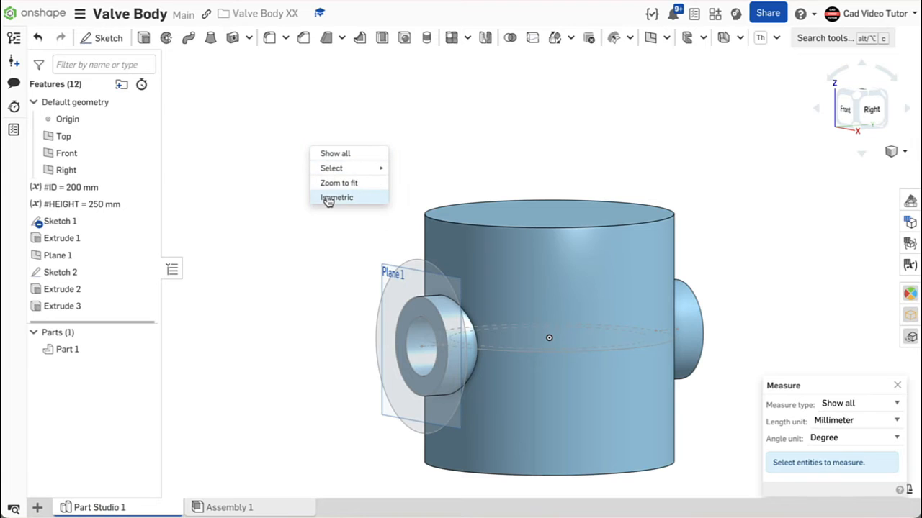
{"action": "left_click", "coordinate": [325, 198]}
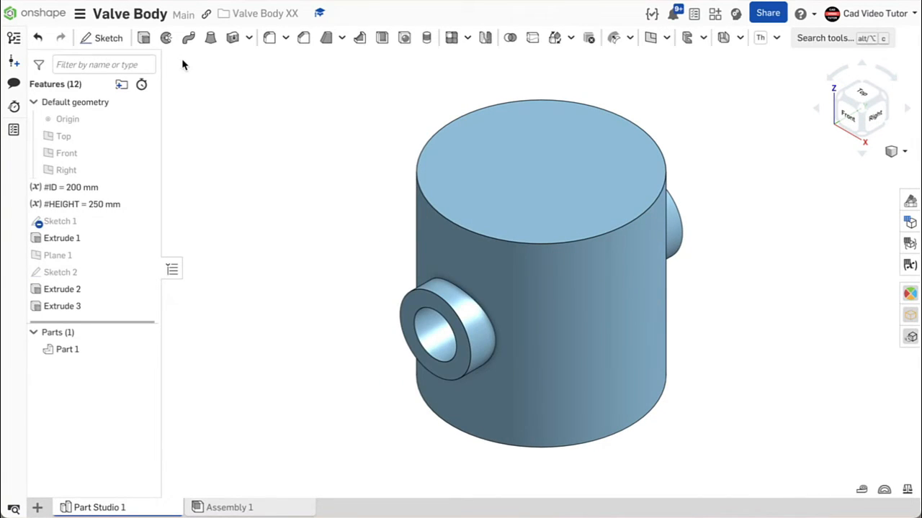
- Add-extrude the outer ring region of Sketch 2 toward the body, up to the next face
{"action": "left_click", "coordinate": [144, 39]}
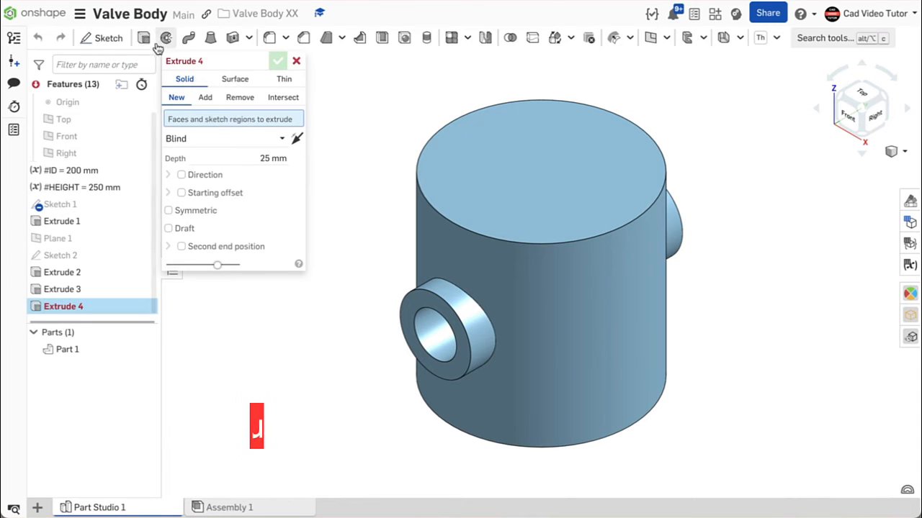
{"action": "left_click", "coordinate": [207, 99]}
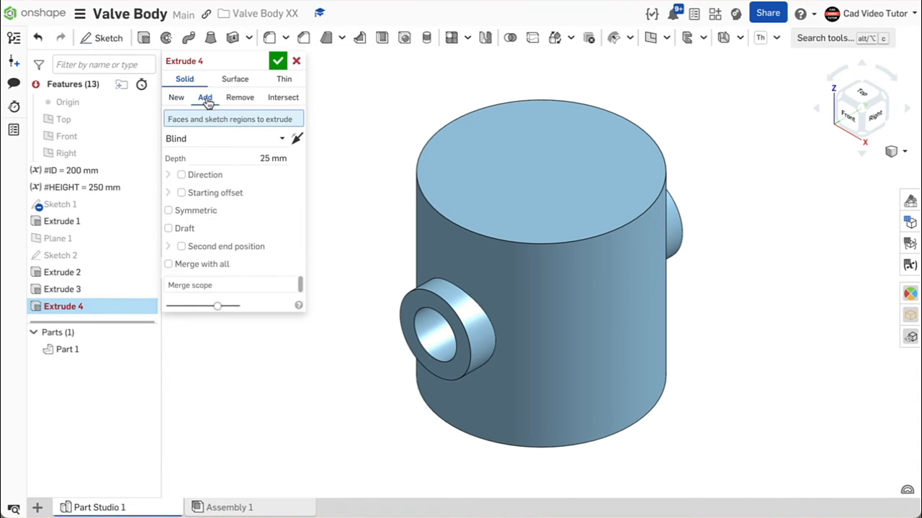
{"action": "mouse_move", "coordinate": [124, 257]}
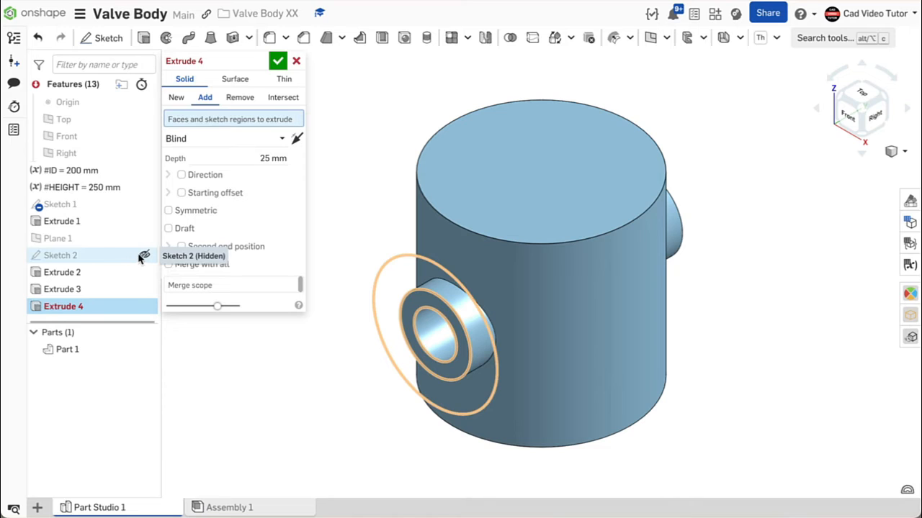
{"action": "left_click", "coordinate": [144, 256]}
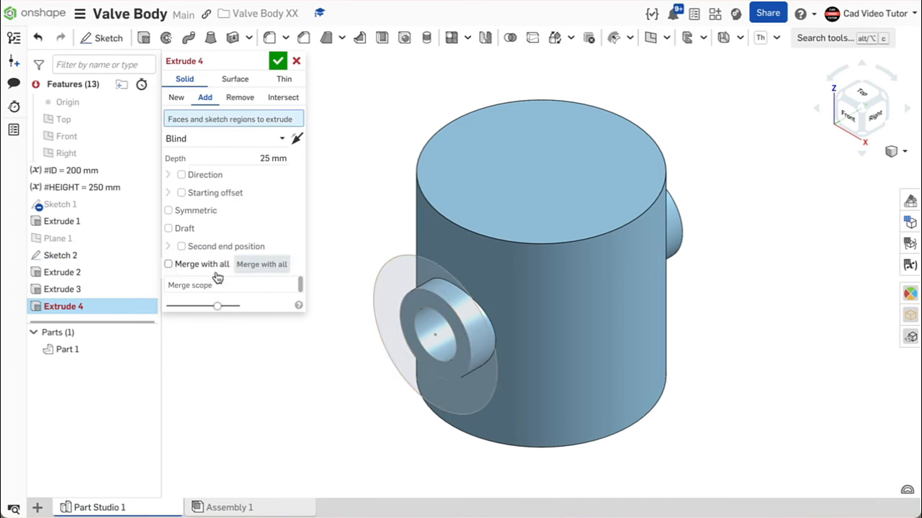
{"action": "left_click", "coordinate": [400, 296]}
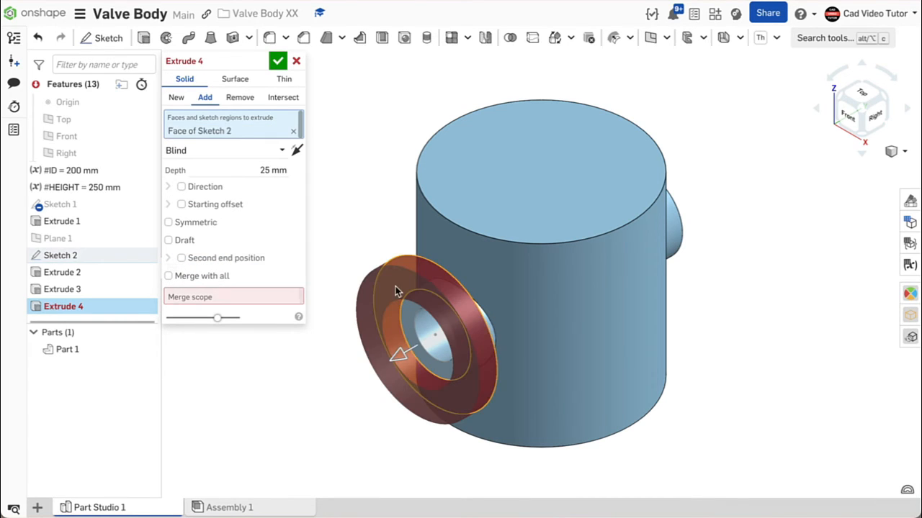
{"action": "left_click", "coordinate": [299, 149]}
{"action": "left_click", "coordinate": [281, 151]}
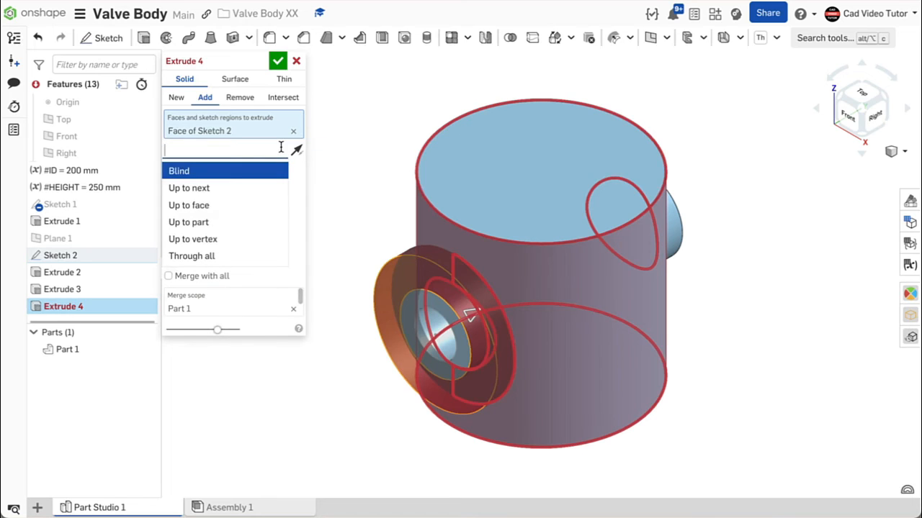
{"action": "left_click", "coordinate": [252, 189]}
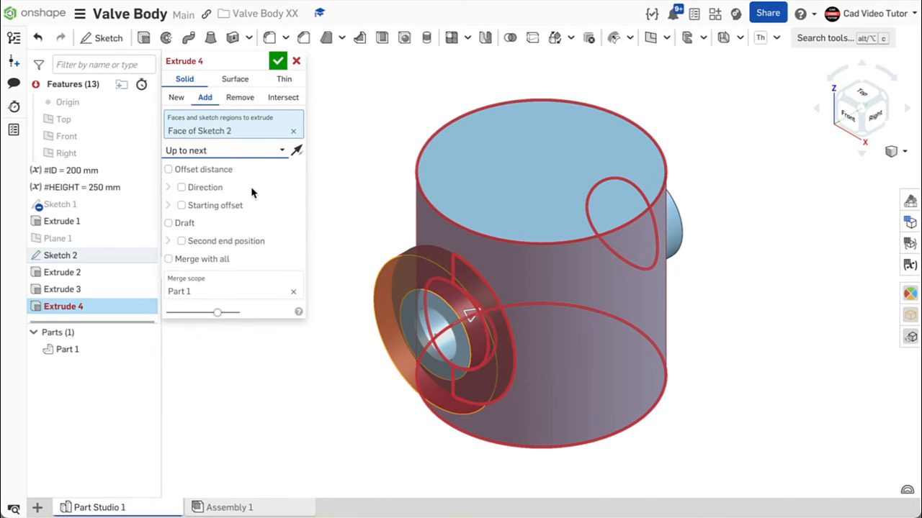
{"action": "mouse_move", "coordinate": [353, 236]}
{"action": "right_mouse_down"}
{"action": "mouse_move", "coordinate": [367, 208]}
{"action": "mouse_move", "coordinate": [391, 208]}
{"action": "mouse_move", "coordinate": [348, 229]}
{"action": "right_mouse_up"}
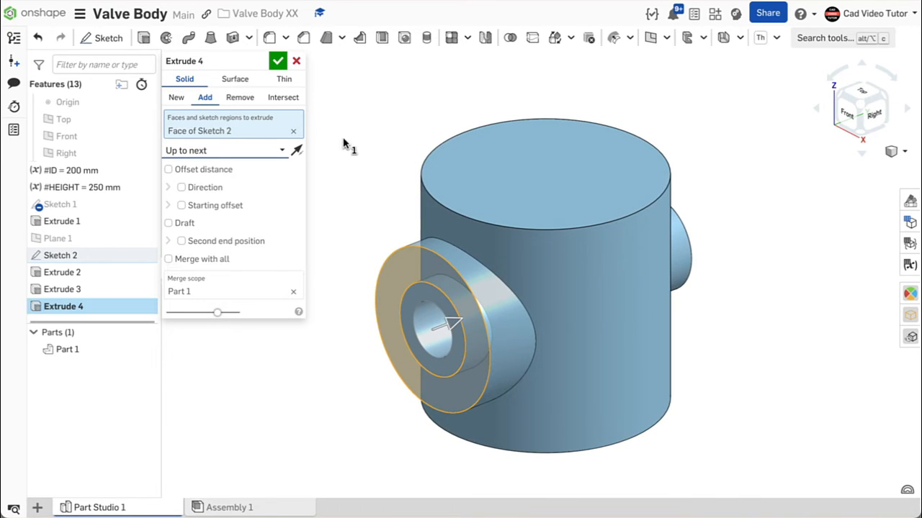
{"action": "left_click", "coordinate": [278, 62]}
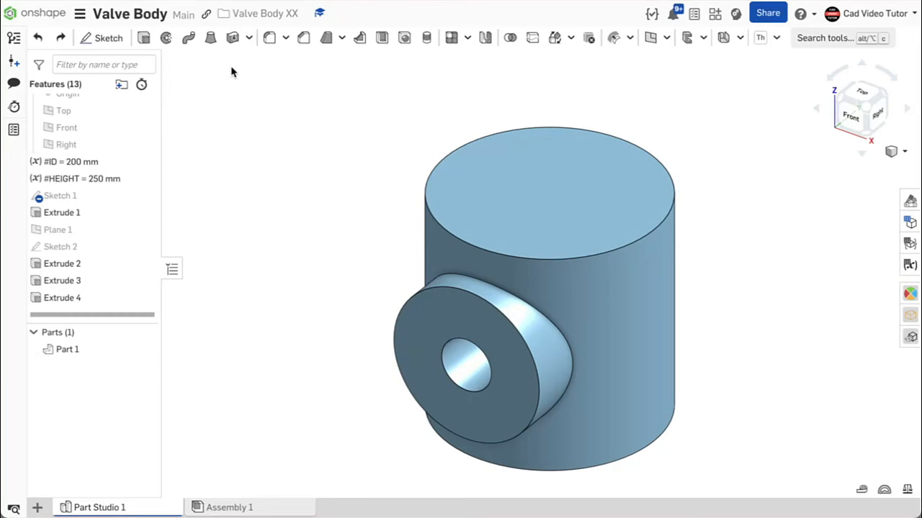
- Cut a counterbore into the near boss from the middle circle region of Sketch 2 with a Remove extrusion
{"action": "left_click", "coordinate": [143, 39]}
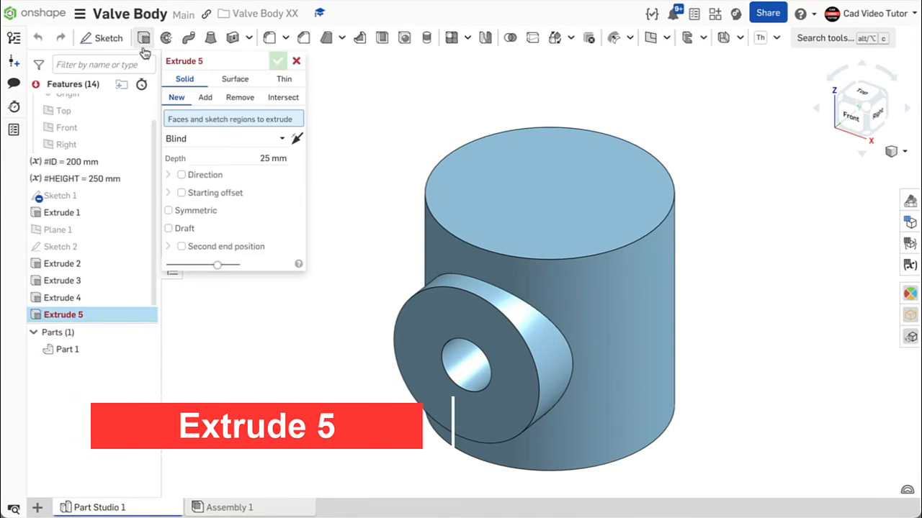
{"action": "left_click", "coordinate": [239, 97]}
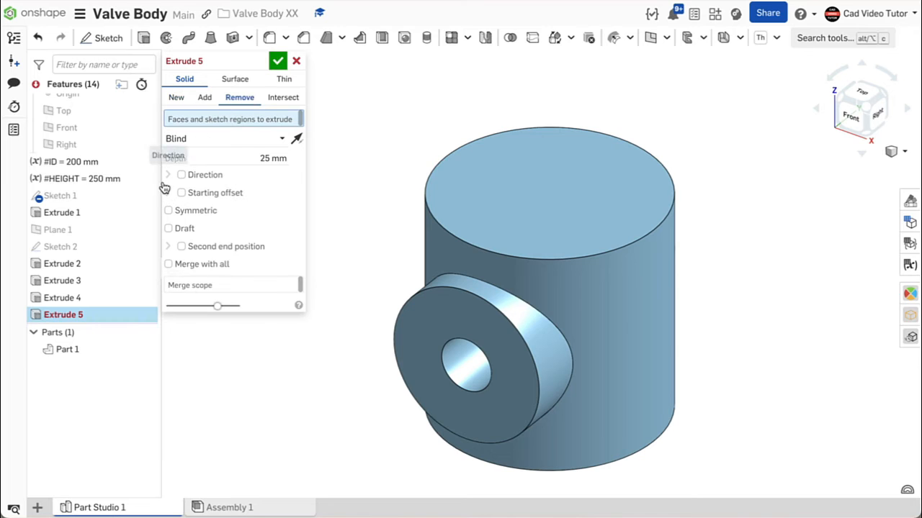
{"action": "left_click", "coordinate": [144, 247]}
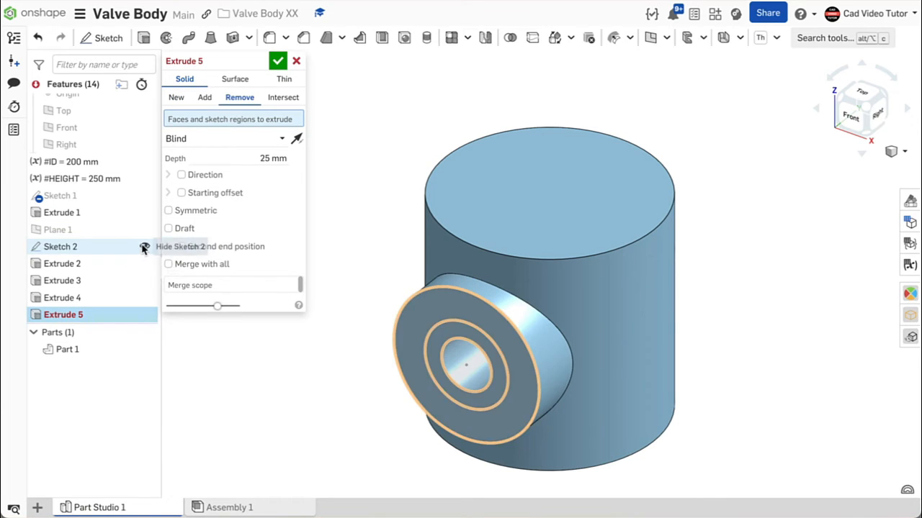
{"action": "left_click", "coordinate": [448, 329]}
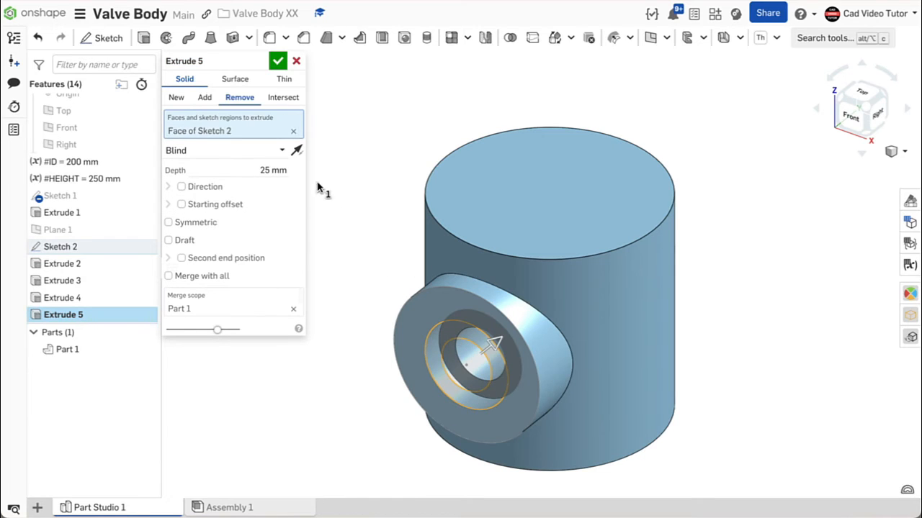
{"action": "left_click", "coordinate": [258, 168]}
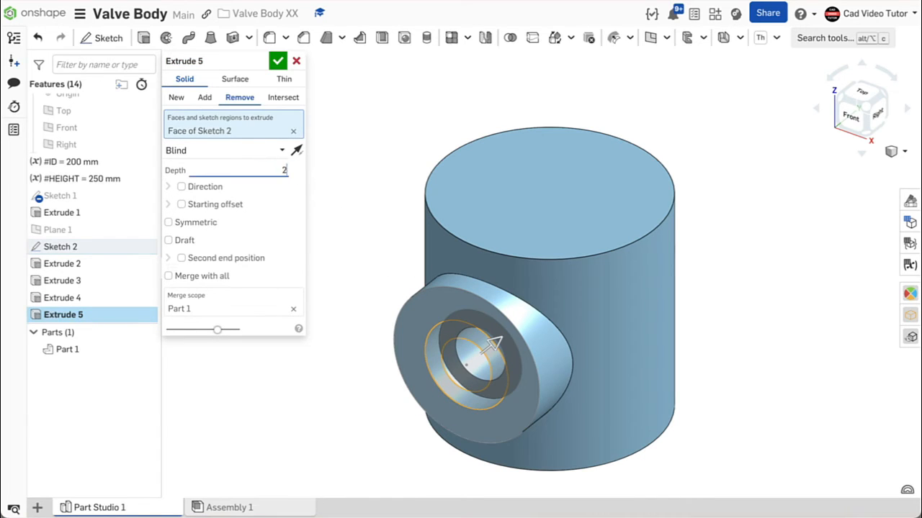
{"action": "left_click", "coordinate": [278, 60]}
{"action": "mouse_move", "coordinate": [320, 161]}
{"action": "right_mouse_down"}
{"action": "mouse_move", "coordinate": [324, 143]}
{"action": "mouse_move", "coordinate": [342, 143]}
{"action": "mouse_move", "coordinate": [310, 151]}
{"action": "right_mouse_up"}
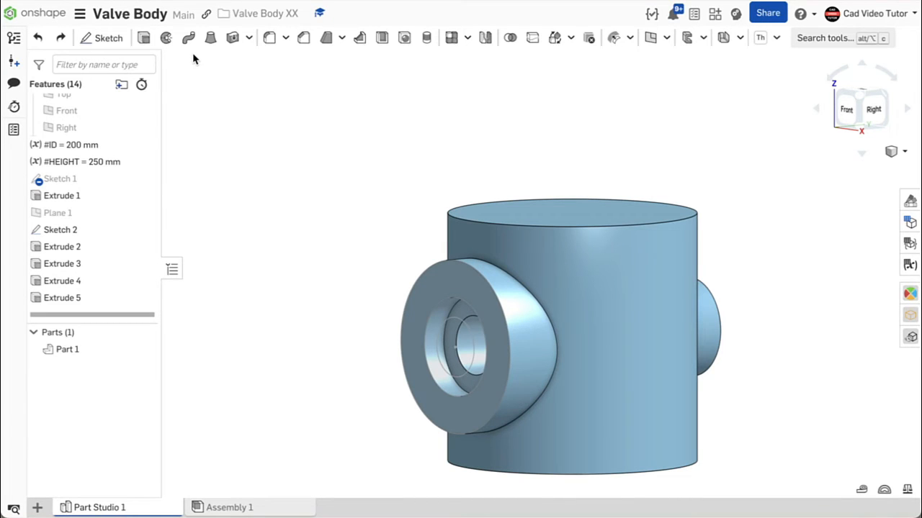
- Remove-extrude the inner circle of Sketch 1 through all, symmetric, with Part 1 as the merge scope
{"action": "left_click", "coordinate": [143, 40]}
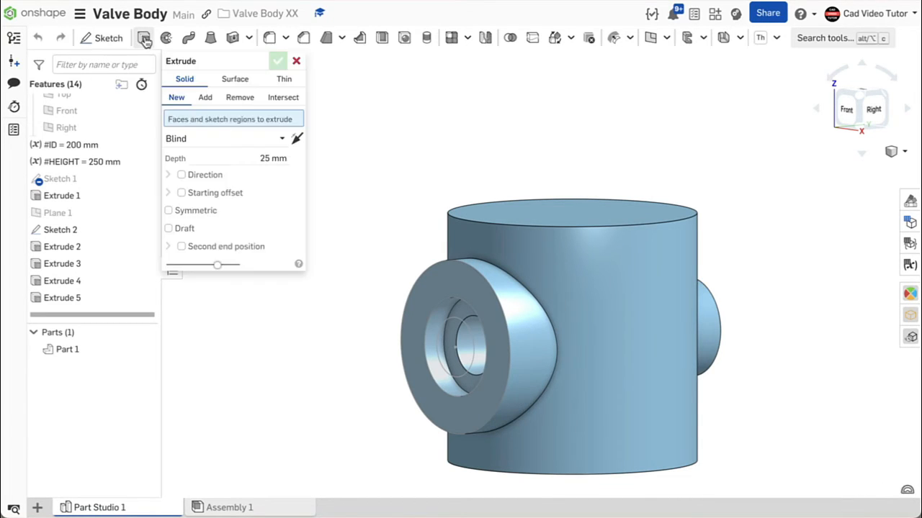
{"action": "left_click", "coordinate": [241, 100]}
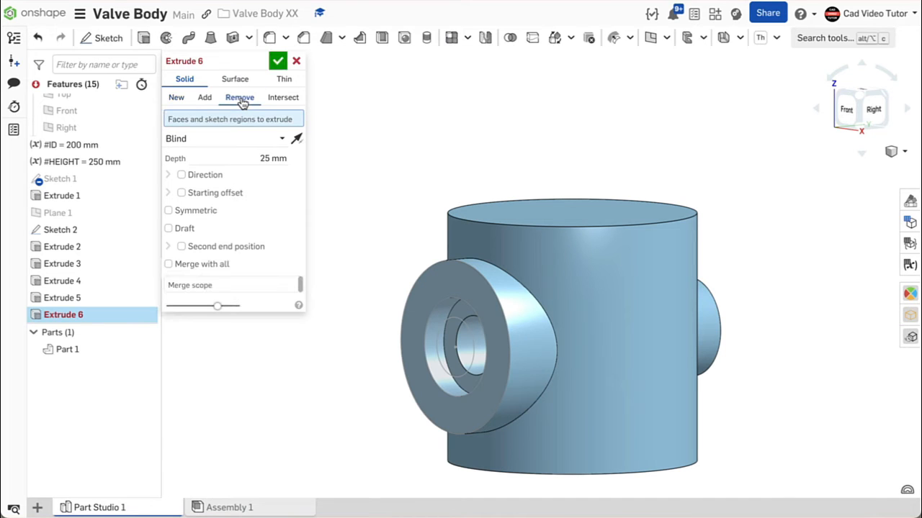
{"action": "left_click", "coordinate": [144, 179]}
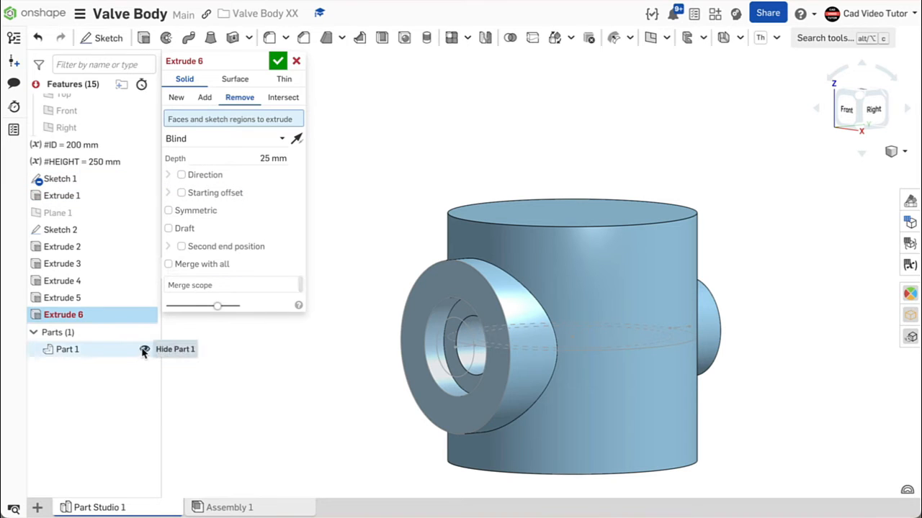
{"action": "left_click", "coordinate": [143, 350]}
{"action": "right_click_drag", "start_coordinate": [531, 197], "coordinate": [534, 214]}
{"action": "left_click", "coordinate": [525, 292]}
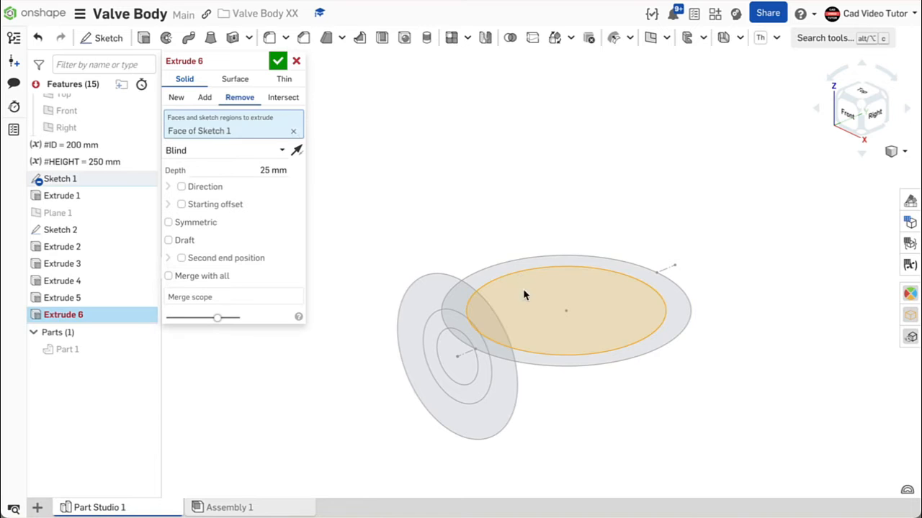
{"action": "left_click", "coordinate": [242, 150]}
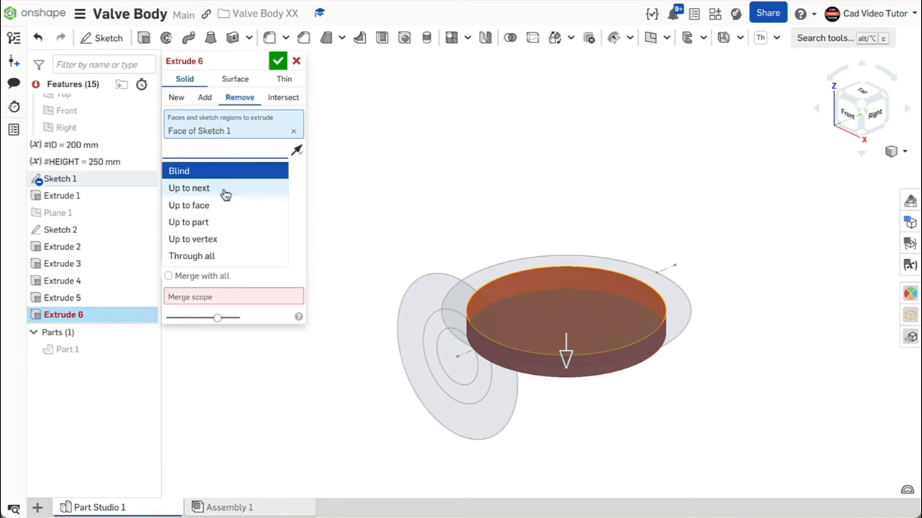
{"action": "left_click", "coordinate": [216, 259]}
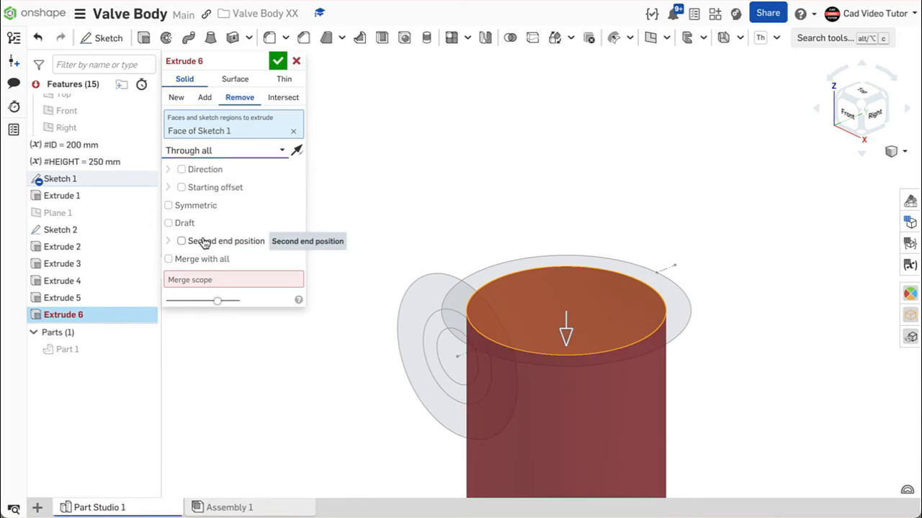
{"action": "left_click", "coordinate": [170, 207]}
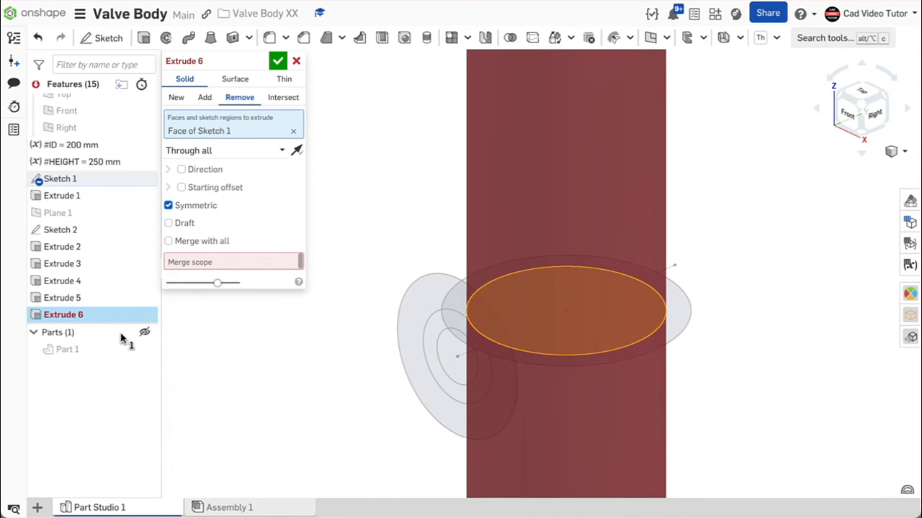
{"action": "left_click", "coordinate": [143, 350]}
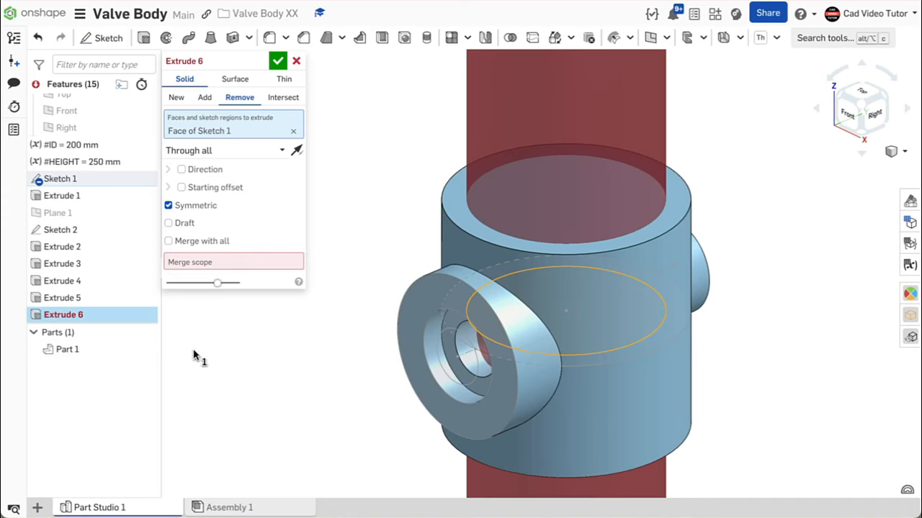
{"action": "left_click", "coordinate": [236, 262]}
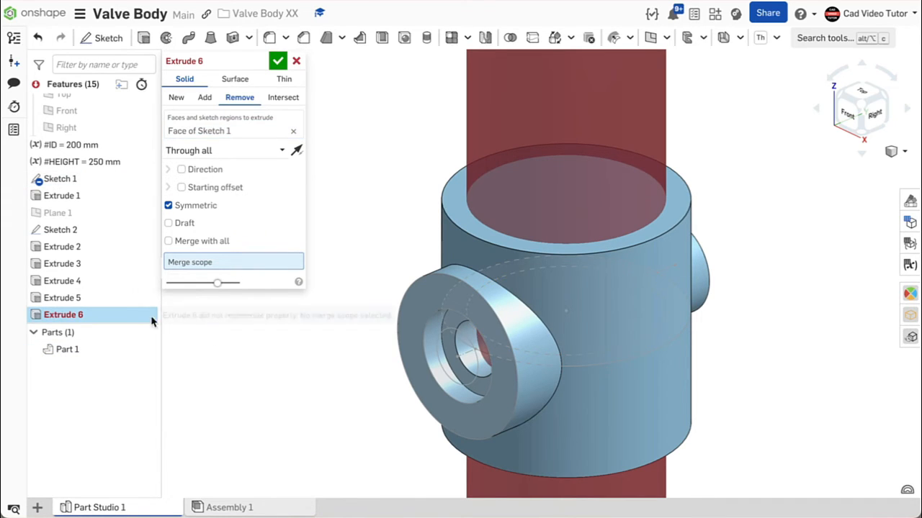
{"action": "left_click", "coordinate": [105, 350]}
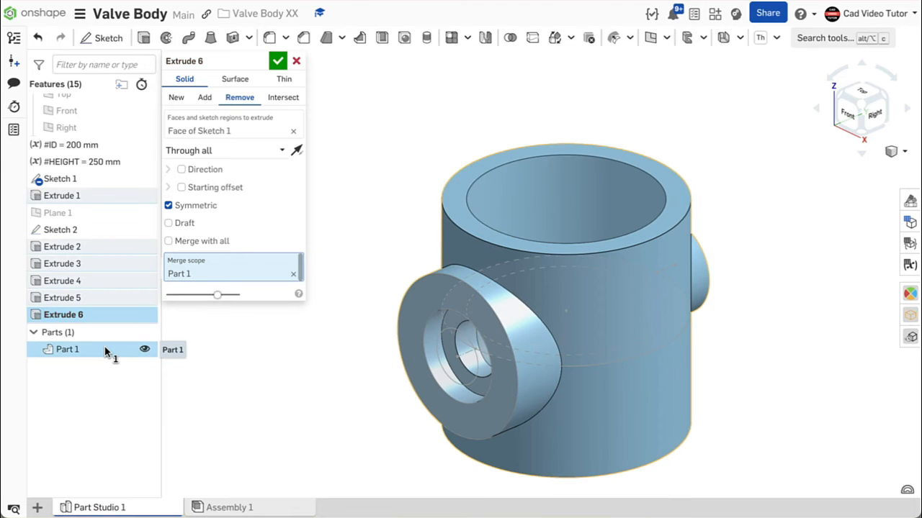
{"action": "left_click", "coordinate": [278, 60]}
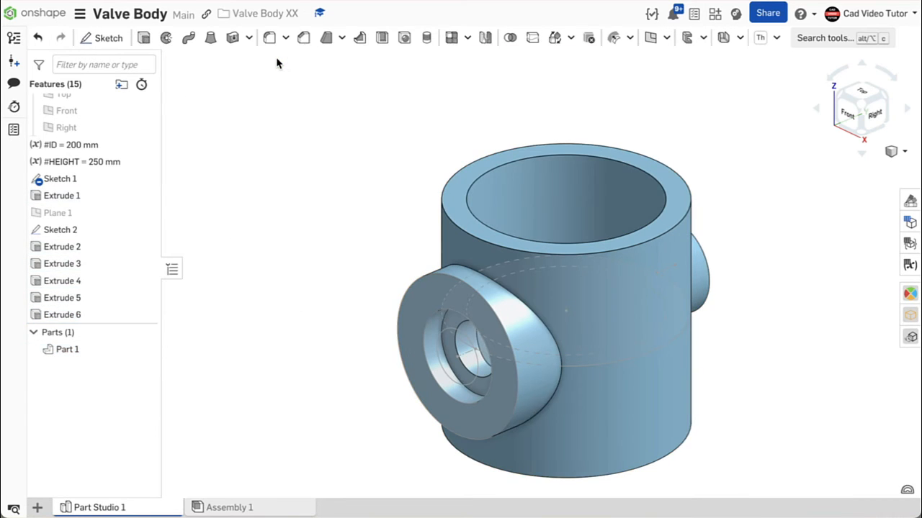
- Start a sketch on the body's top face and draw a vertical construction line 60 mm long outward from the inner bore edge
{"action": "mouse_move", "coordinate": [330, 85]}
{"action": "right_mouse_down"}
{"action": "mouse_move", "coordinate": [334, 128]}
{"action": "mouse_move", "coordinate": [332, 97]}
{"action": "right_mouse_up"}
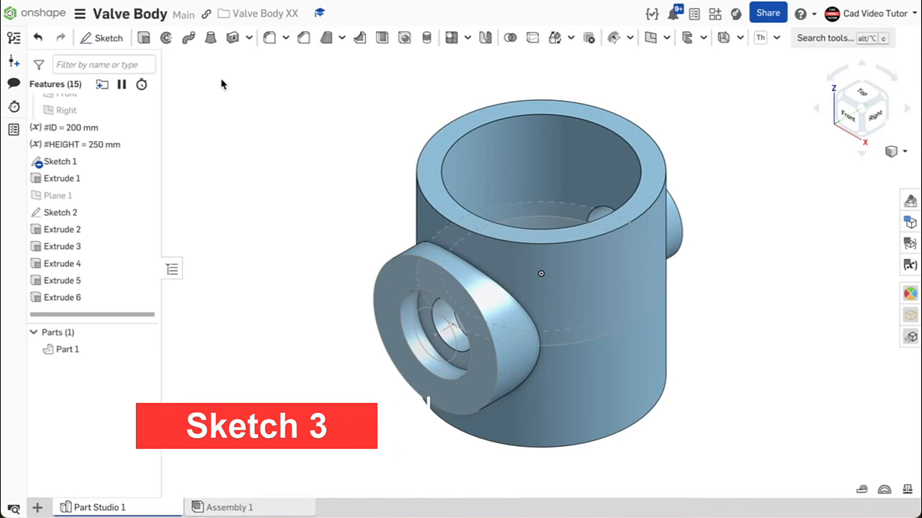
{"action": "left_click", "coordinate": [108, 38]}
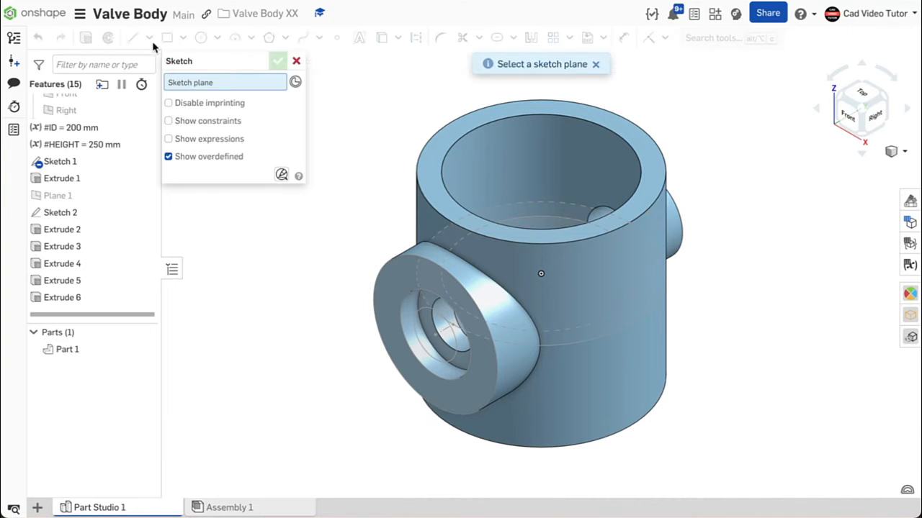
{"action": "left_click", "coordinate": [494, 114]}
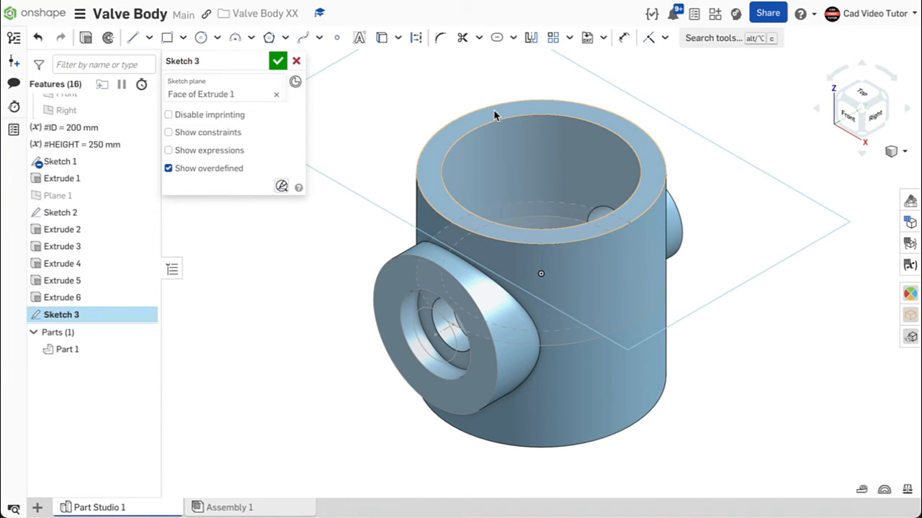
{"action": "key", "text": "n"}
{"action": "left_click", "coordinate": [132, 37]}
{"action": "left_click", "coordinate": [416, 37]}
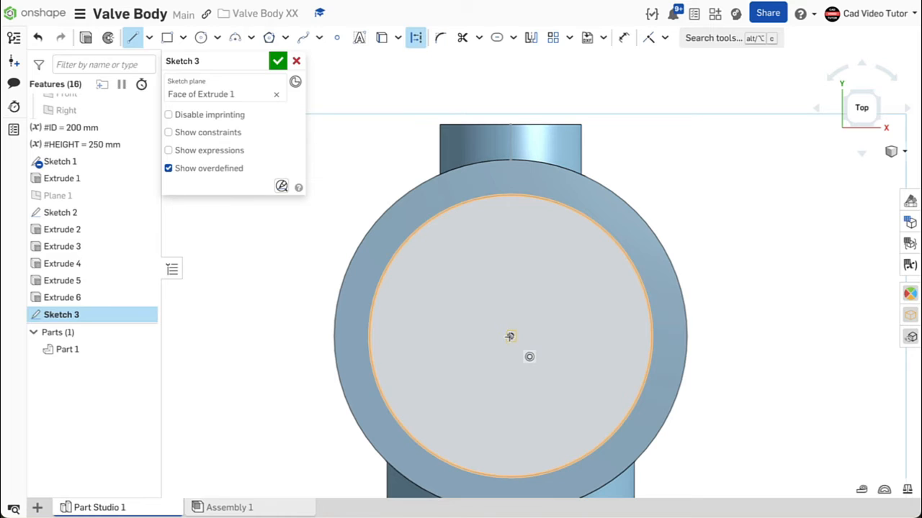
{"action": "left_click", "coordinate": [510, 194]}
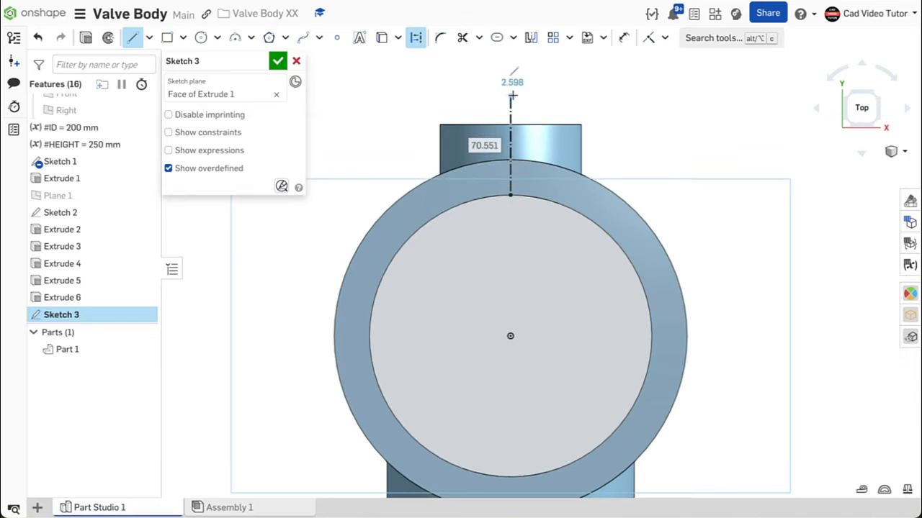
{"action": "type", "text": "6"}
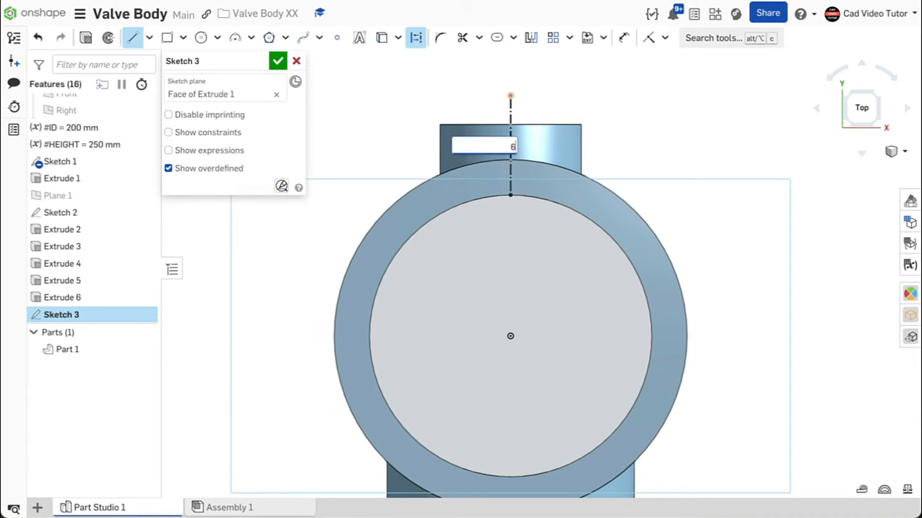
{"action": "type", "text": "0"}
{"action": "key", "text": "Return"}
- Sketch a slot along the construction line and set its width to 60 mm
{"action": "left_click", "coordinate": [512, 38]}
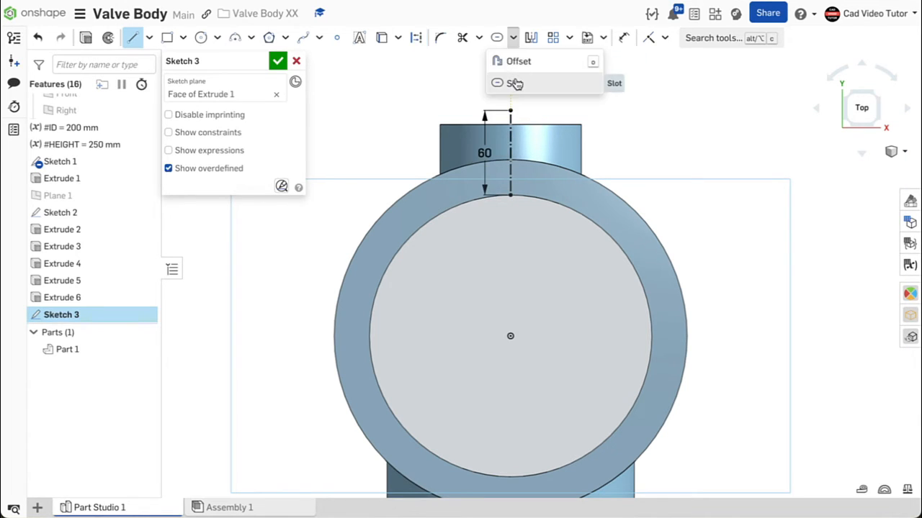
{"action": "left_click", "coordinate": [514, 81]}
{"action": "left_click", "coordinate": [510, 137]}
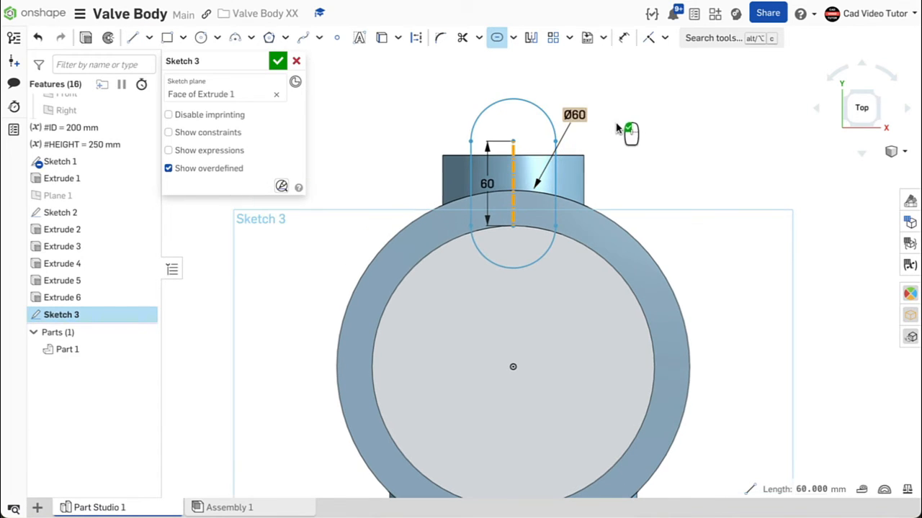
{"action": "double_click", "coordinate": [574, 114]}
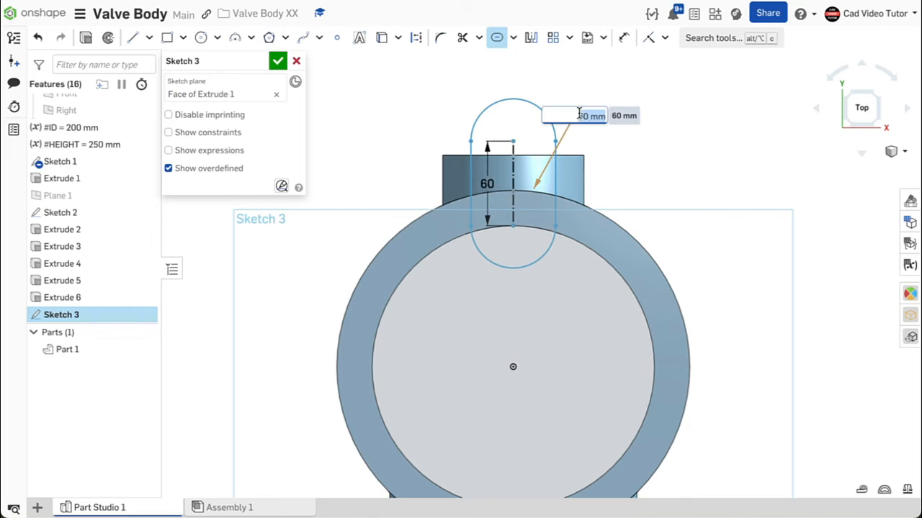
{"action": "type", "text": "60"}
{"action": "key", "text": "Return"}
{"action": "left_click", "coordinate": [612, 118]}
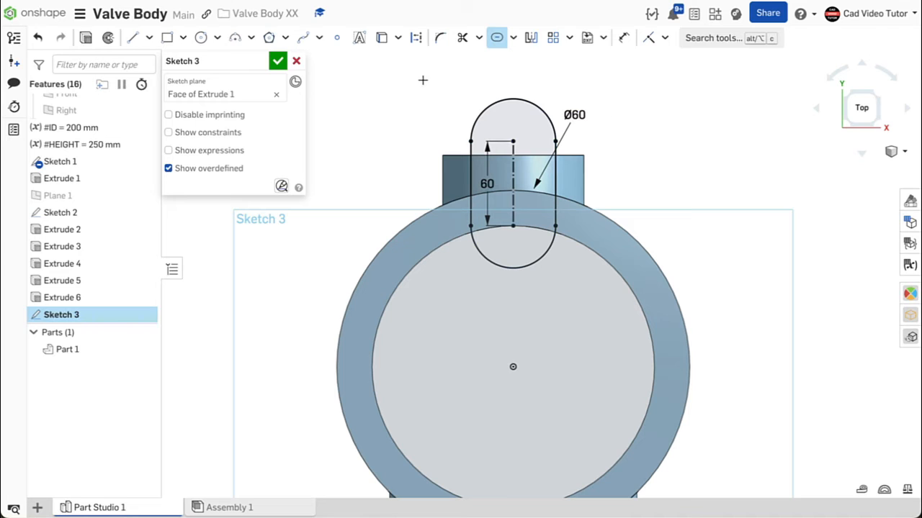
- Draw a 25 mm circle centred on the line's outer end, close the sketch and return to the isometric view
{"action": "left_click", "coordinate": [204, 40]}
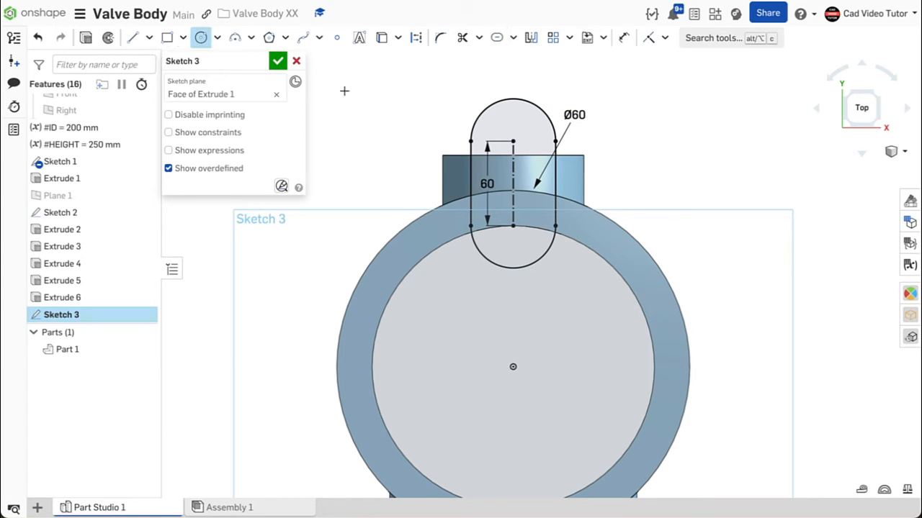
{"action": "left_click", "coordinate": [512, 141]}
{"action": "left_click", "coordinate": [528, 127]}
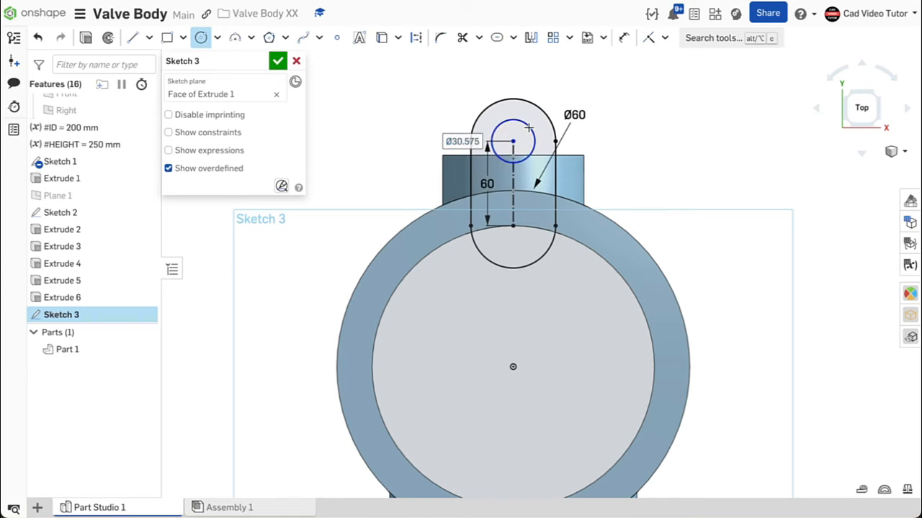
{"action": "type", "text": "25"}
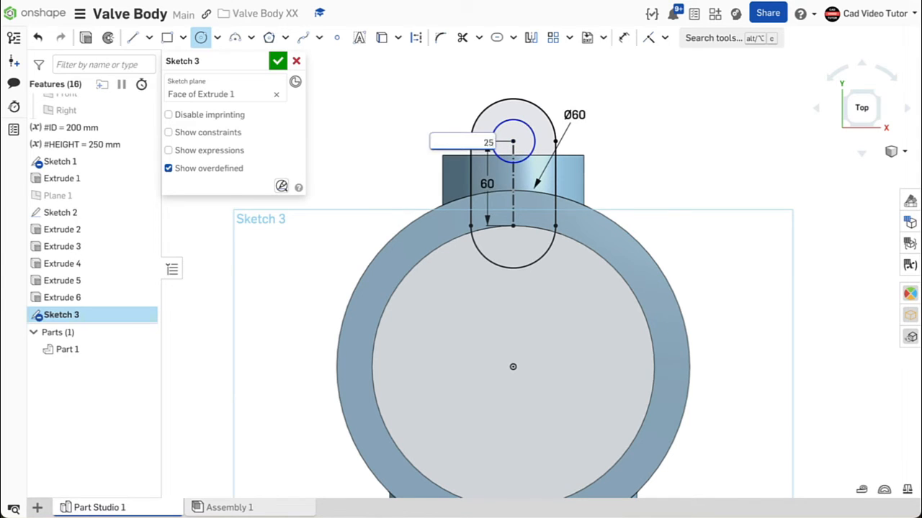
{"action": "key", "text": "Return"}
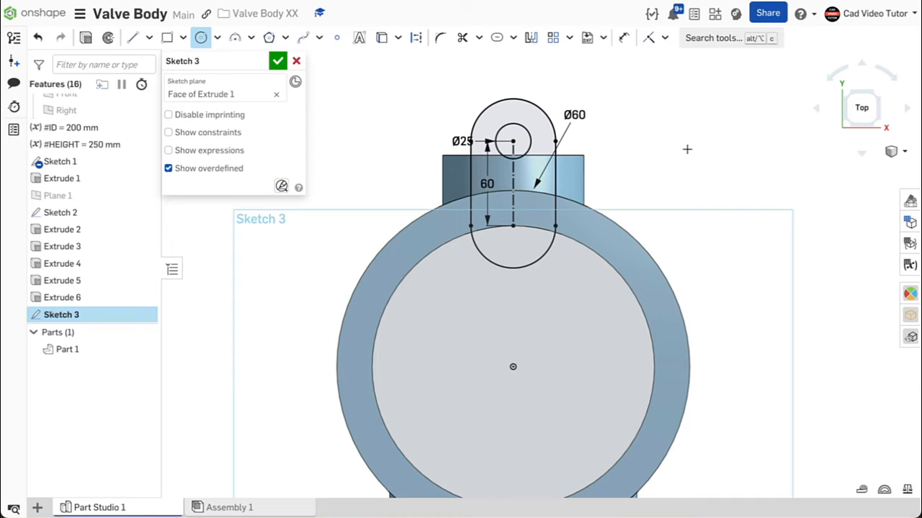
{"action": "left_click", "coordinate": [279, 61]}
{"action": "right_click", "coordinate": [294, 118]}
{"action": "left_click", "coordinate": [319, 173]}
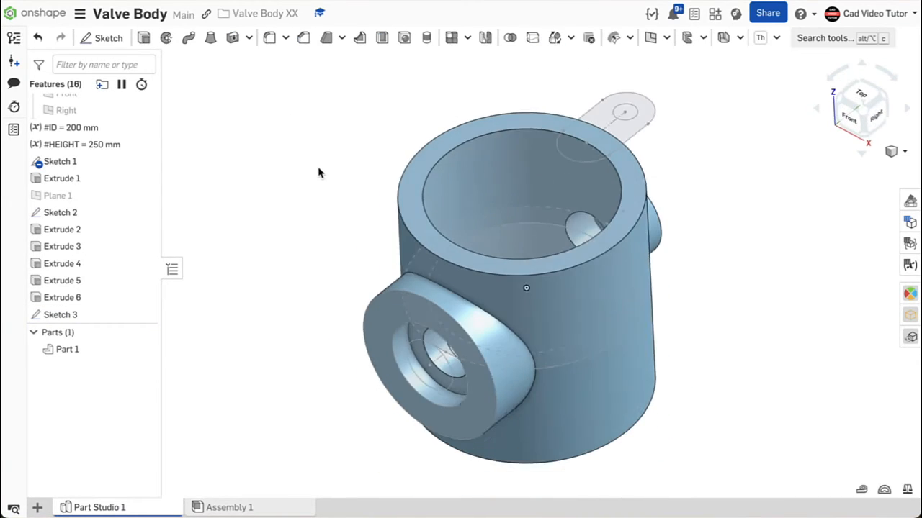
- Add-extrude the lug region of Sketch 3 downward 15 mm into Part 1, then return to the isometric view
{"action": "left_click", "coordinate": [144, 39]}
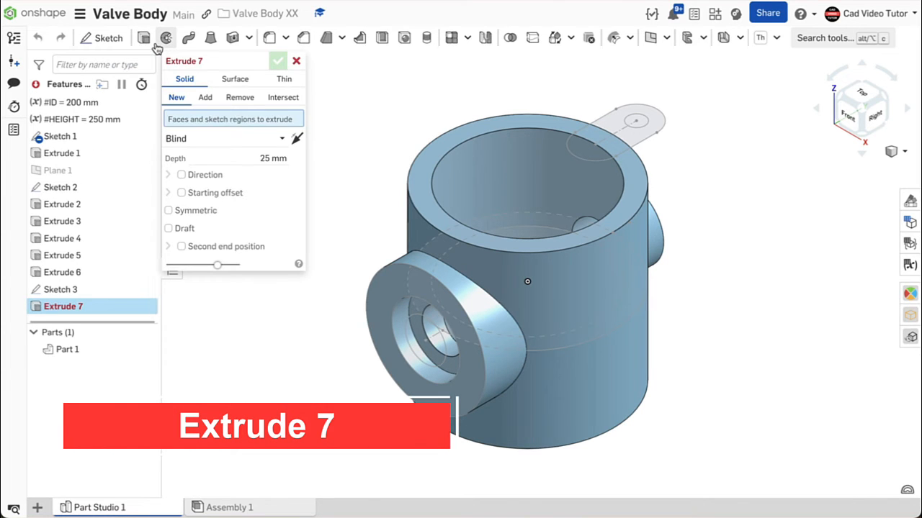
{"action": "left_click", "coordinate": [206, 97]}
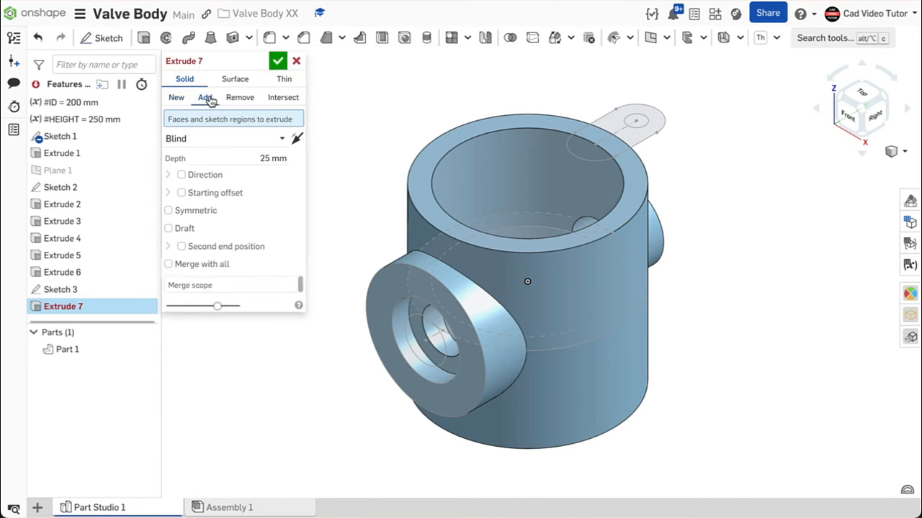
{"action": "left_click", "coordinate": [612, 121]}
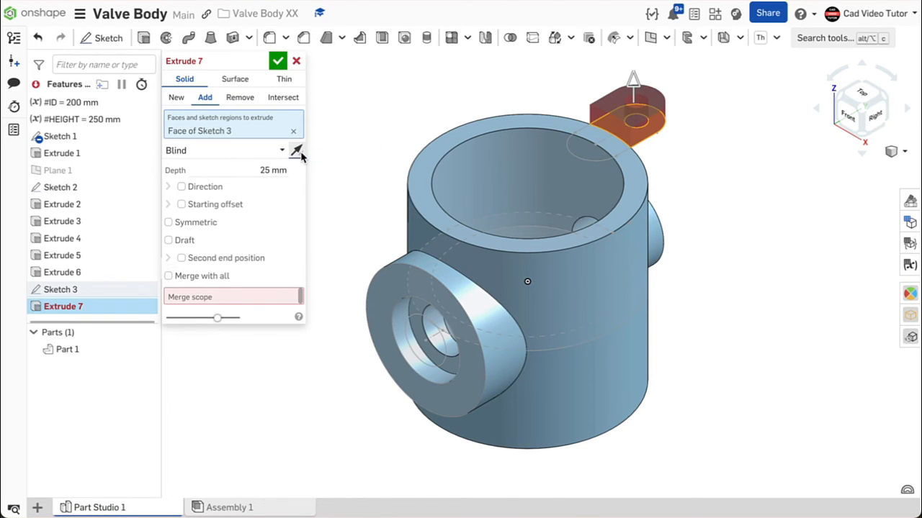
{"action": "left_click", "coordinate": [298, 152]}
{"action": "left_click", "coordinate": [253, 169]}
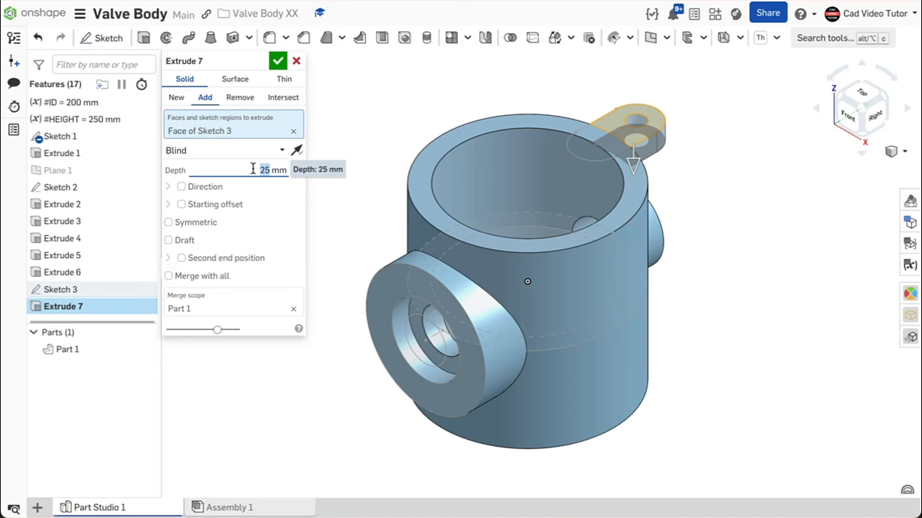
{"action": "type", "text": "15"}
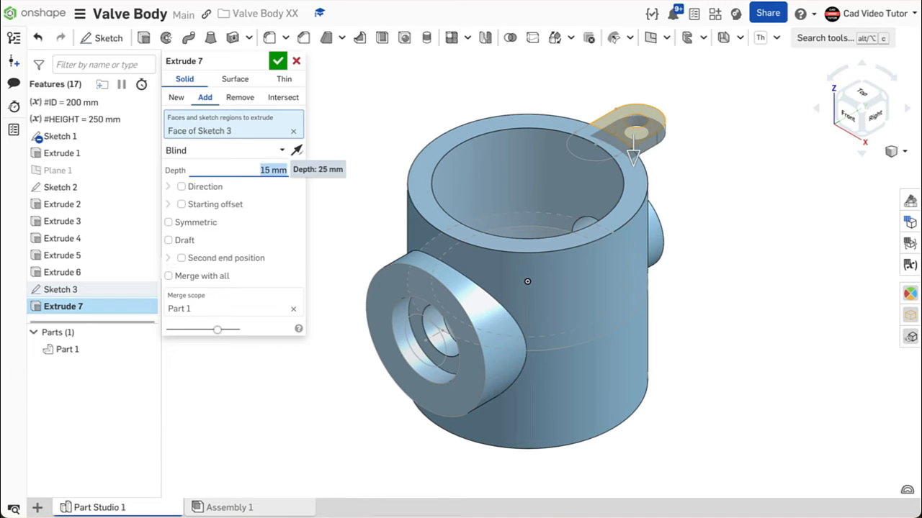
{"action": "key", "text": "Return"}
{"action": "middle_click_drag", "start_coordinate": [719, 199], "coordinate": [698, 202]}
{"action": "right_click_drag", "start_coordinate": [697, 202], "coordinate": [658, 175]}
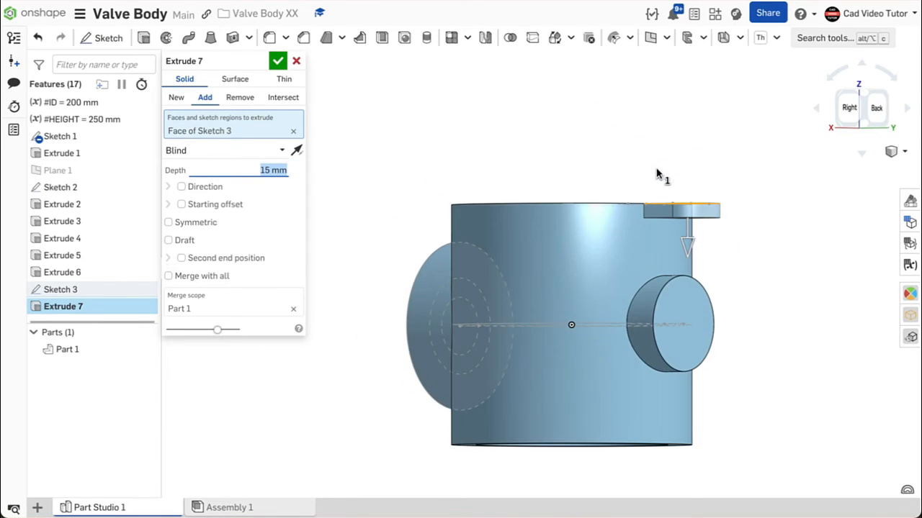
{"action": "left_click", "coordinate": [278, 61]}
{"action": "key", "text": "shift+7"}
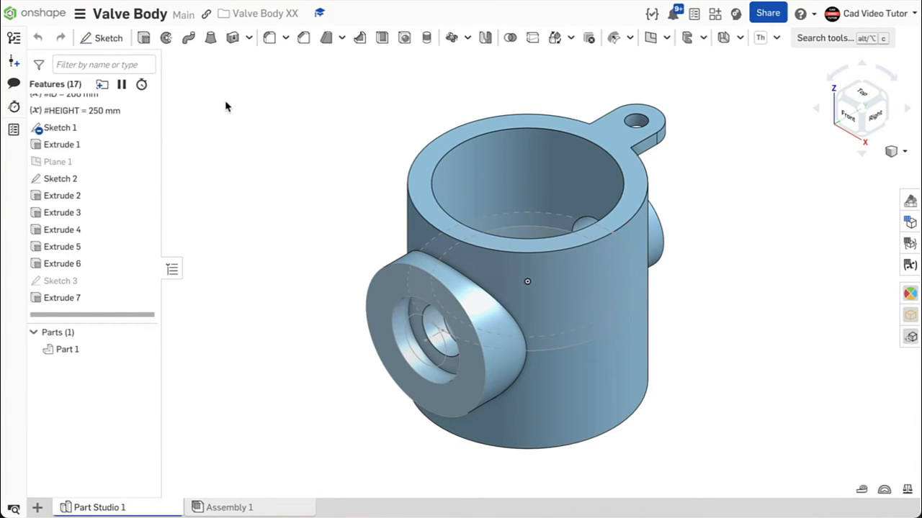
- Create a circular feature pattern of Extrude 7 about the body's bore face with 3 instances and Reapply features on
{"action": "left_click", "coordinate": [467, 38]}
{"action": "left_click", "coordinate": [460, 82]}
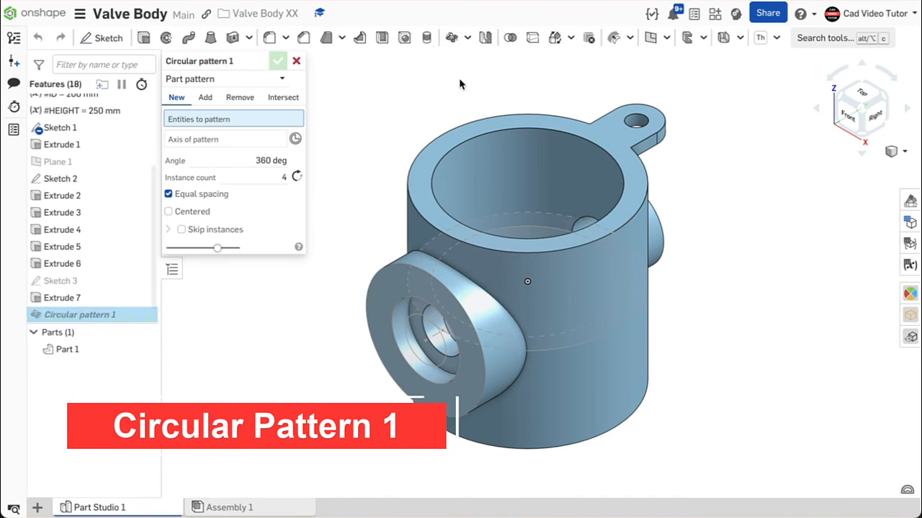
{"action": "left_click", "coordinate": [282, 81]}
{"action": "left_click", "coordinate": [240, 118]}
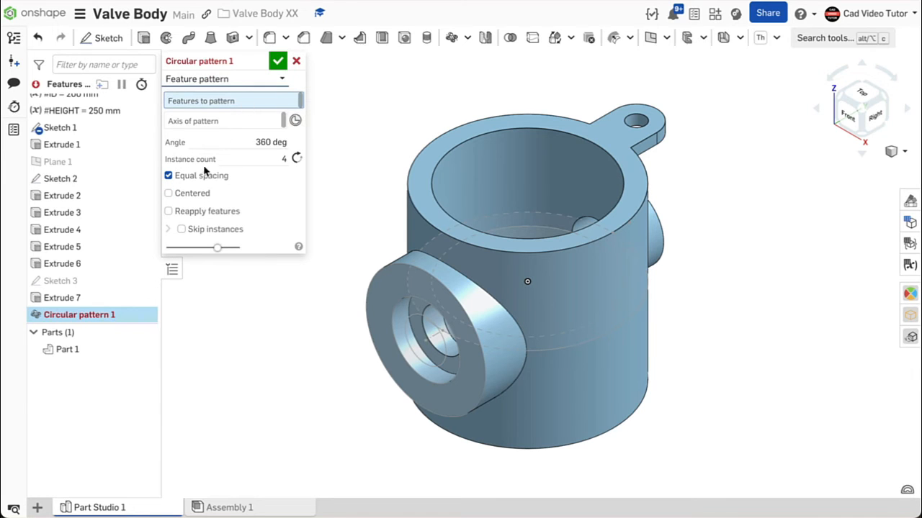
{"action": "left_click", "coordinate": [107, 300]}
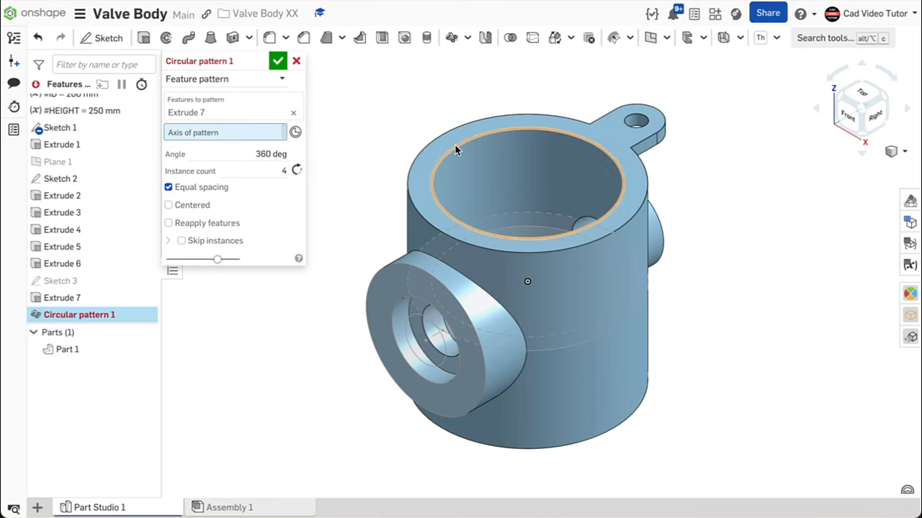
{"action": "left_click", "coordinate": [474, 154]}
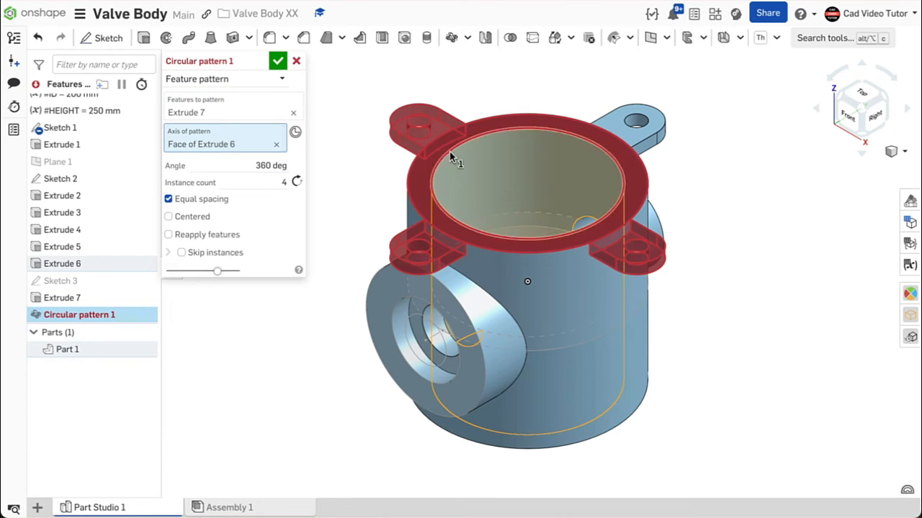
{"action": "left_click", "coordinate": [270, 182]}
{"action": "type", "text": "3"}
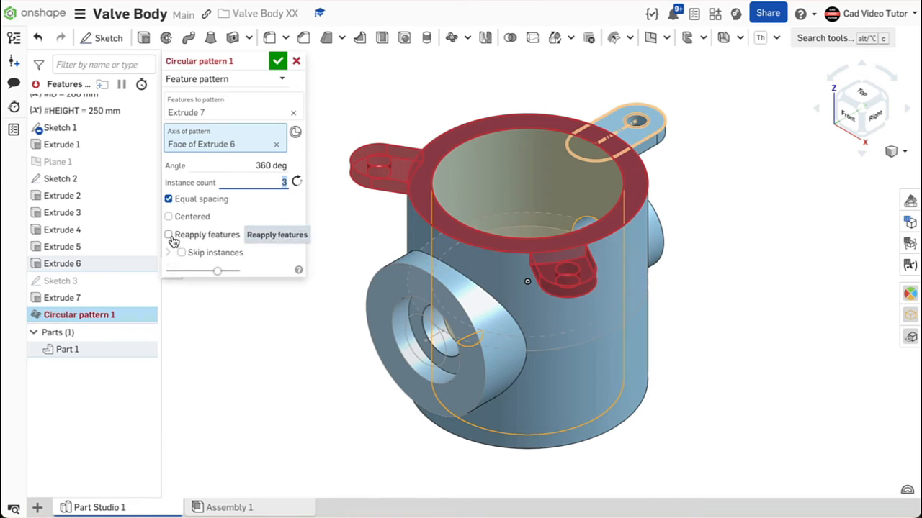
{"action": "left_click", "coordinate": [170, 236]}
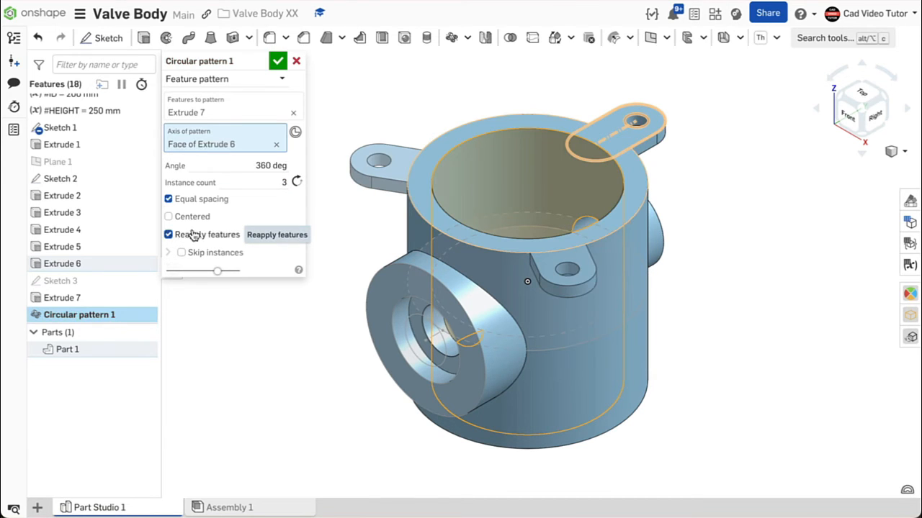
{"action": "left_click", "coordinate": [278, 62]}
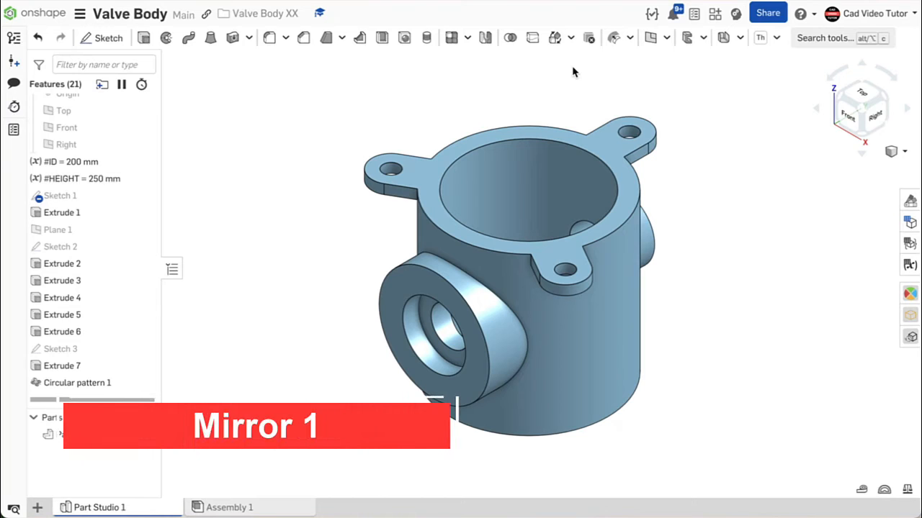
- Feature-mirror Extrude 7 and Circular pattern 1 about the Top plane with Reapply features turned on
{"action": "left_click", "coordinate": [486, 42]}
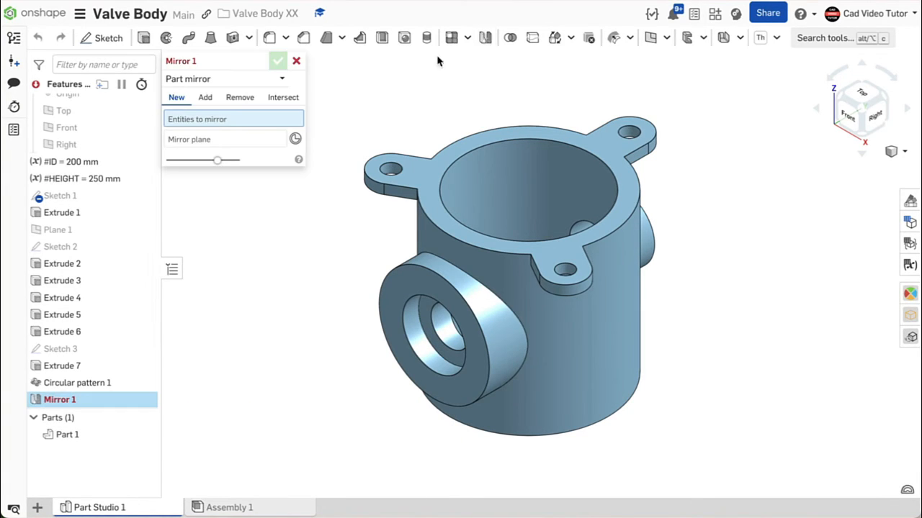
{"action": "left_click", "coordinate": [280, 78]}
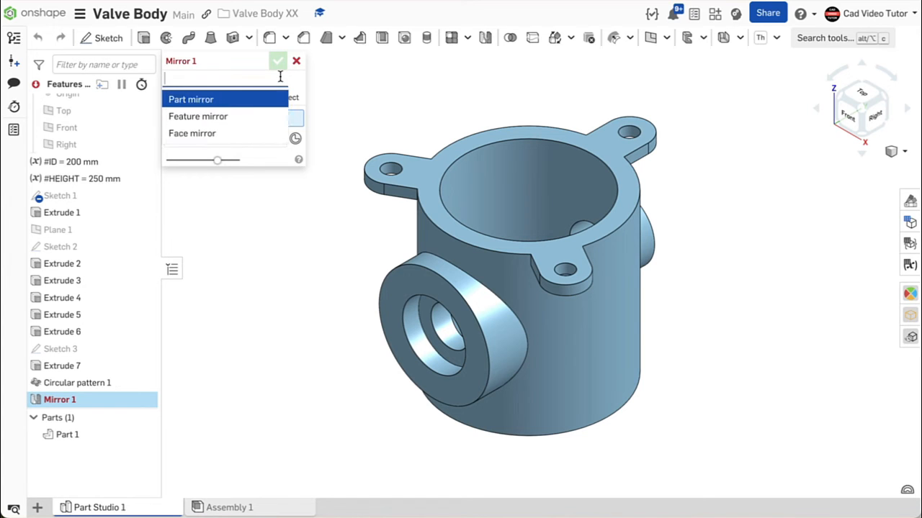
{"action": "left_click", "coordinate": [225, 117]}
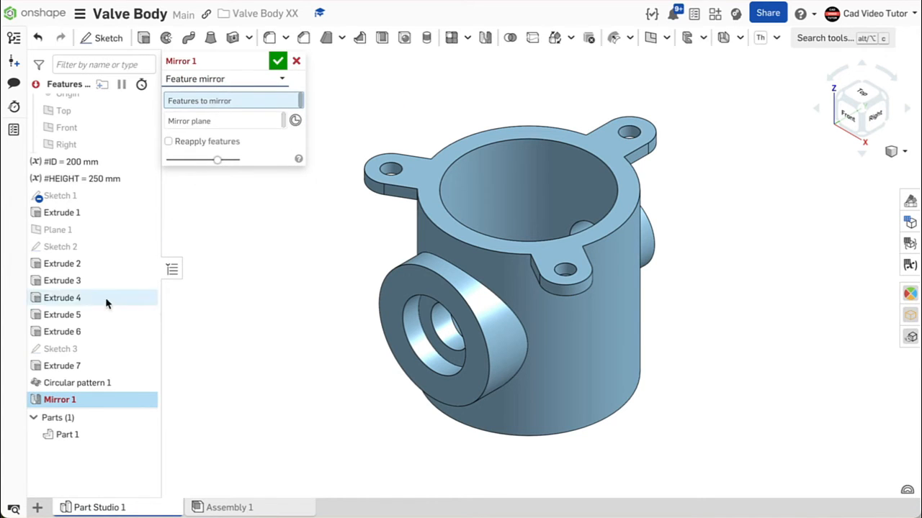
{"action": "left_click", "coordinate": [84, 372]}
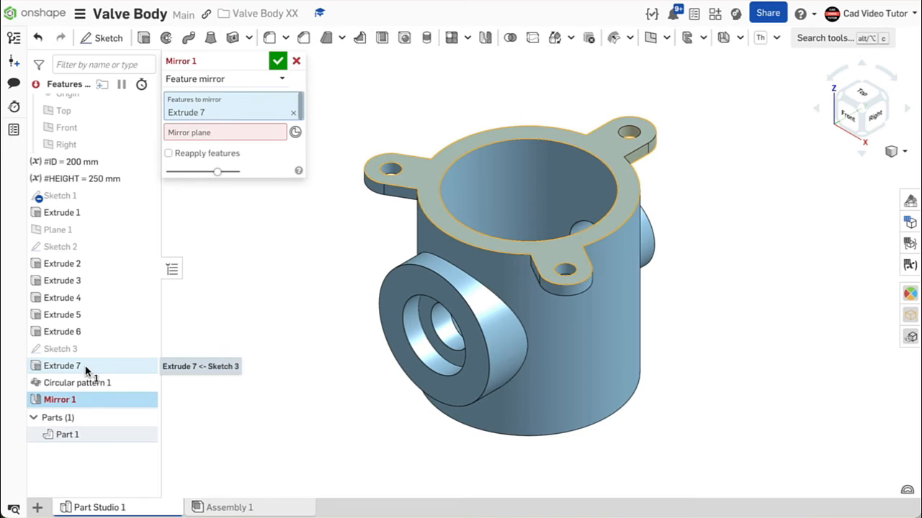
{"action": "left_click", "coordinate": [91, 385]}
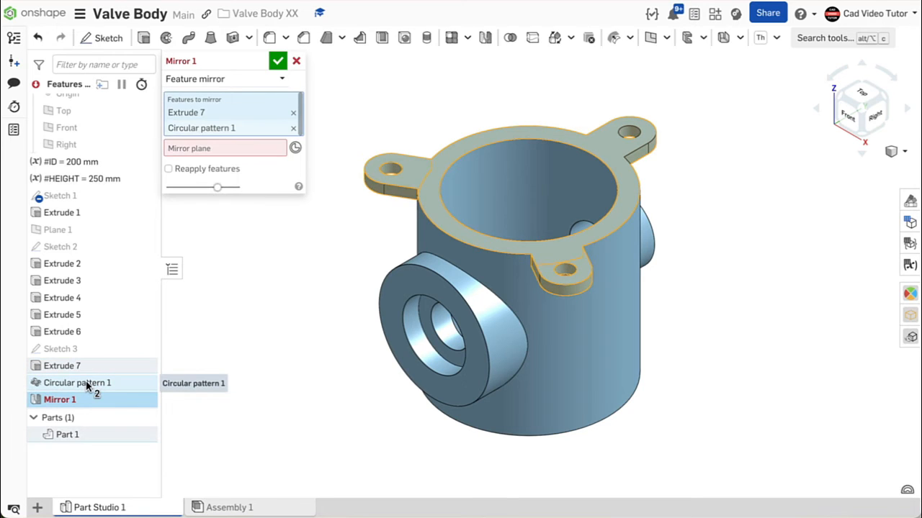
{"action": "left_click", "coordinate": [285, 149]}
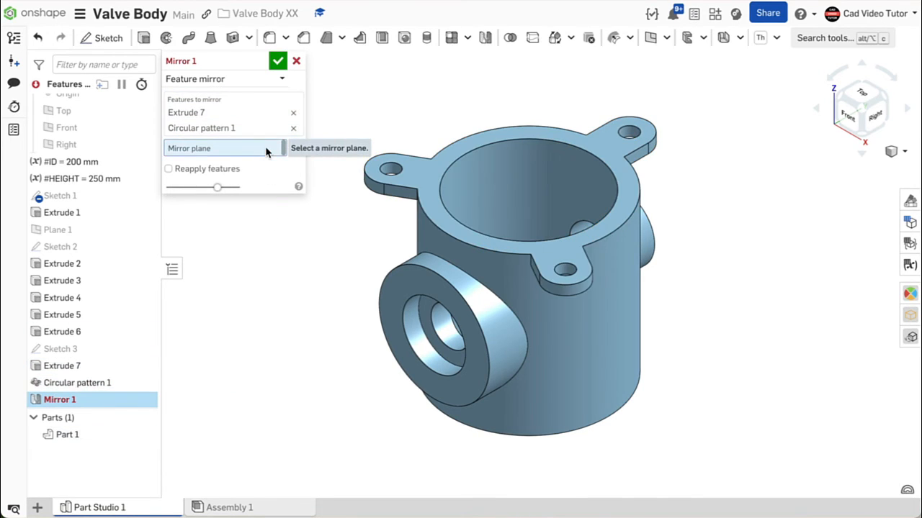
{"action": "key", "text": "p"}
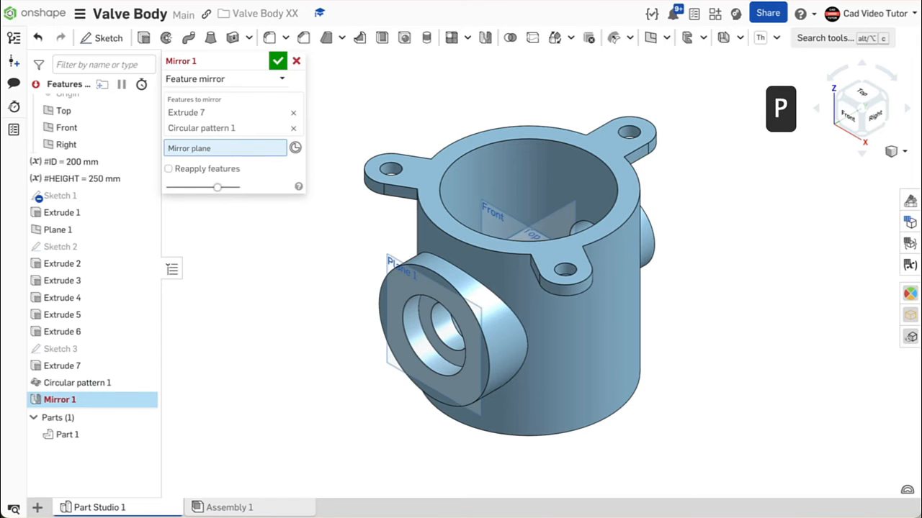
{"action": "right_click_drag", "start_coordinate": [452, 115], "coordinate": [451, 137]}
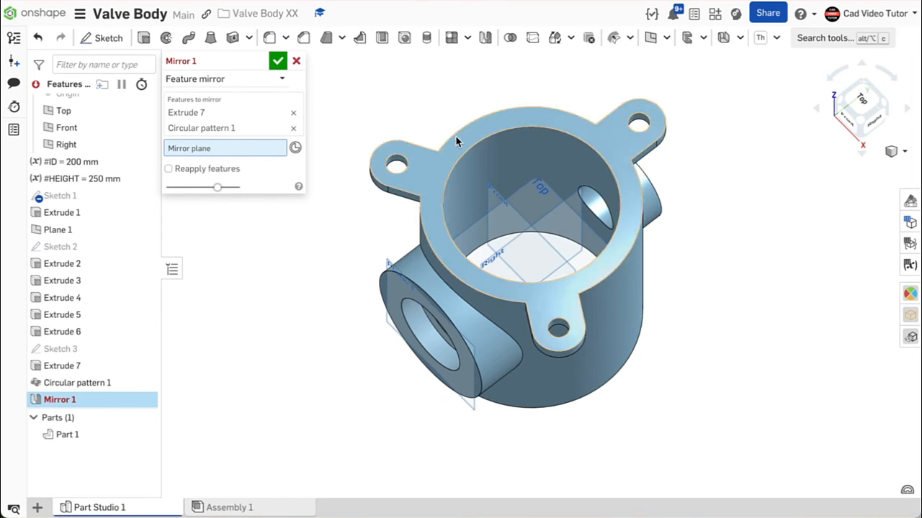
{"action": "left_click", "coordinate": [535, 208]}
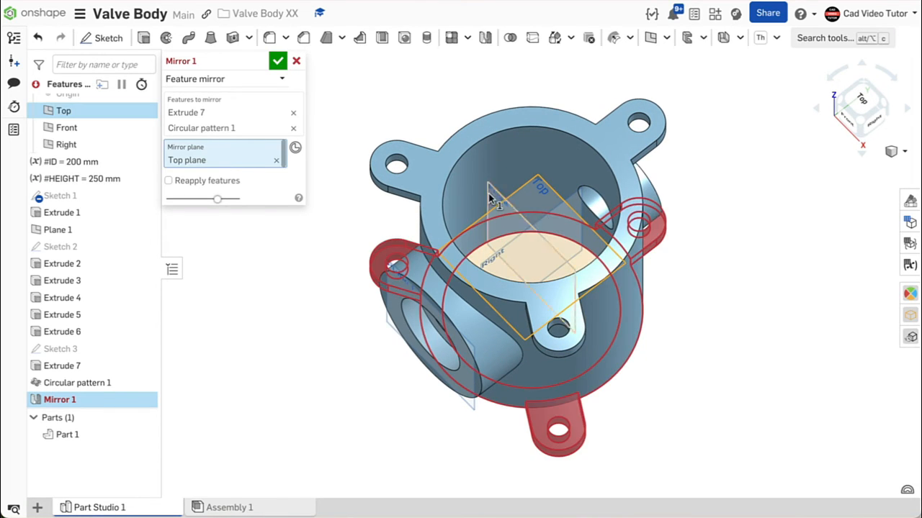
{"action": "left_click", "coordinate": [169, 181]}
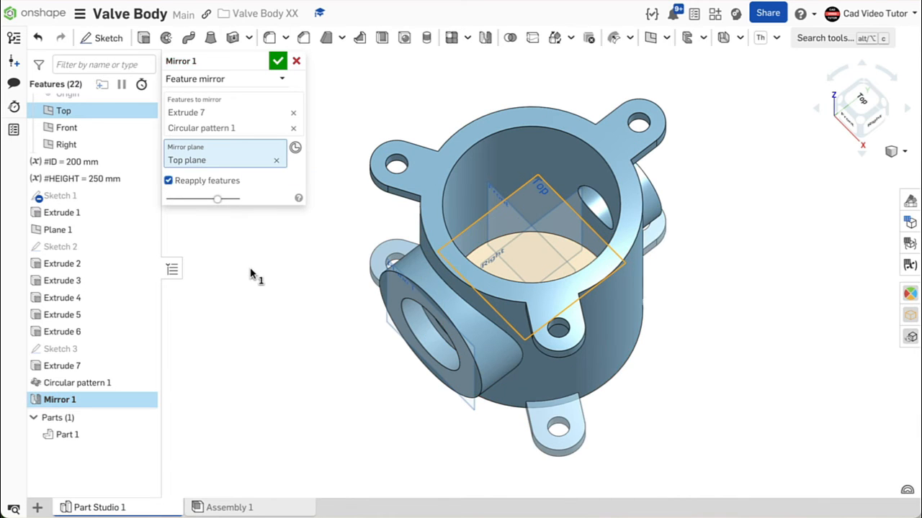
{"action": "right_click_drag", "start_coordinate": [291, 287], "coordinate": [274, 255]}
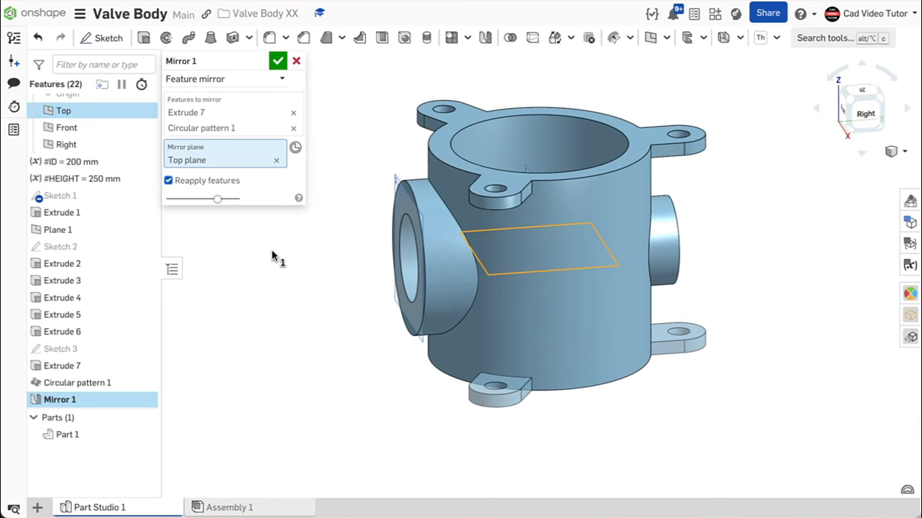
{"action": "left_click", "coordinate": [278, 61]}
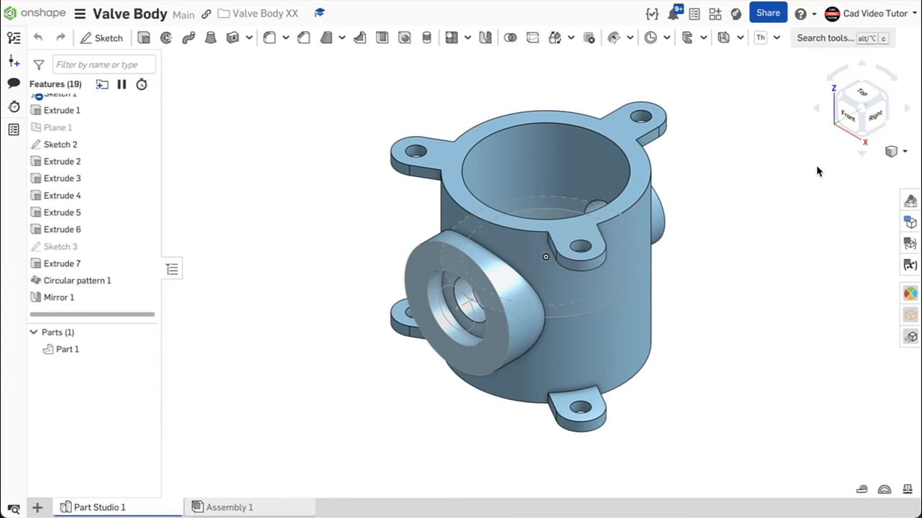
- Start a mate connector at the centre of the side boss face, viewed from the front
{"action": "left_click", "coordinate": [807, 39]}
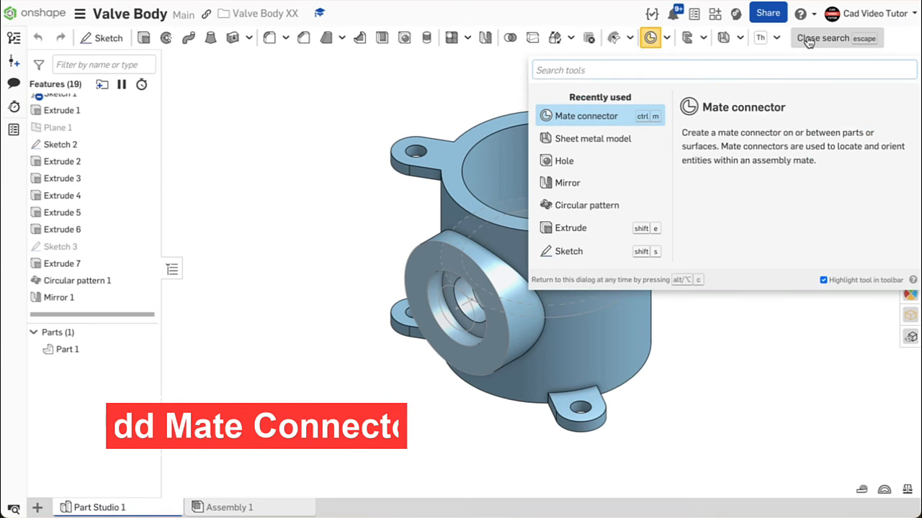
{"action": "type", "text": "ma"}
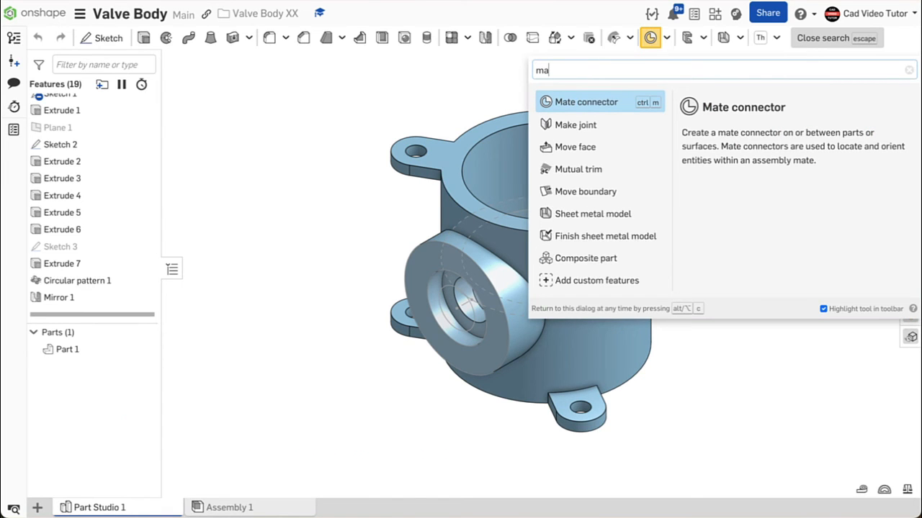
{"action": "left_click", "coordinate": [595, 108]}
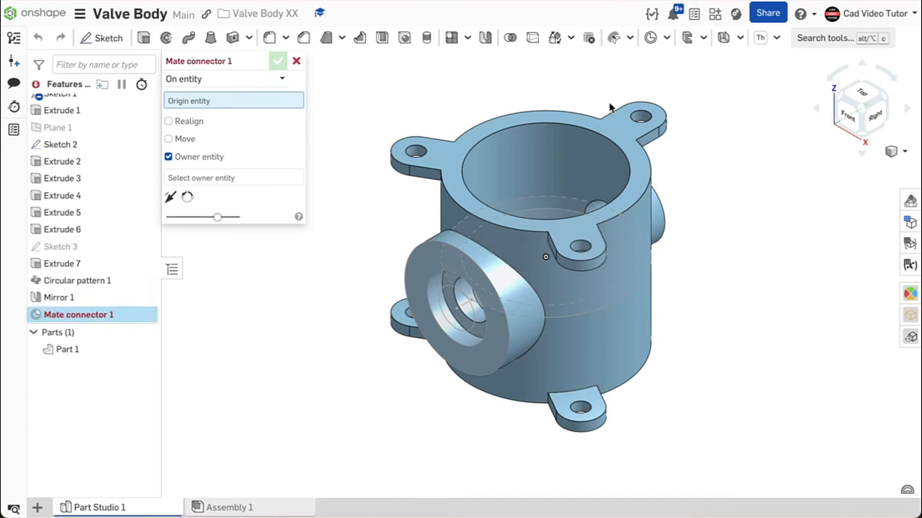
{"action": "left_click", "coordinate": [846, 127]}
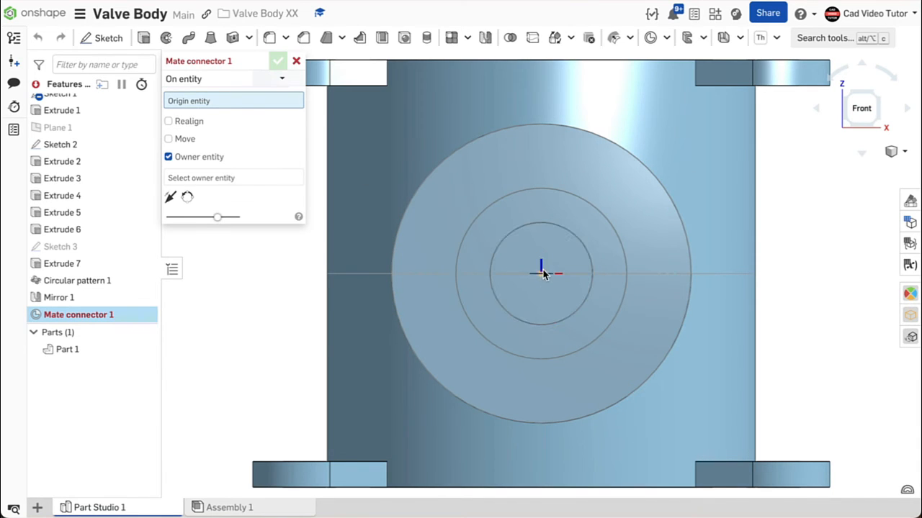
{"action": "left_click", "coordinate": [539, 270]}
{"action": "left_click", "coordinate": [540, 270]}
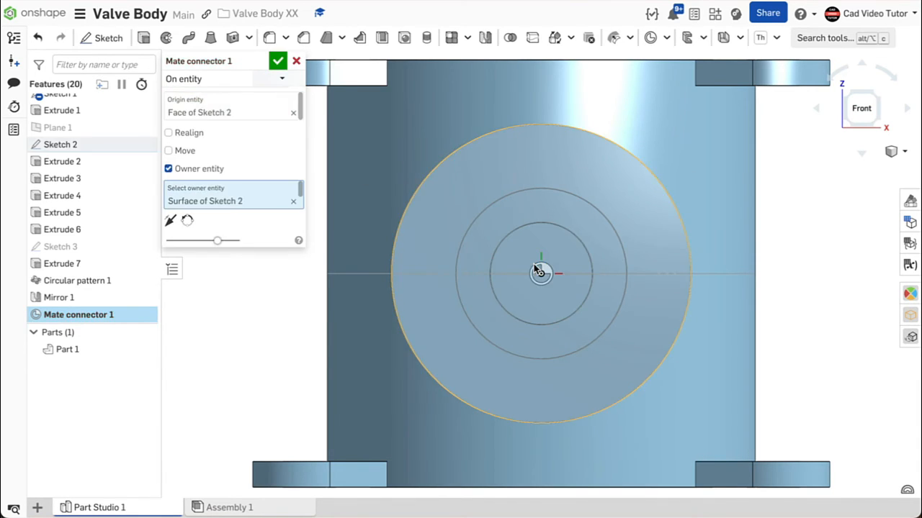
- Move the mate connector 68.75 mm along Y and accept it
{"action": "left_click", "coordinate": [170, 152]}
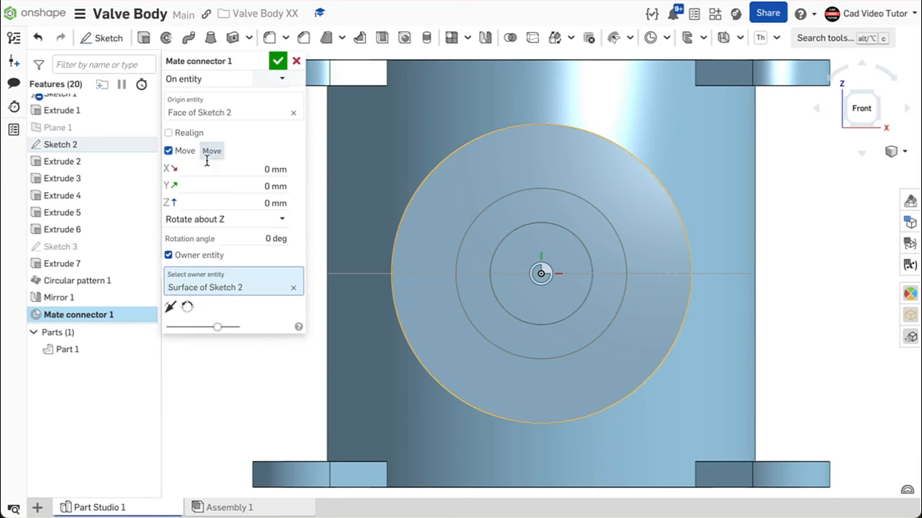
{"action": "left_click", "coordinate": [251, 189]}
{"action": "type", "text": "68.75"}
{"action": "key", "text": "Return"}
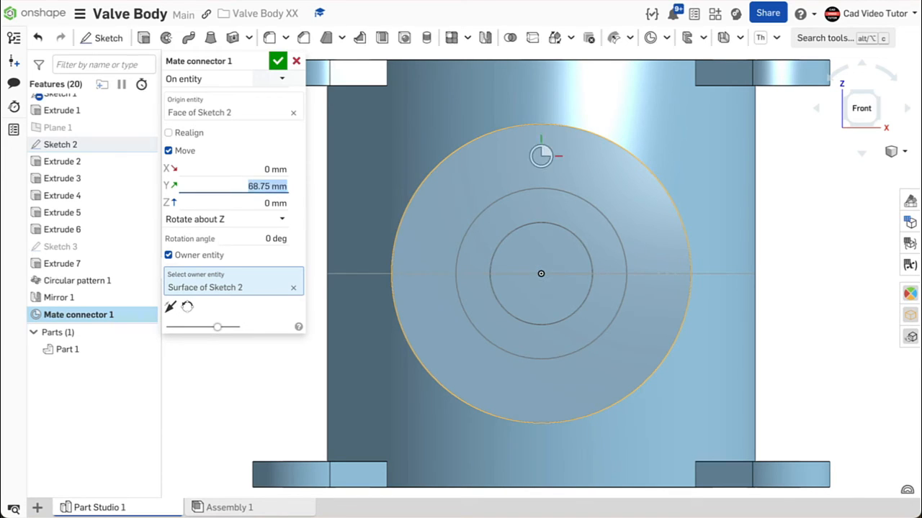
{"action": "left_click", "coordinate": [275, 61]}
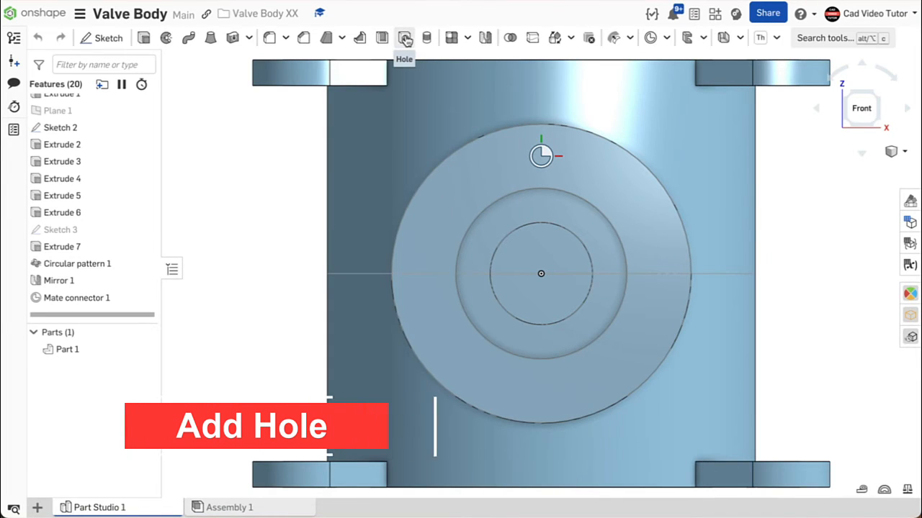
- Add an M12x1.75 tapped hole, 35 mm deep with 29.75 mm thread depth, at Mate connector 1
{"action": "left_click", "coordinate": [405, 38]}
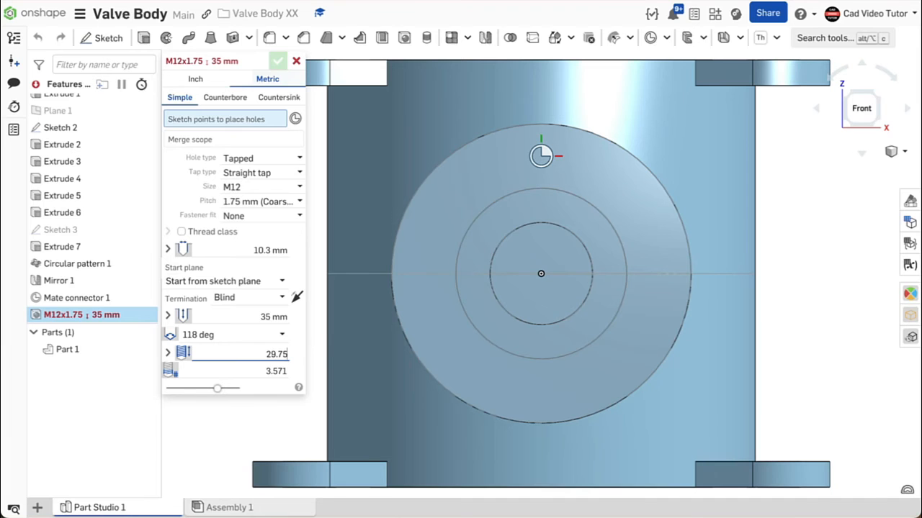
{"action": "key", "text": "Return"}
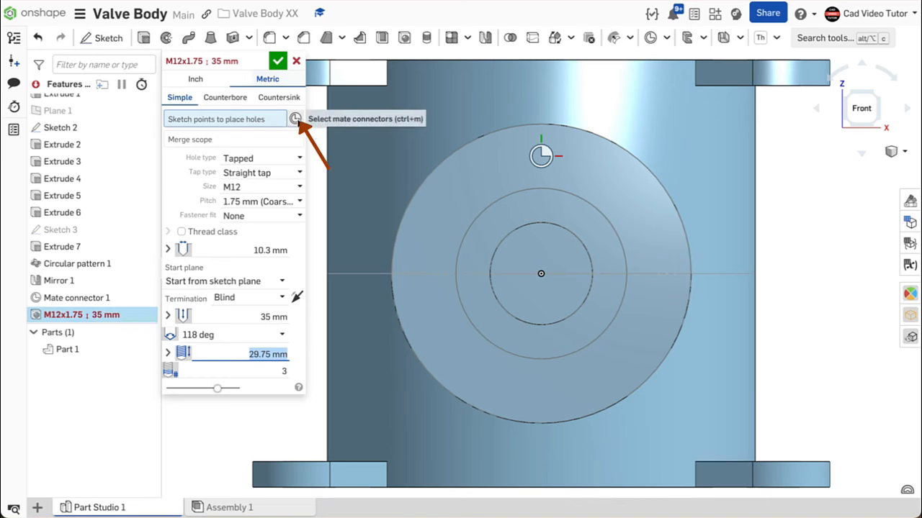
{"action": "left_click", "coordinate": [295, 120]}
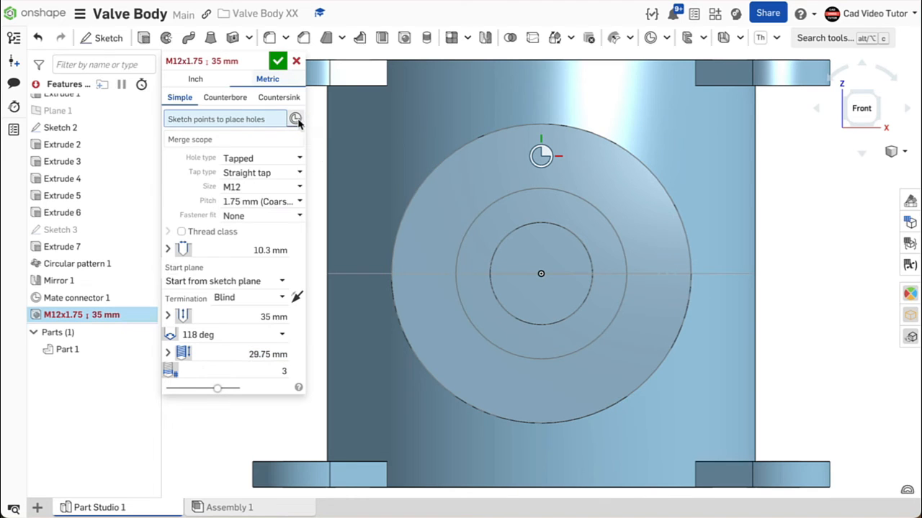
{"action": "left_click", "coordinate": [540, 156]}
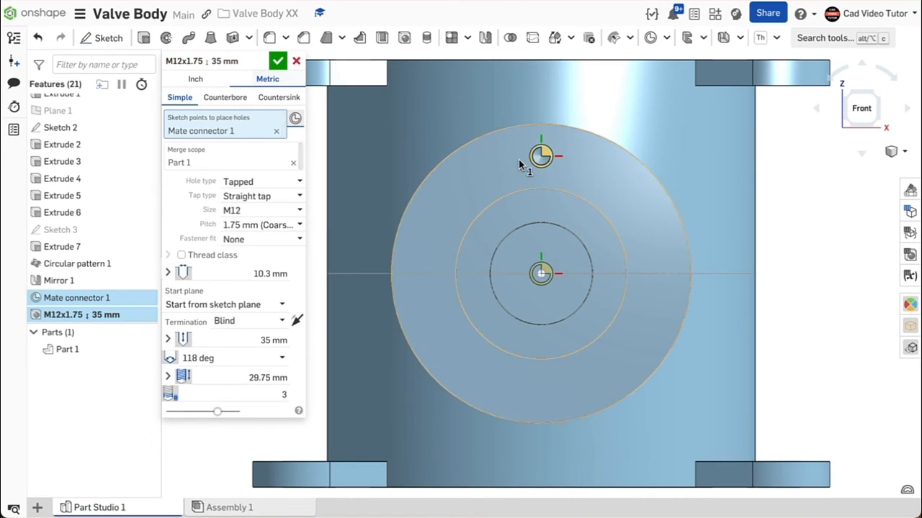
{"action": "scroll", "coordinate": [520, 165], "scroll_direction": "up", "scroll_amount": 2}
{"action": "scroll", "coordinate": [520, 167], "scroll_direction": "down", "scroll_amount": 4}
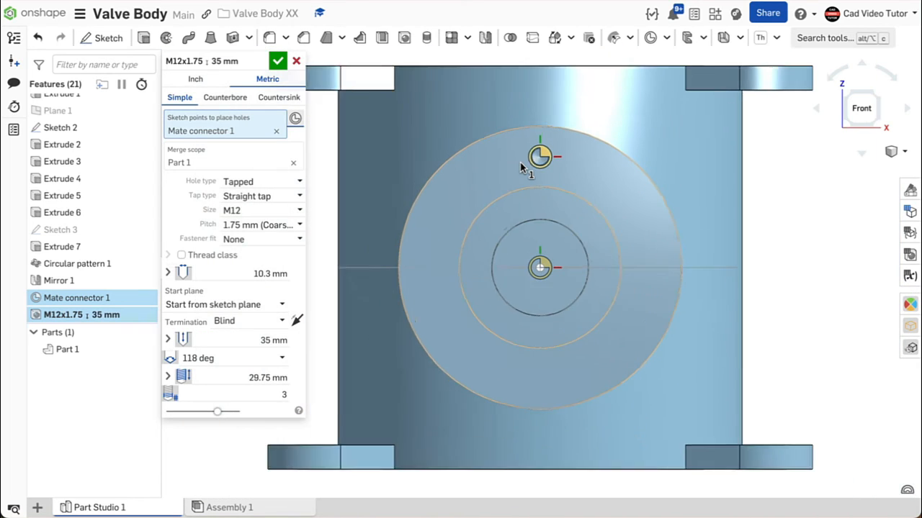
{"action": "left_click", "coordinate": [278, 59]}
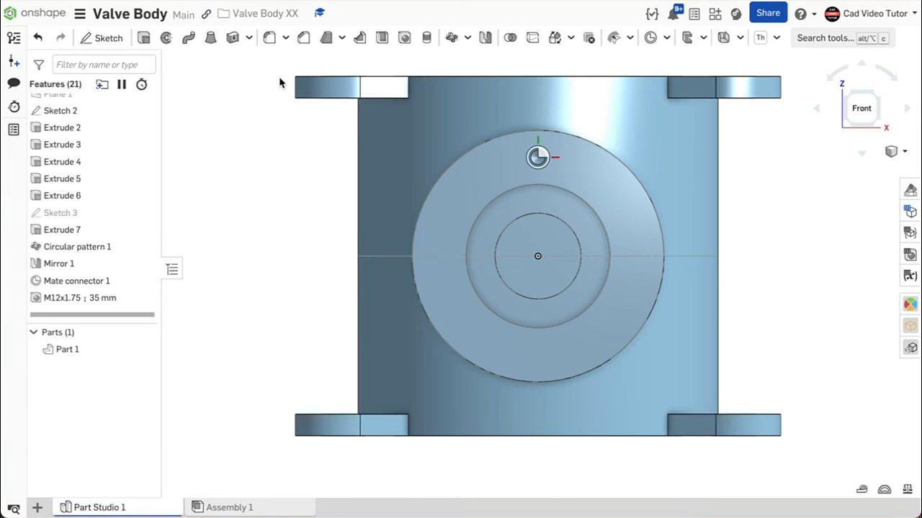
- Circular feature-pattern the tapped hole about the boss's bore edge with 3 instances
{"action": "left_click", "coordinate": [468, 39]}
{"action": "left_click", "coordinate": [469, 87]}
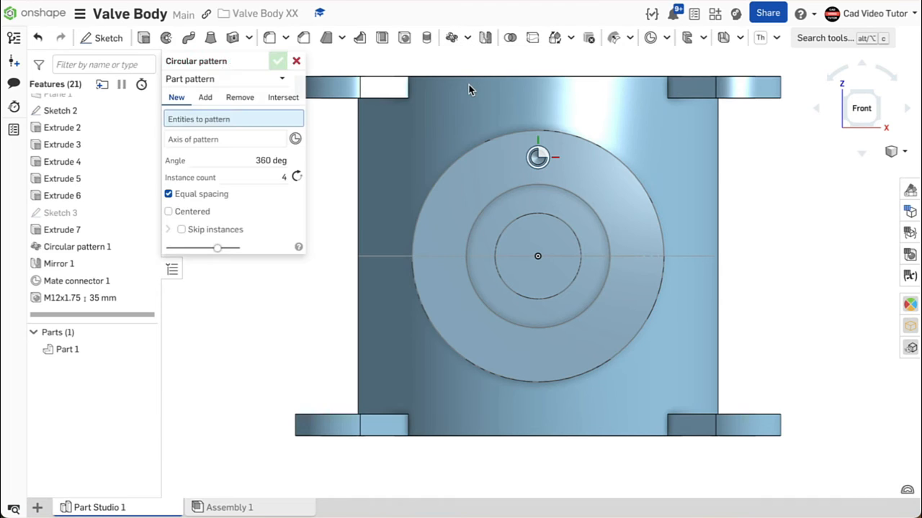
{"action": "left_click", "coordinate": [281, 78]}
{"action": "left_click", "coordinate": [247, 119]}
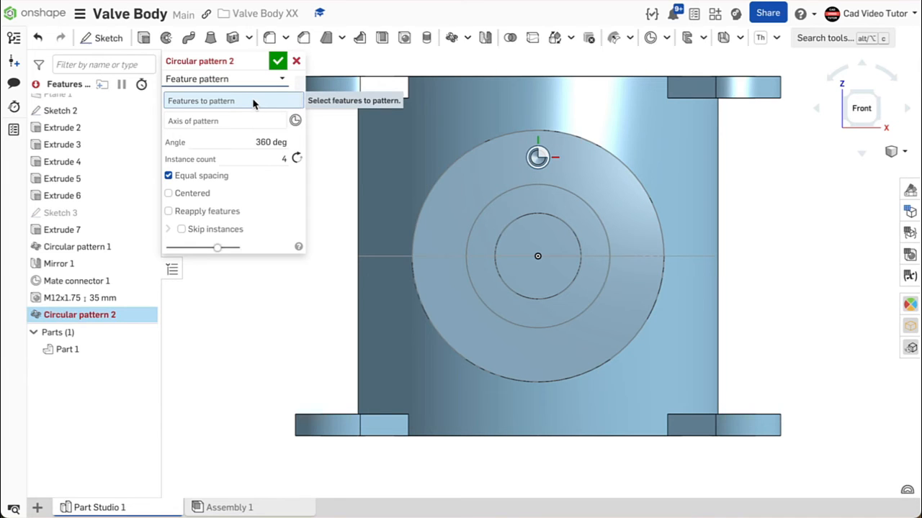
{"action": "left_click", "coordinate": [131, 232]}
{"action": "left_click", "coordinate": [111, 298]}
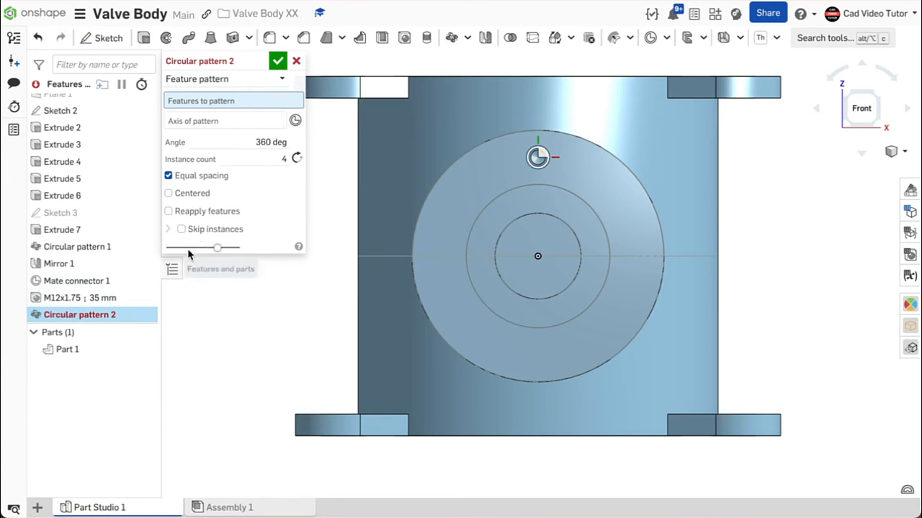
{"action": "left_click", "coordinate": [227, 132]}
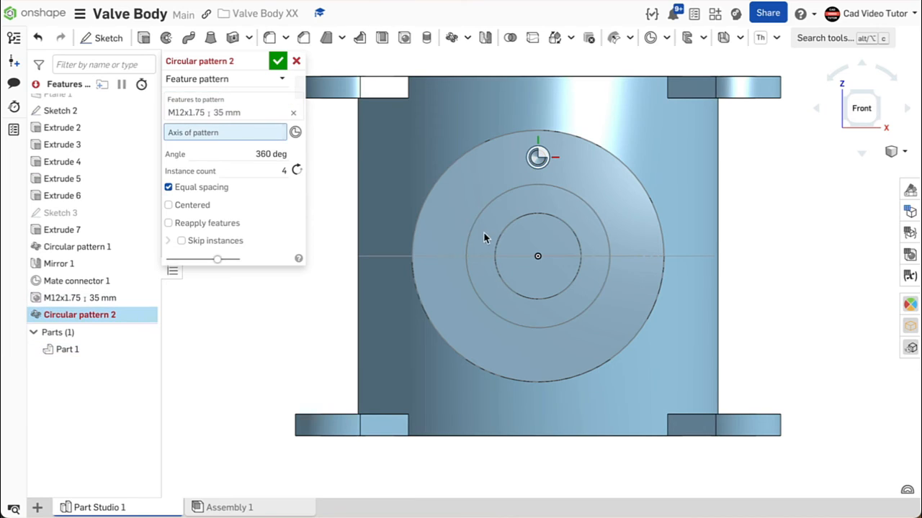
{"action": "left_click", "coordinate": [502, 241]}
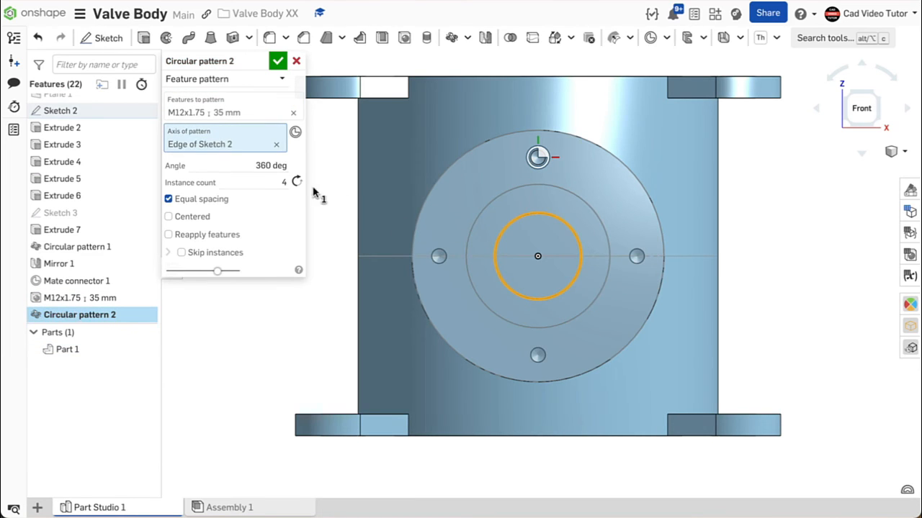
{"action": "left_click", "coordinate": [281, 181]}
{"action": "type", "text": "3"}
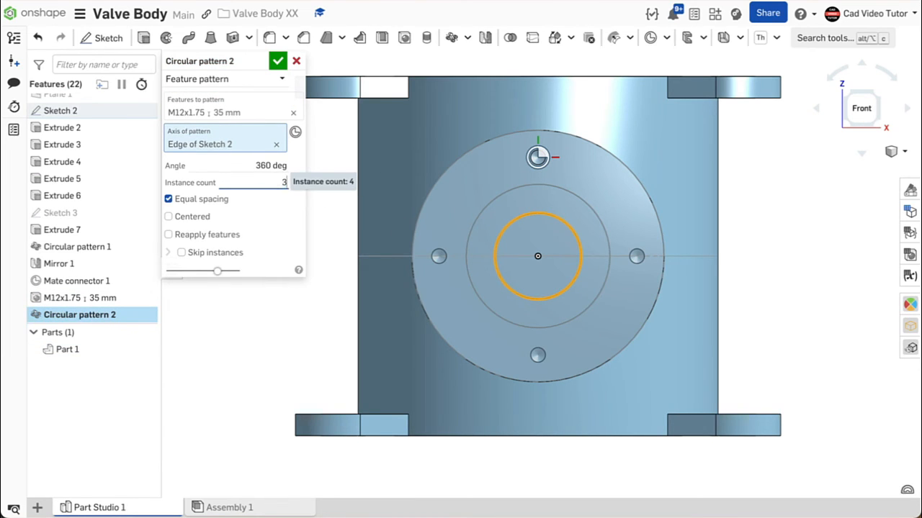
{"action": "left_click", "coordinate": [279, 60]}
- Switch to the isometric view and review the workspace length and mass units without changing them
{"action": "right_click", "coordinate": [260, 147]}
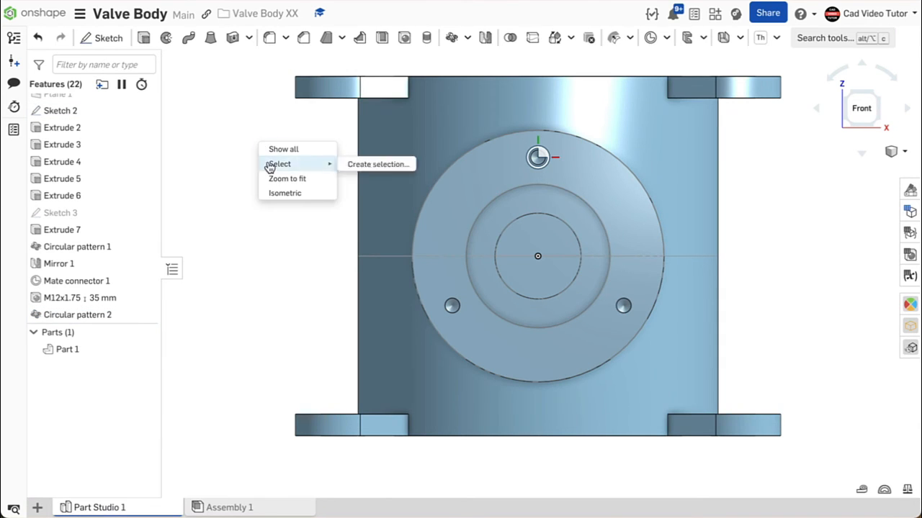
{"action": "left_click", "coordinate": [275, 191]}
{"action": "mouse_move", "coordinate": [699, 268]}
{"action": "right_mouse_down"}
{"action": "mouse_move", "coordinate": [694, 248]}
{"action": "mouse_move", "coordinate": [632, 248]}
{"action": "mouse_move", "coordinate": [668, 240]}
{"action": "mouse_move", "coordinate": [703, 251]}
{"action": "mouse_move", "coordinate": [696, 262]}
{"action": "right_mouse_up"}
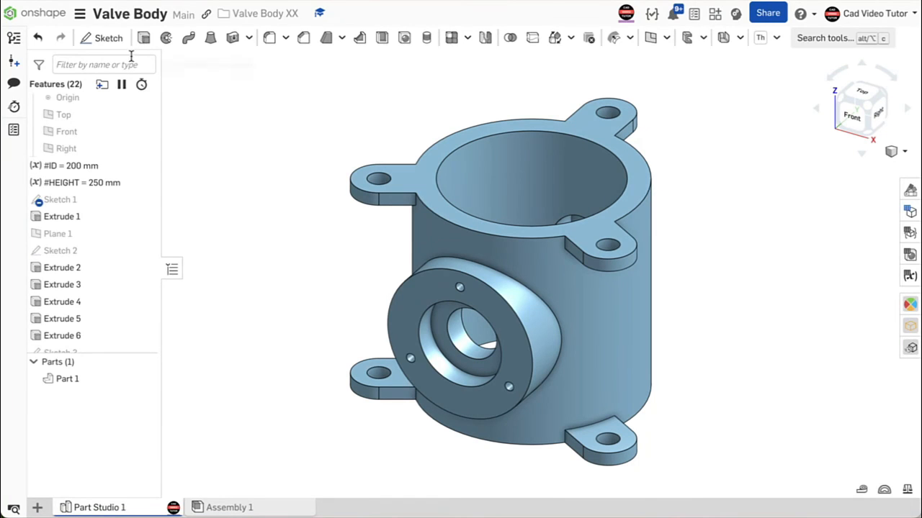
{"action": "left_click", "coordinate": [80, 13]}
{"action": "left_click", "coordinate": [117, 144]}
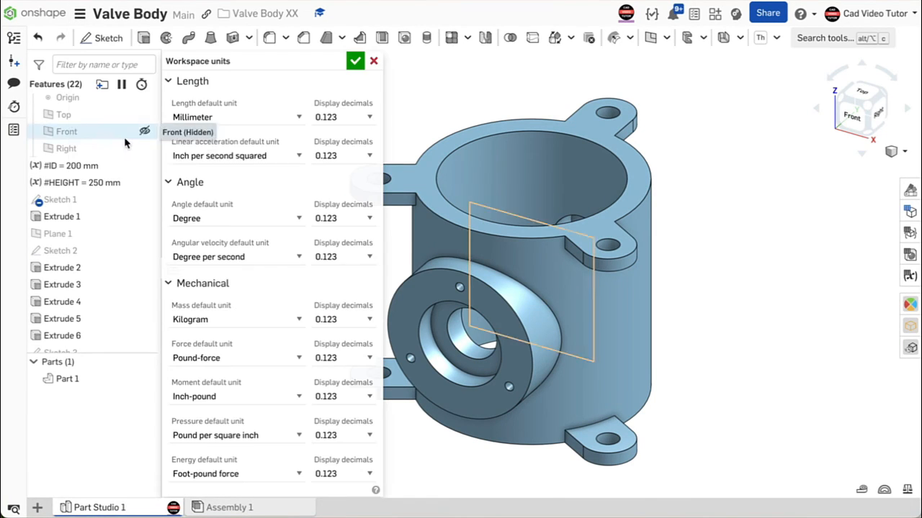
{"action": "left_click", "coordinate": [298, 319]}
{"action": "left_click", "coordinate": [298, 319]}
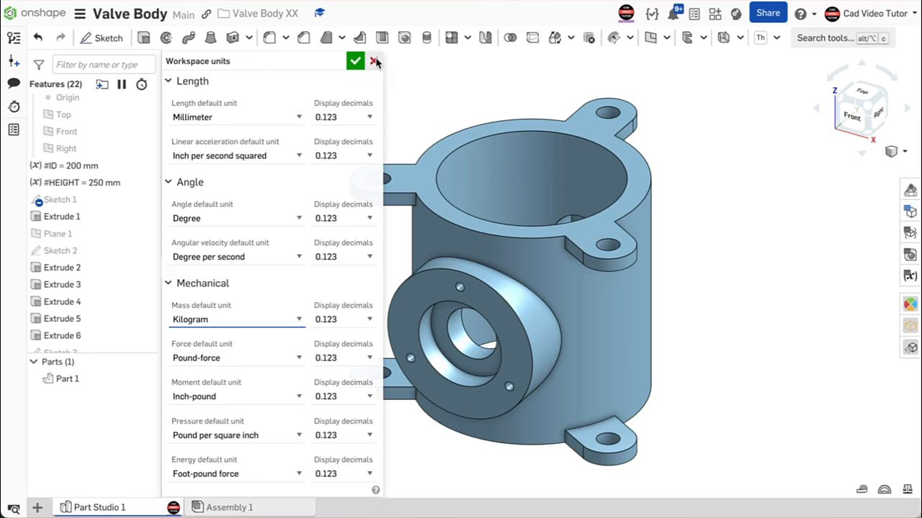
{"action": "left_click", "coordinate": [373, 61]}
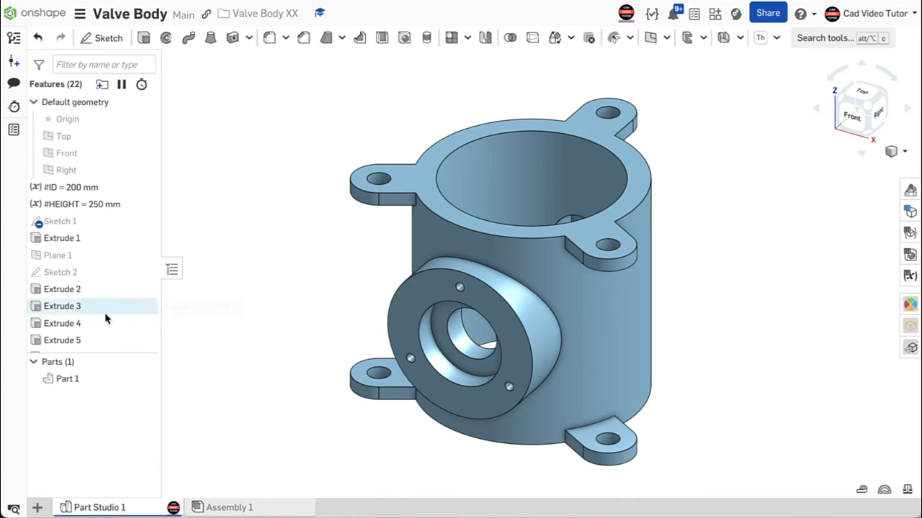
- Assign the material Aluminum - 6061 to Part 1
{"action": "right_click", "coordinate": [104, 381]}
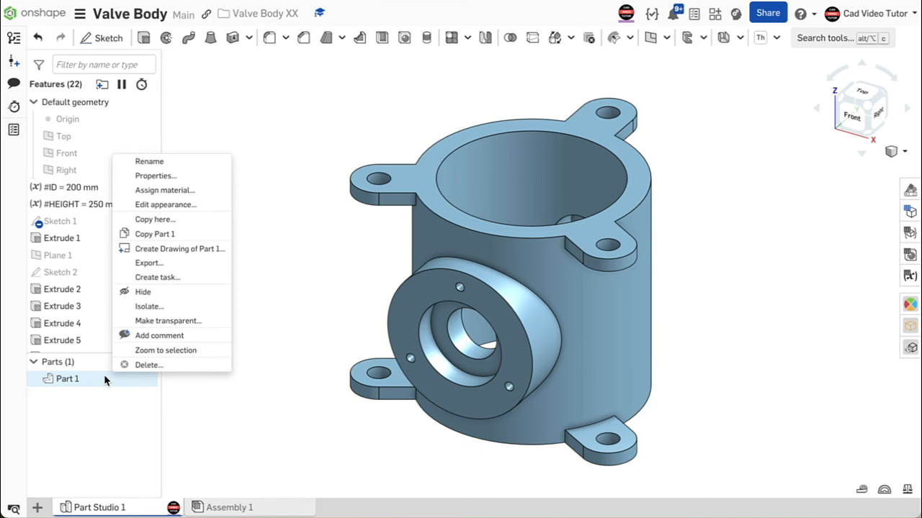
{"action": "left_click", "coordinate": [144, 191]}
{"action": "left_click", "coordinate": [238, 333]}
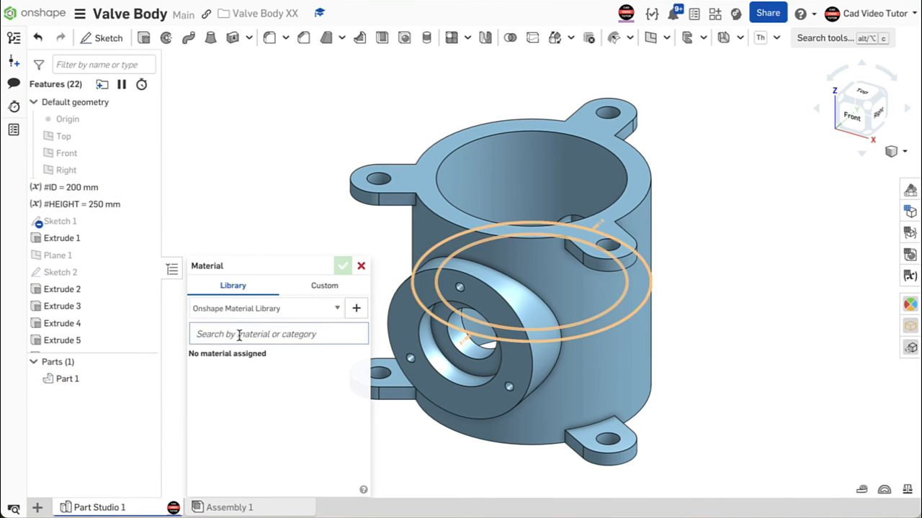
{"action": "type", "text": "alum"}
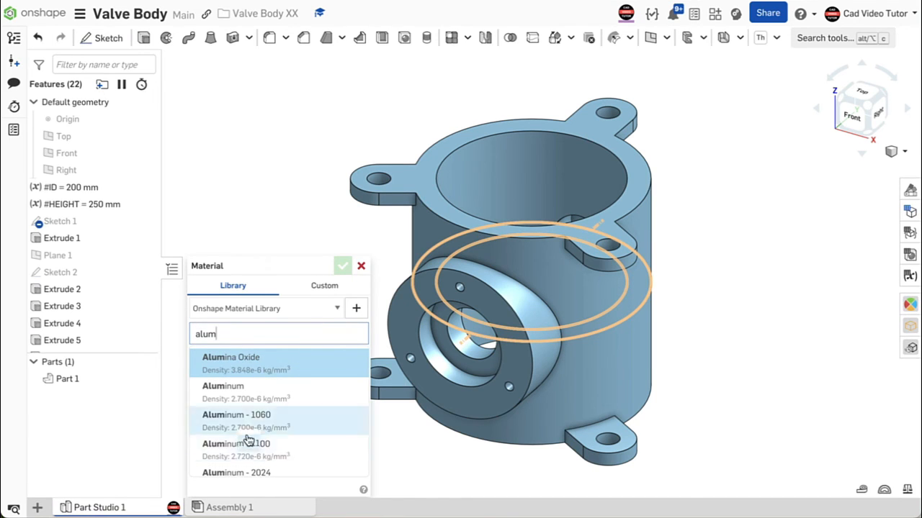
{"action": "scroll", "coordinate": [248, 438], "scroll_direction": "down", "scroll_amount": 3}
{"action": "scroll", "coordinate": [249, 438], "scroll_direction": "down", "scroll_amount": 2}
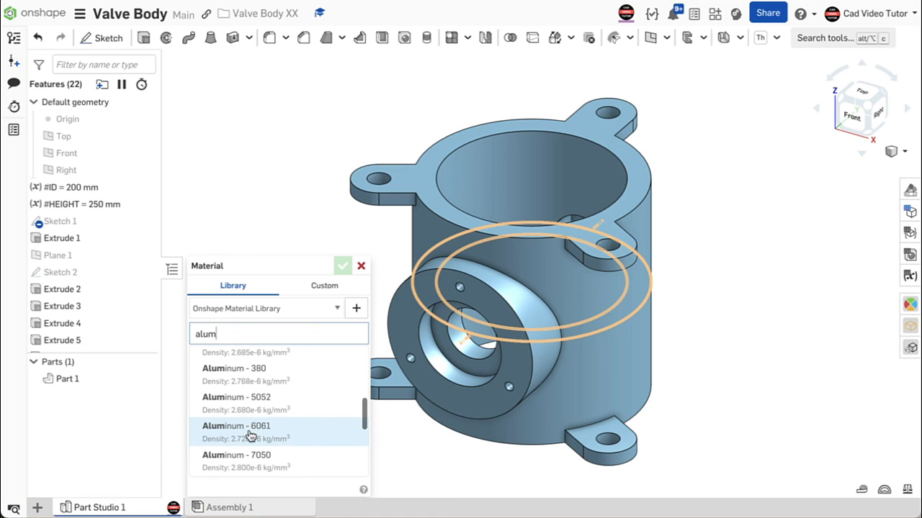
{"action": "left_click", "coordinate": [254, 432]}
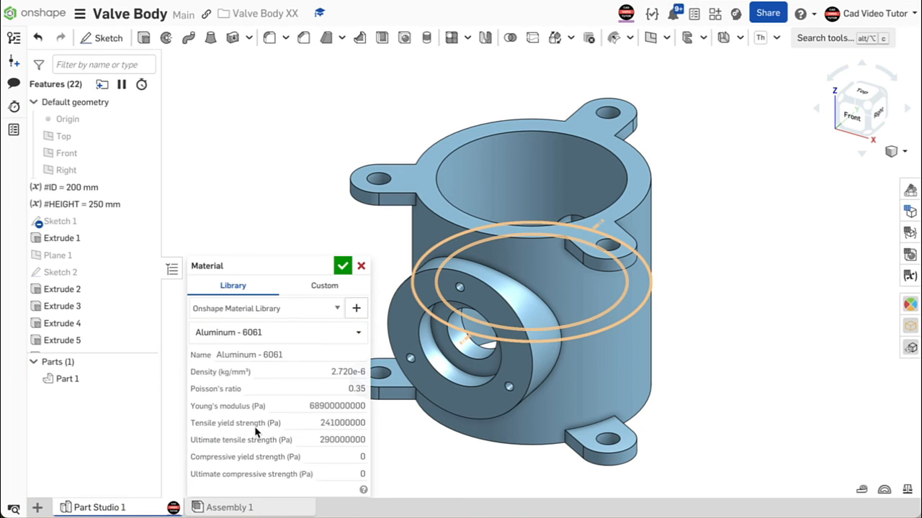
{"action": "left_click", "coordinate": [343, 266]}
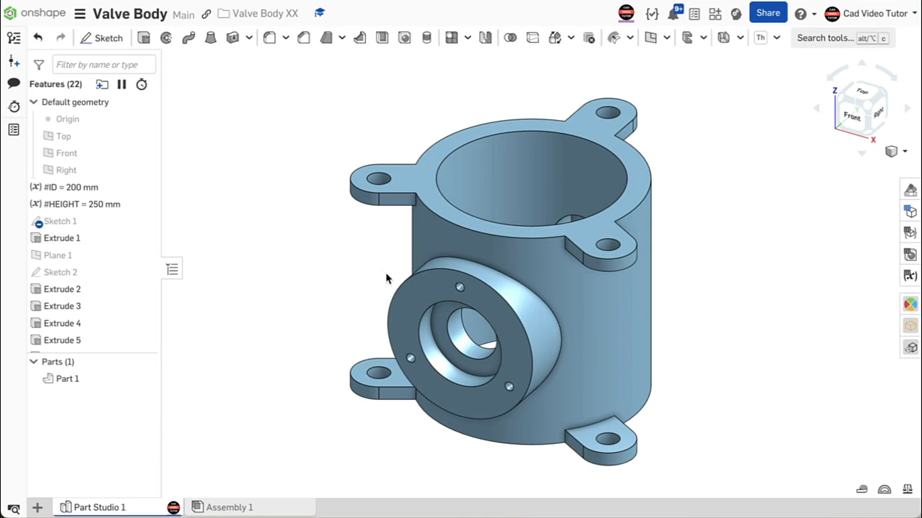
- Show Part 1's mass properties and step the rollback bar through the feature history to compare the mass
{"action": "left_click", "coordinate": [907, 490]}
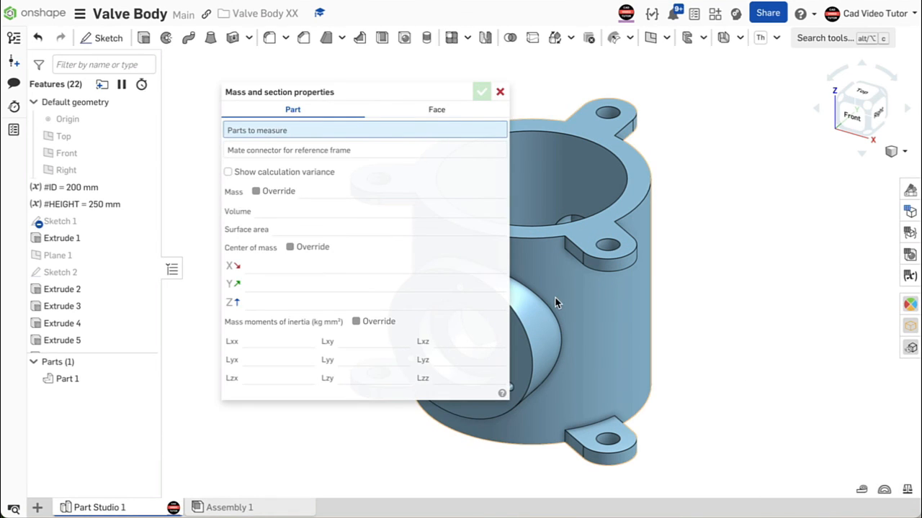
{"action": "left_click", "coordinate": [562, 247]}
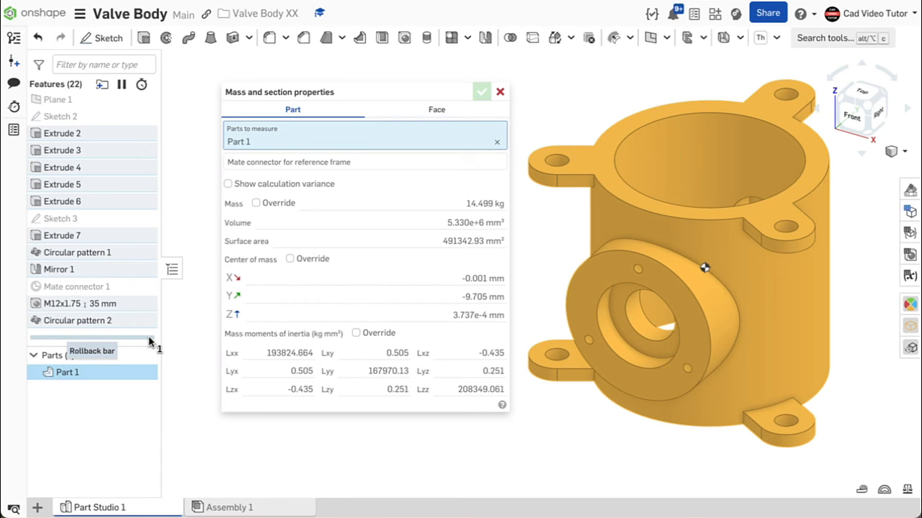
{"action": "left_click_drag", "start_coordinate": [150, 341], "coordinate": [143, 171]}
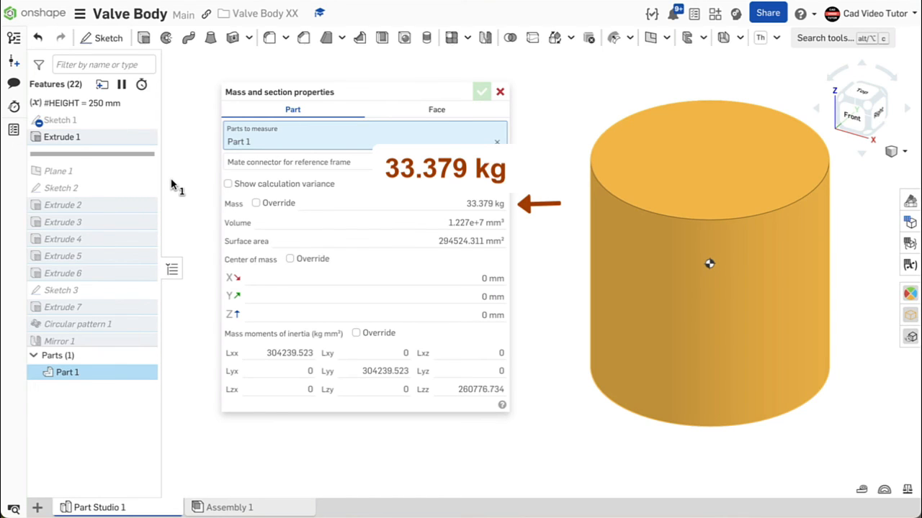
{"action": "left_click_drag", "start_coordinate": [144, 156], "coordinate": [146, 212]}
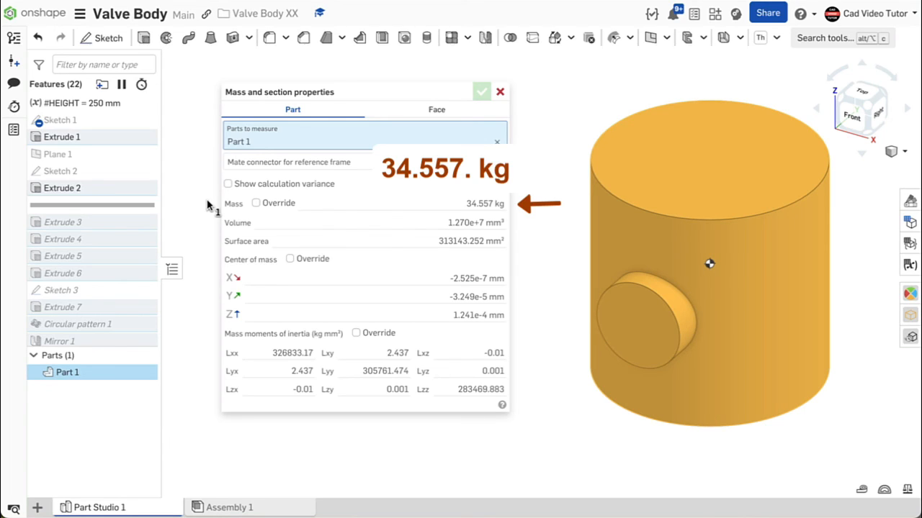
{"action": "left_click_drag", "start_coordinate": [153, 207], "coordinate": [160, 229]}
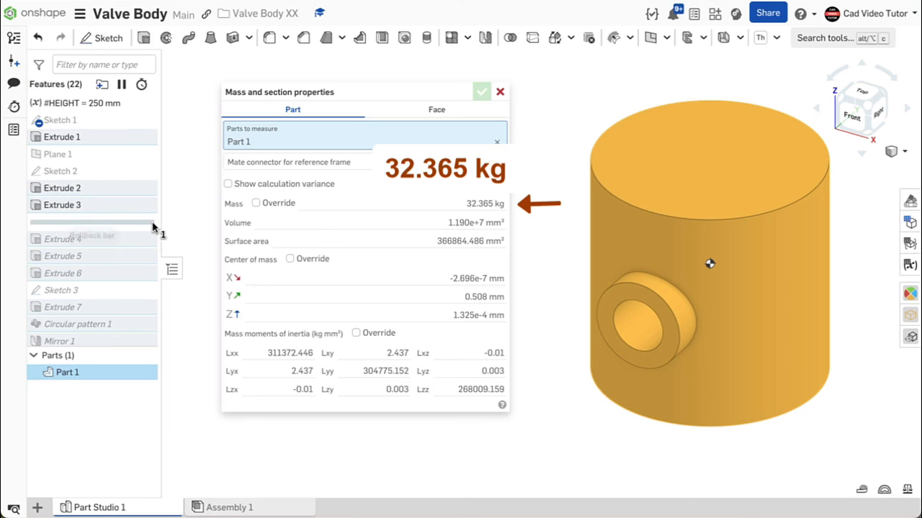
{"action": "left_click_drag", "start_coordinate": [148, 224], "coordinate": [148, 247]}
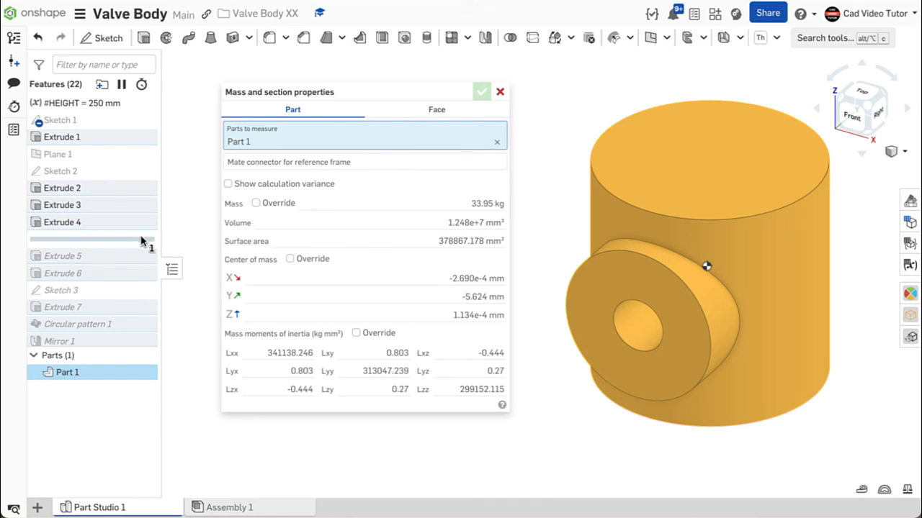
{"action": "left_click_drag", "start_coordinate": [142, 241], "coordinate": [146, 263]}
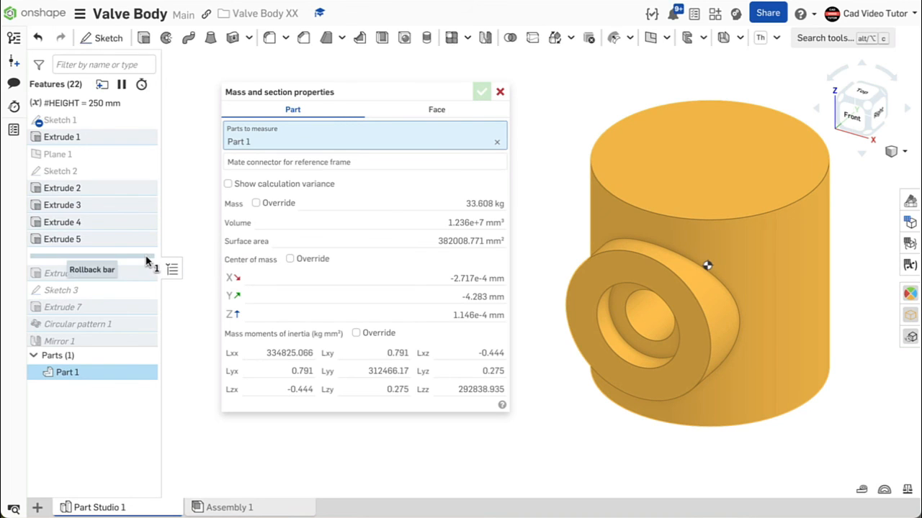
{"action": "left_click_drag", "start_coordinate": [148, 257], "coordinate": [144, 286]}
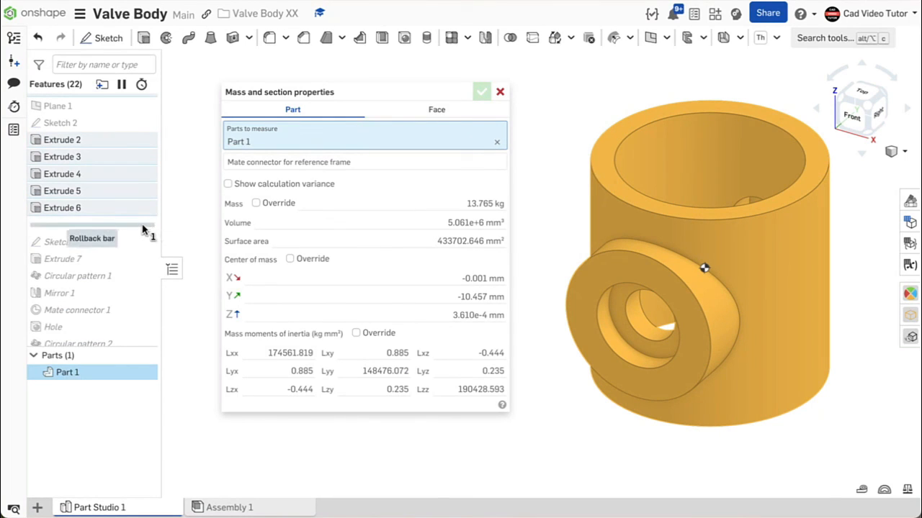
{"action": "left_click_drag", "start_coordinate": [143, 229], "coordinate": [174, 295]}
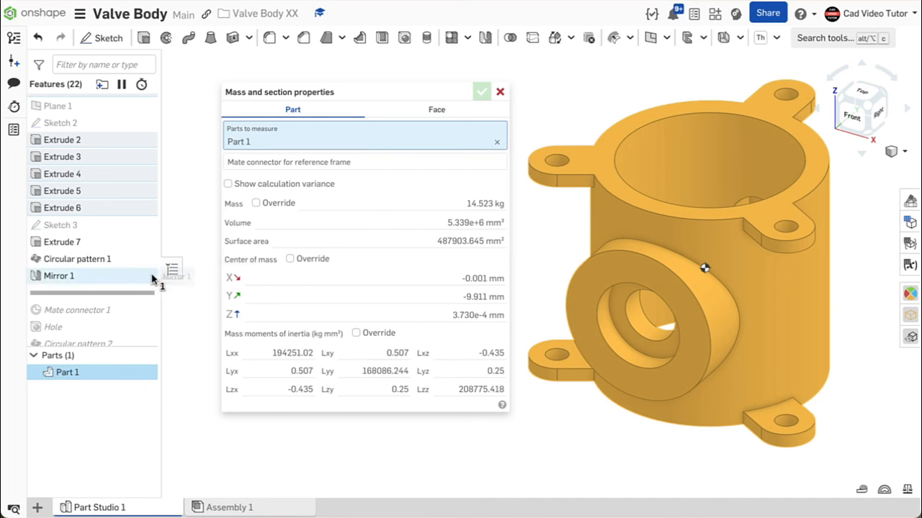
{"action": "left_click_drag", "start_coordinate": [140, 296], "coordinate": [137, 345]}
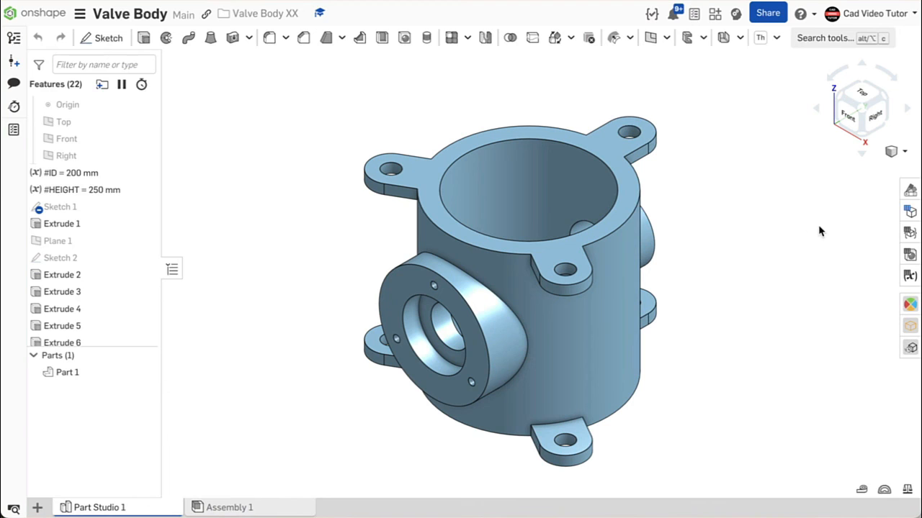
- In the variable table, set ID to 250 mm and HEIGHT to 300 mm
{"action": "left_click", "coordinate": [911, 278]}
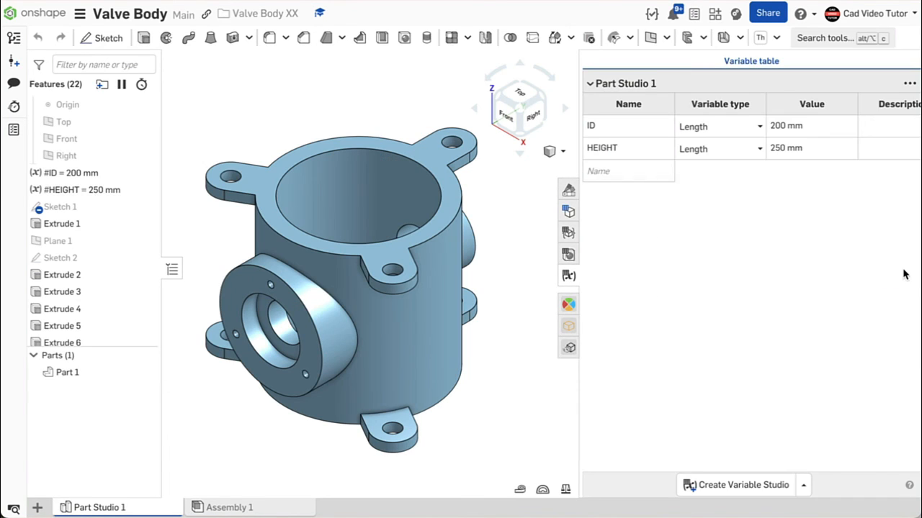
{"action": "left_click", "coordinate": [778, 126]}
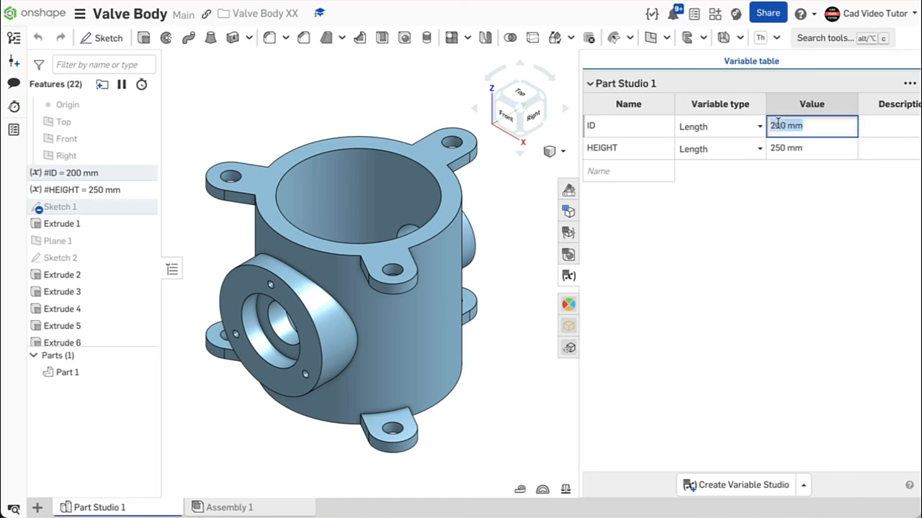
{"action": "type", "text": "250"}
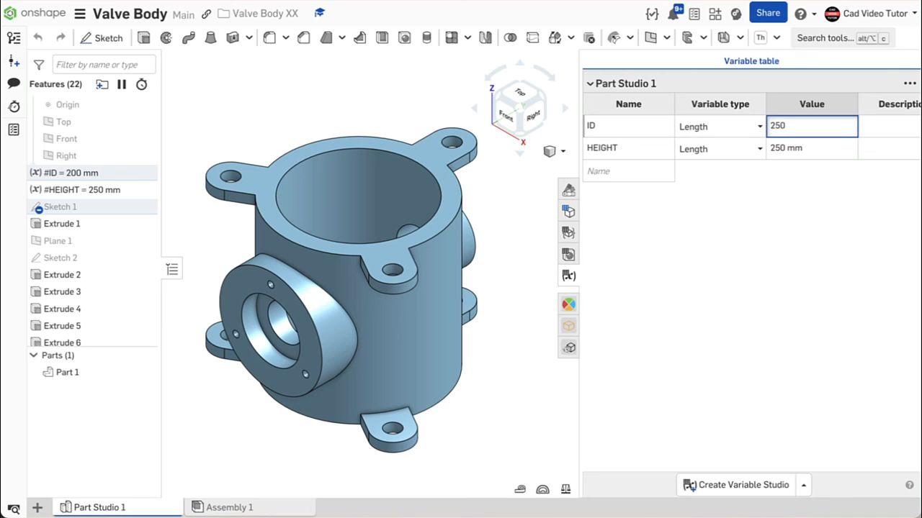
{"action": "key", "text": "Return"}
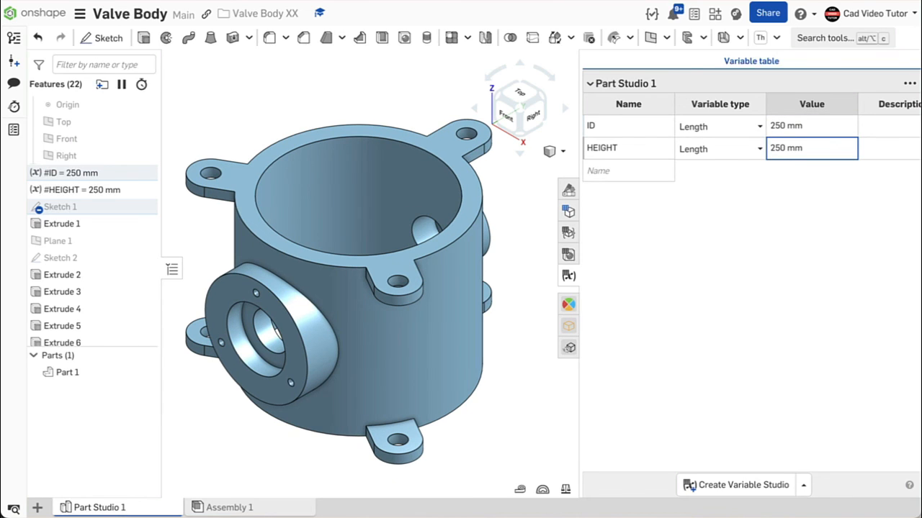
{"action": "scroll", "coordinate": [761, 150], "scroll_direction": "right", "scroll_amount": 1}
{"action": "left_click", "coordinate": [760, 149]}
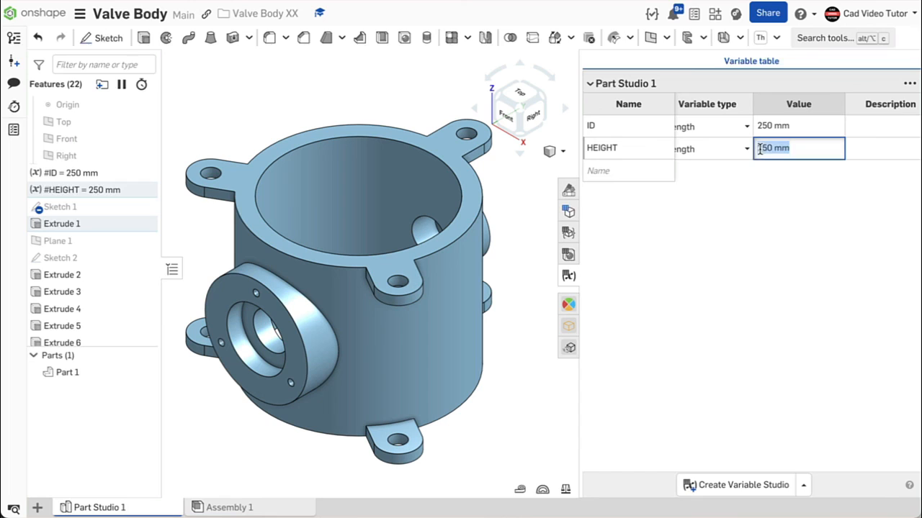
{"action": "type", "text": "300"}
{"action": "key", "text": "Return"}
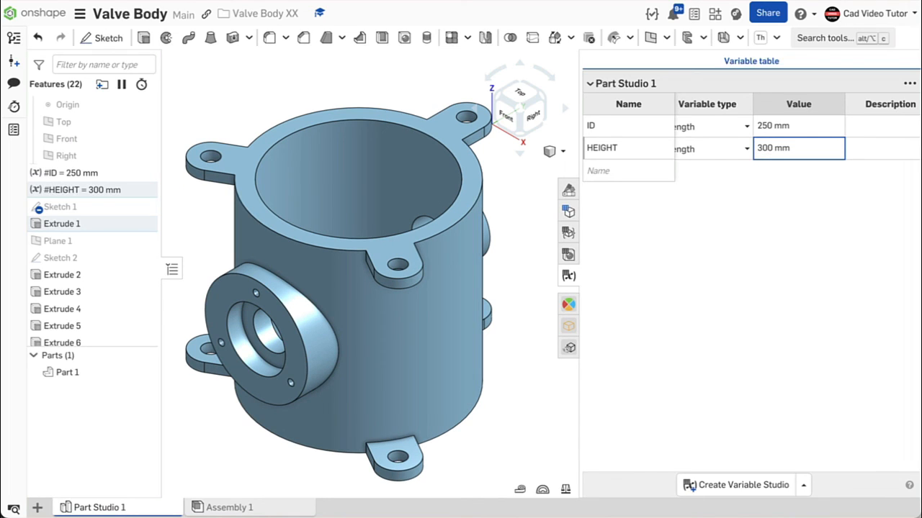
- Close the variable table and display the mass properties of the updated Part 1
{"action": "scroll", "coordinate": [756, 154], "scroll_direction": "right", "scroll_amount": 1}
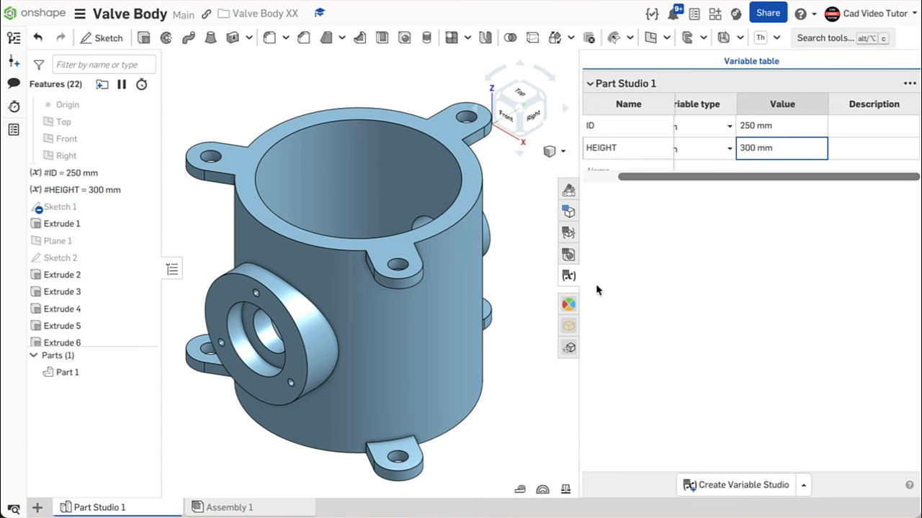
{"action": "left_click", "coordinate": [569, 277]}
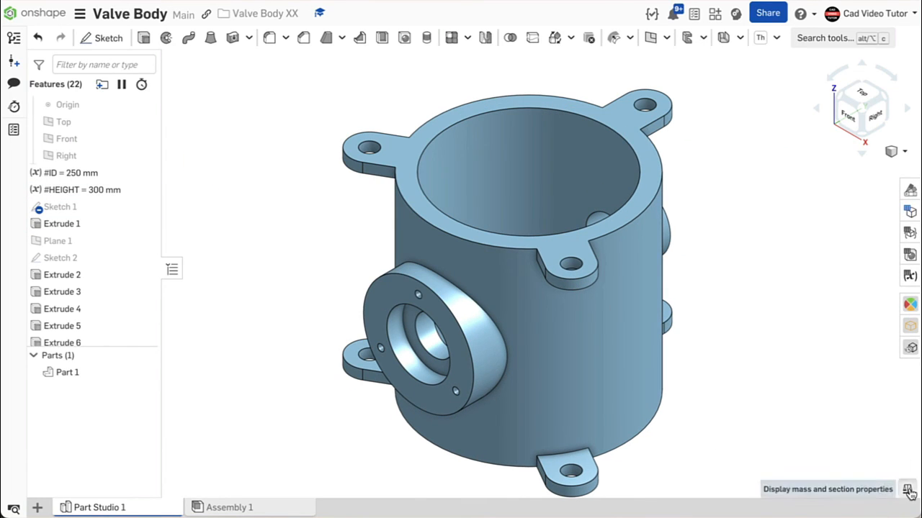
{"action": "left_click", "coordinate": [884, 490]}
{"action": "left_click", "coordinate": [623, 312]}
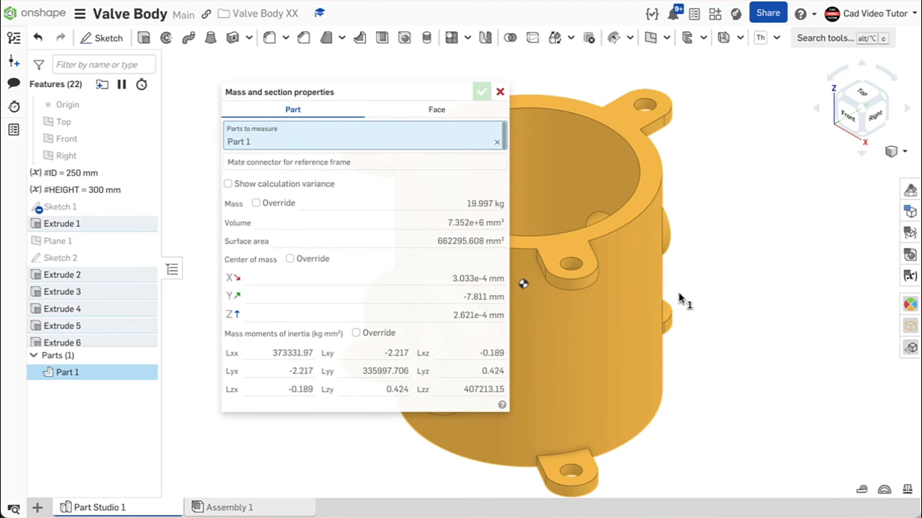